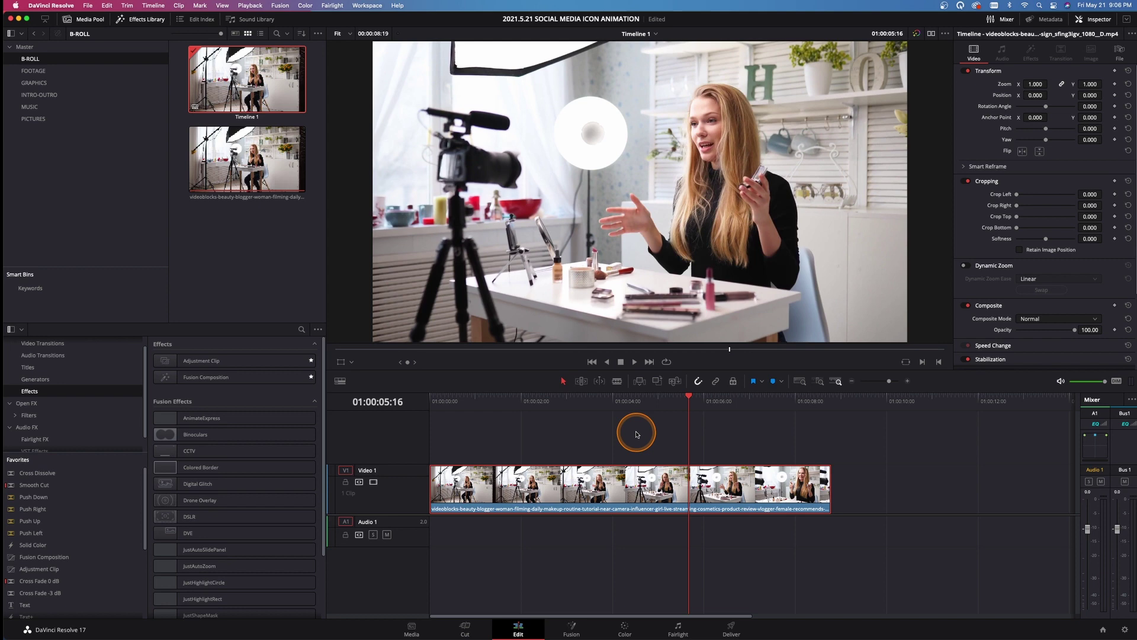
Place a Fusion Composition on Video 2 above the B-roll and inspect it on the Fusion page
{"action": "left_click_drag", "start_coordinate": [211, 377], "coordinate": [540, 426]}
{"action": "left_click", "coordinate": [614, 420]}
{"action": "left_click", "coordinate": [567, 629]}
{"action": "left_click_drag", "start_coordinate": [323, 497], "coordinate": [639, 559]}
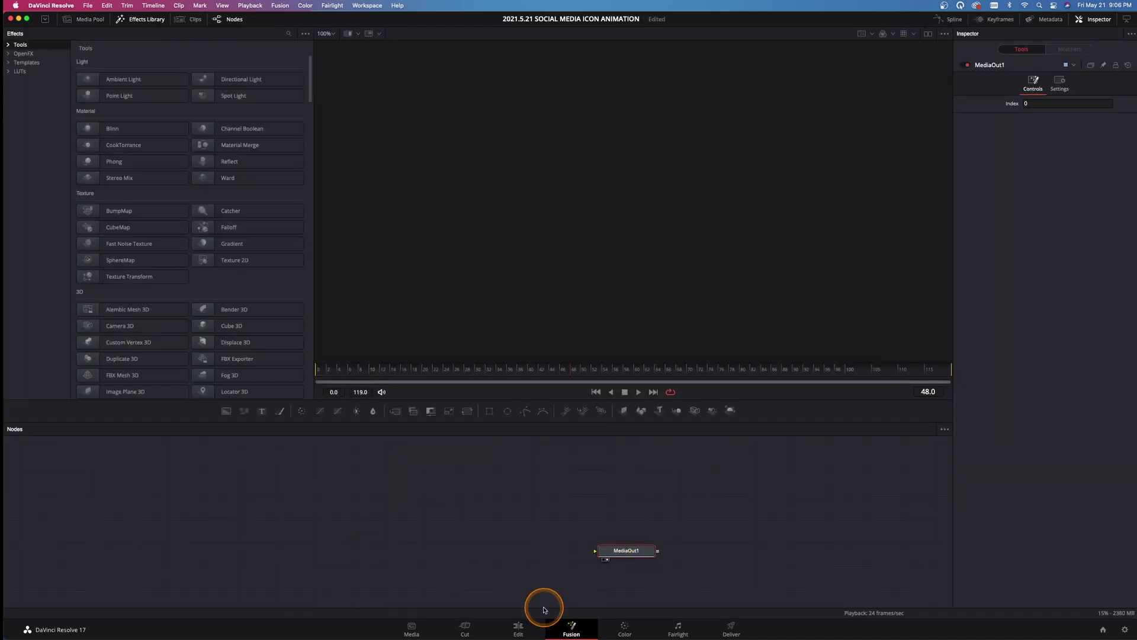
Back on the Edit page, delete the Fusion Composition and bring up the B-roll clip's options
{"action": "left_click", "coordinate": [518, 627]}
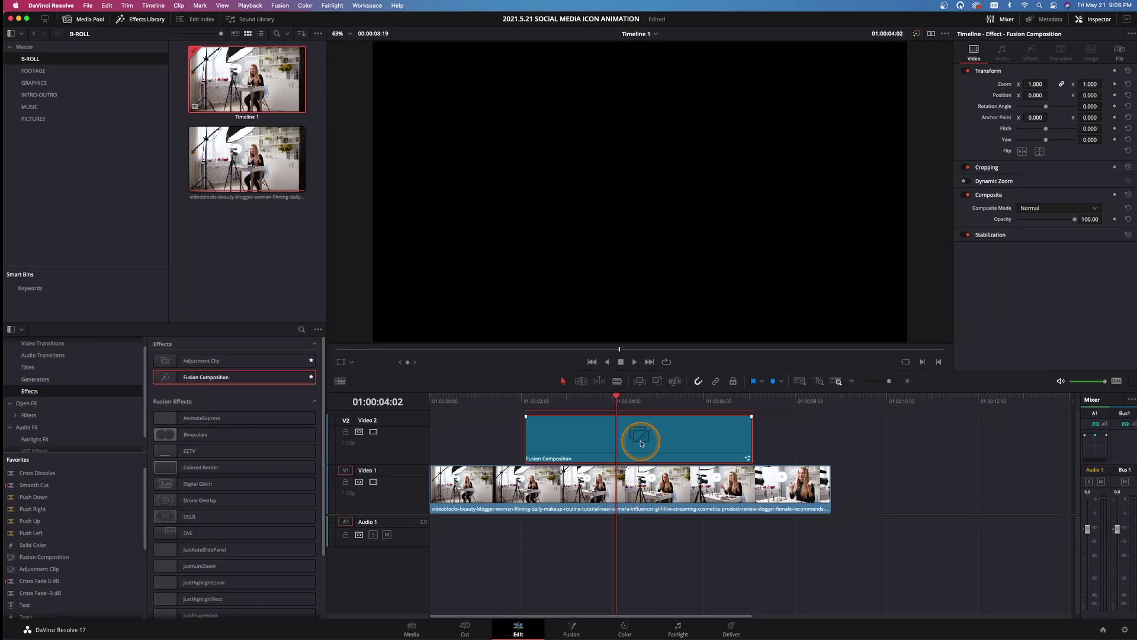
{"action": "key", "text": "Delete"}
{"action": "right_click", "coordinate": [639, 484]}
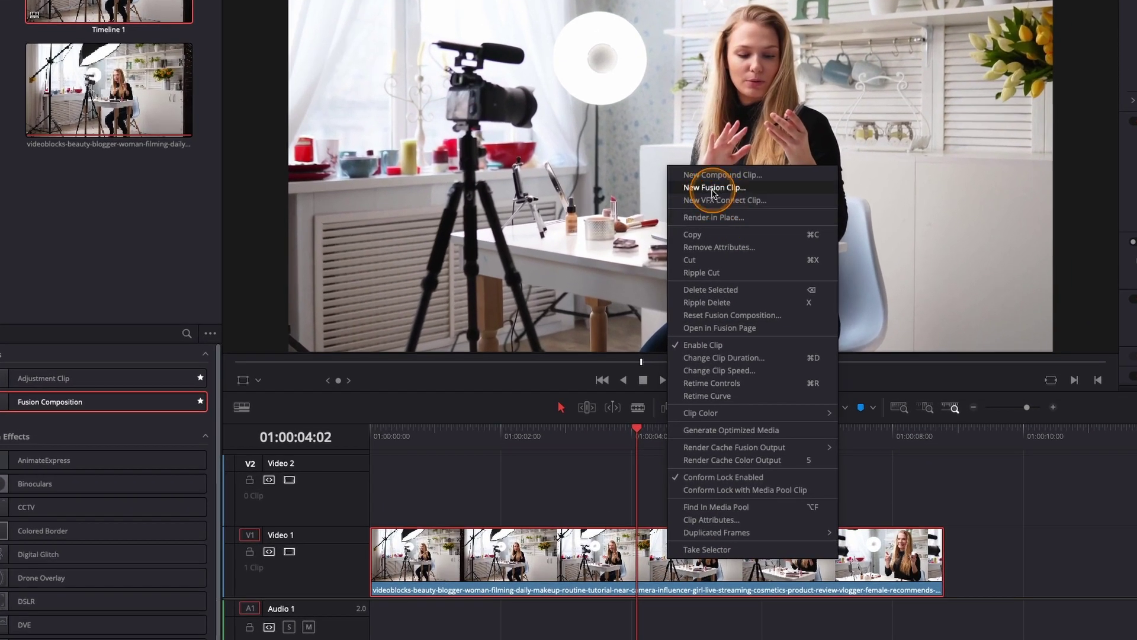
Convert the B-roll into Fusion Clip 1 and lay out its MediaIn1 and MediaOut1 nodes in Fusion
{"action": "left_click", "coordinate": [713, 188]}
{"action": "left_click_drag", "start_coordinate": [635, 432], "coordinate": [612, 639]}
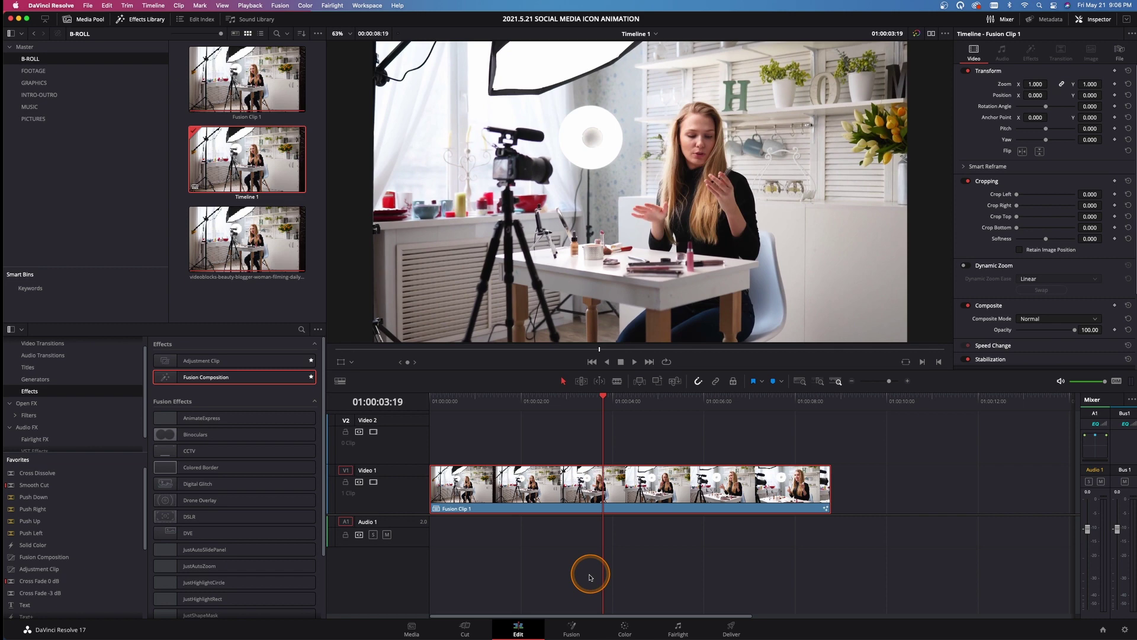
{"action": "left_click", "coordinate": [570, 630]}
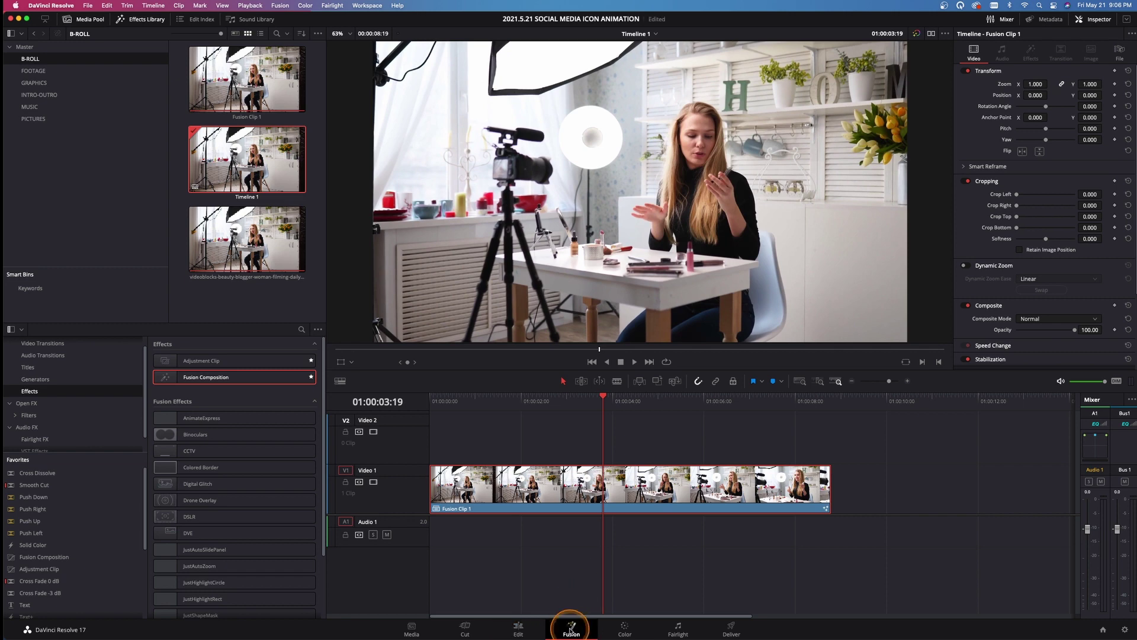
{"action": "left_click_drag", "start_coordinate": [432, 495], "coordinate": [809, 553]}
{"action": "left_click_drag", "start_coordinate": [57, 492], "coordinate": [215, 556]}
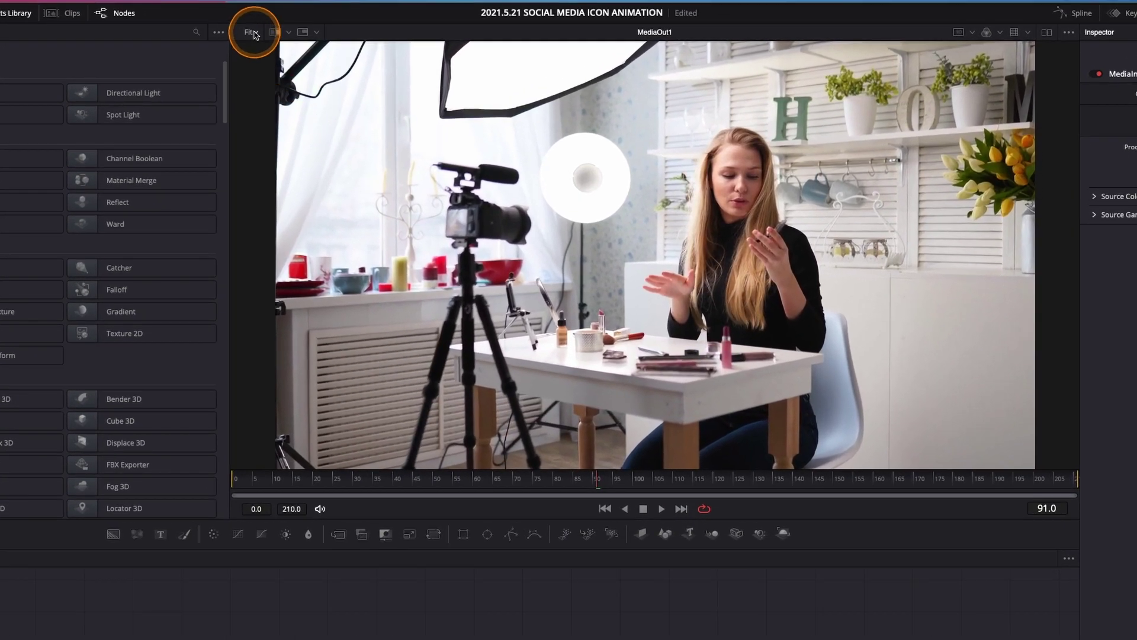
Set the viewer to 50% and add a Background node merged over the video
{"action": "left_click", "coordinate": [329, 34]}
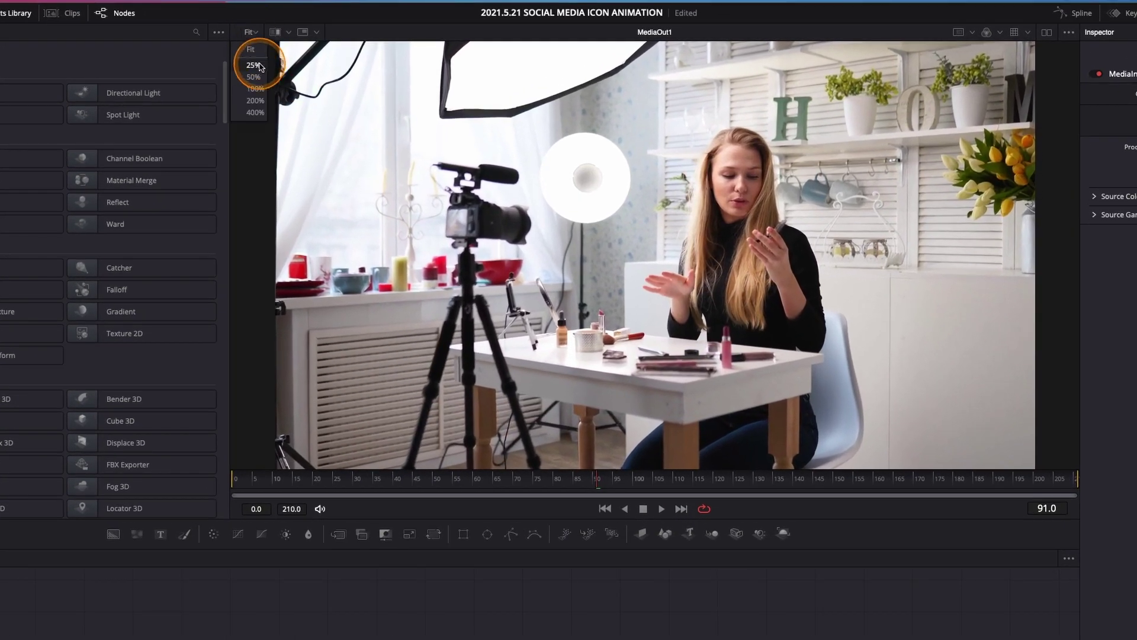
{"action": "left_click", "coordinate": [252, 77]}
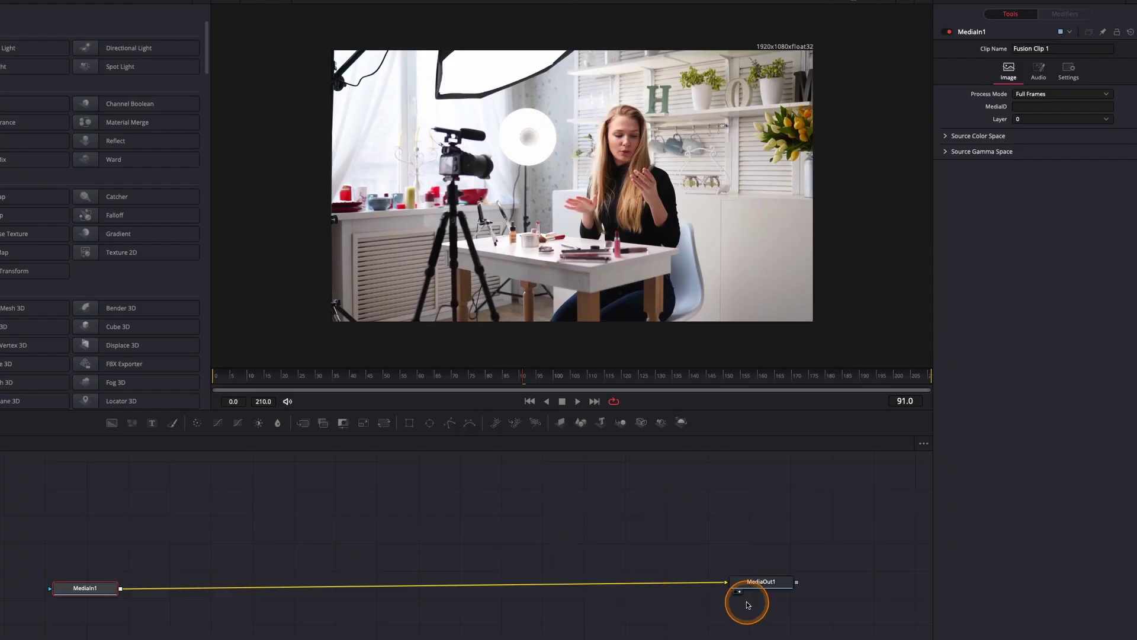
{"action": "left_click_drag", "start_coordinate": [772, 588], "coordinate": [789, 591]}
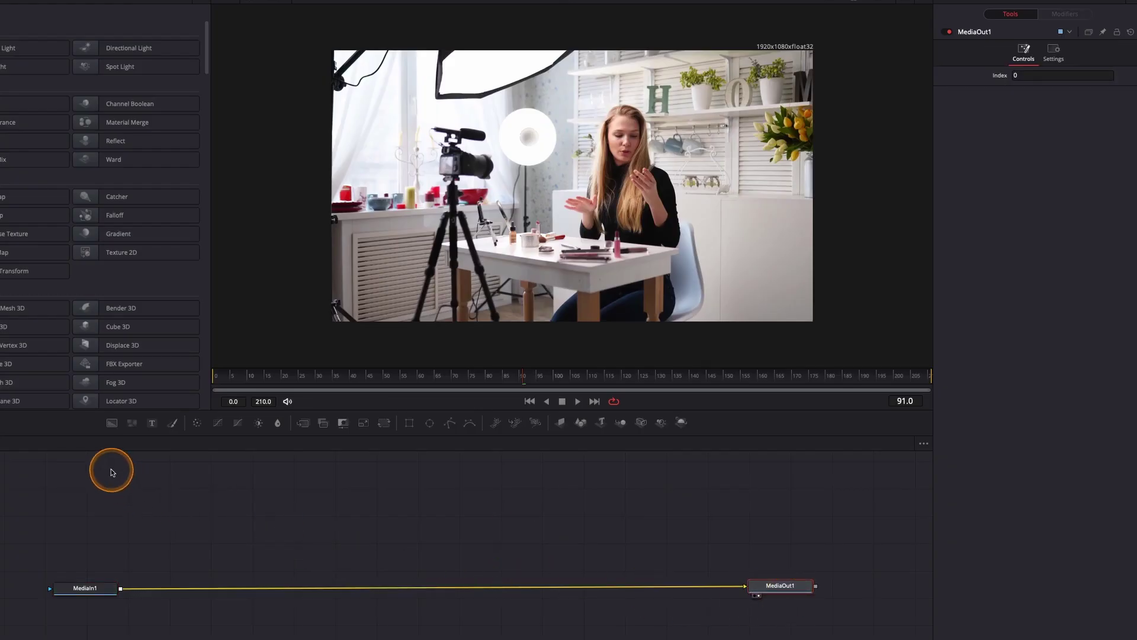
{"action": "left_click_drag", "start_coordinate": [111, 425], "coordinate": [135, 505]}
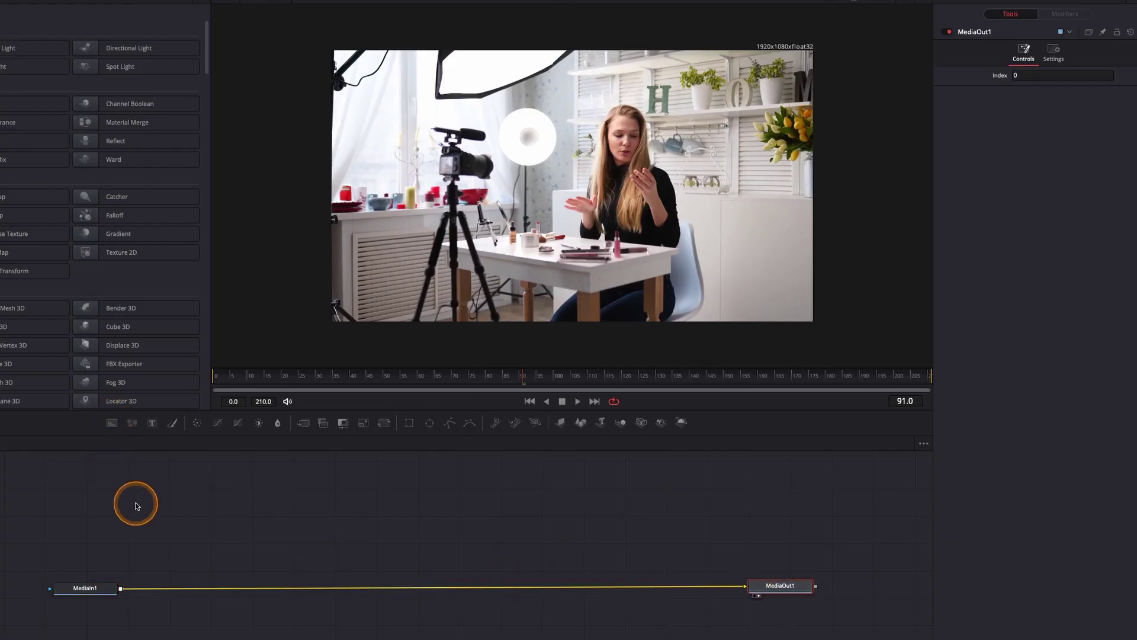
{"action": "left_click_drag", "start_coordinate": [111, 422], "coordinate": [282, 490]}
{"action": "left_click_drag", "start_coordinate": [297, 536], "coordinate": [114, 588]}
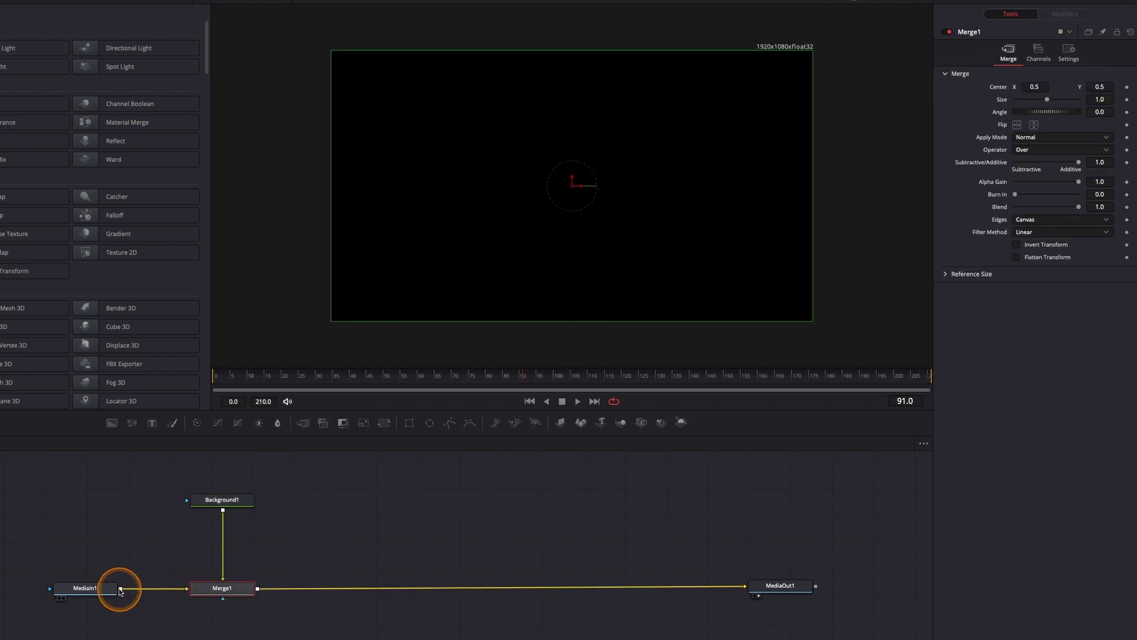
Set Background1's alpha to 0 and merge a second Background node onto it via Merge2
{"action": "left_click", "coordinate": [239, 501]}
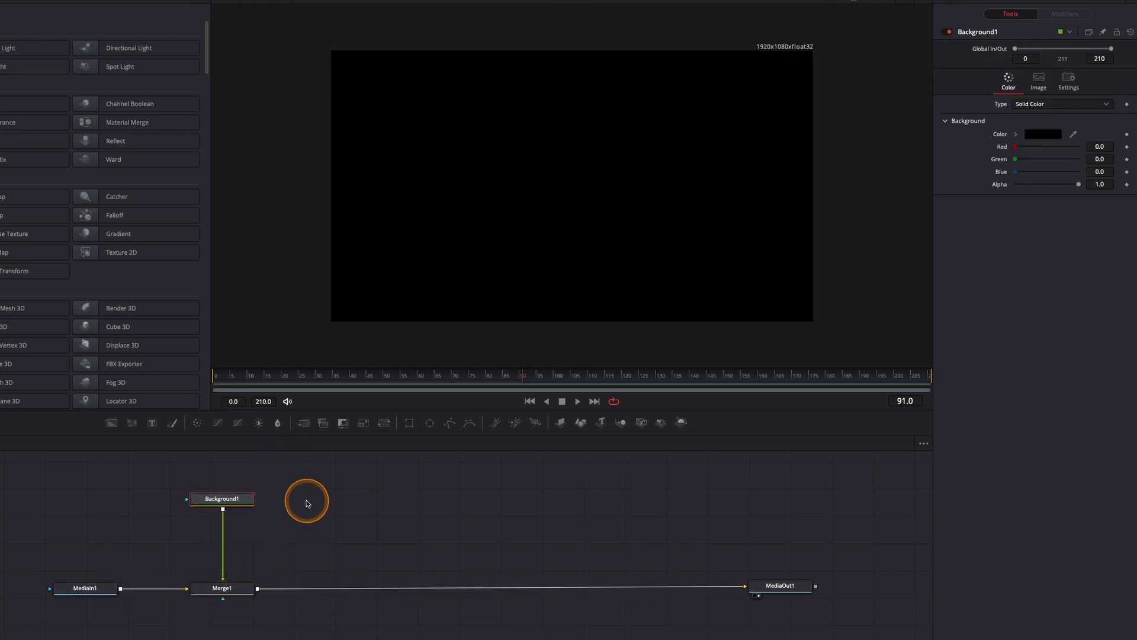
{"action": "left_click_drag", "start_coordinate": [1079, 183], "coordinate": [975, 185]}
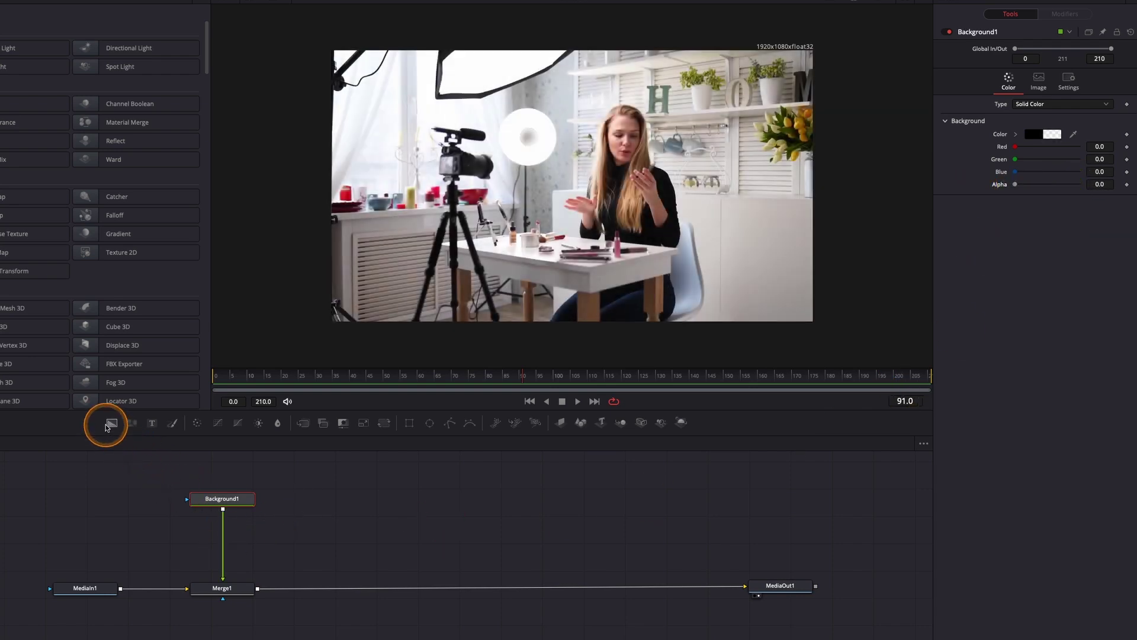
{"action": "left_click_drag", "start_coordinate": [108, 424], "coordinate": [222, 510]}
{"action": "left_click_drag", "start_coordinate": [399, 533], "coordinate": [409, 527]}
Mask Background2 with Rectangle1 at height 0.2 and corner radius 0.417, then select both nodes
{"action": "left_click", "coordinate": [409, 422]}
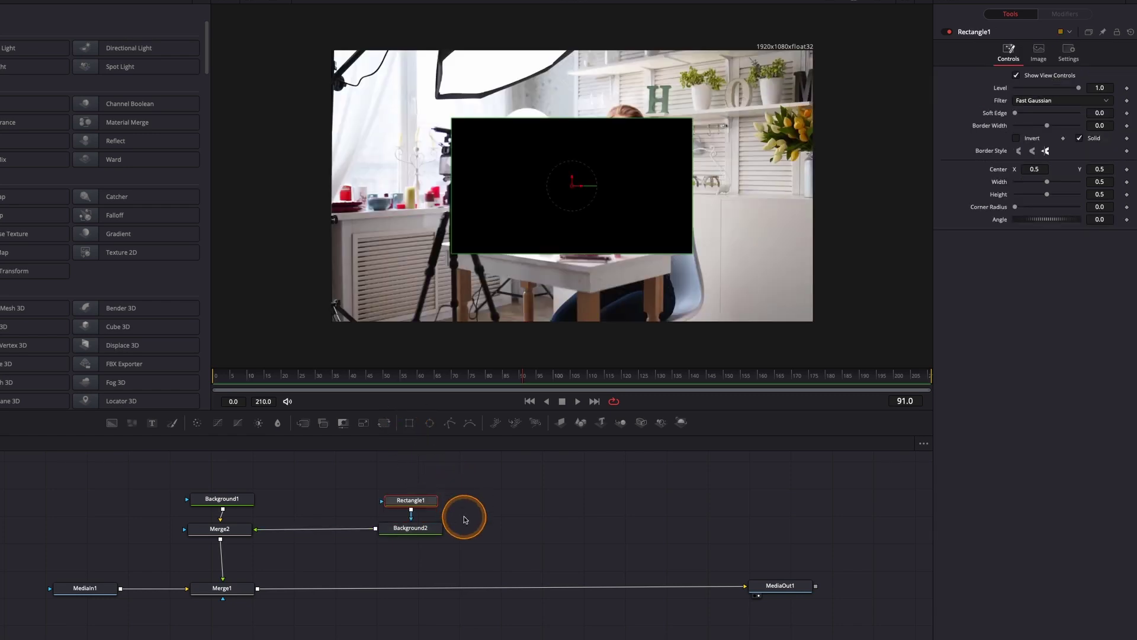
{"action": "left_click_drag", "start_coordinate": [627, 118], "coordinate": [626, 161]}
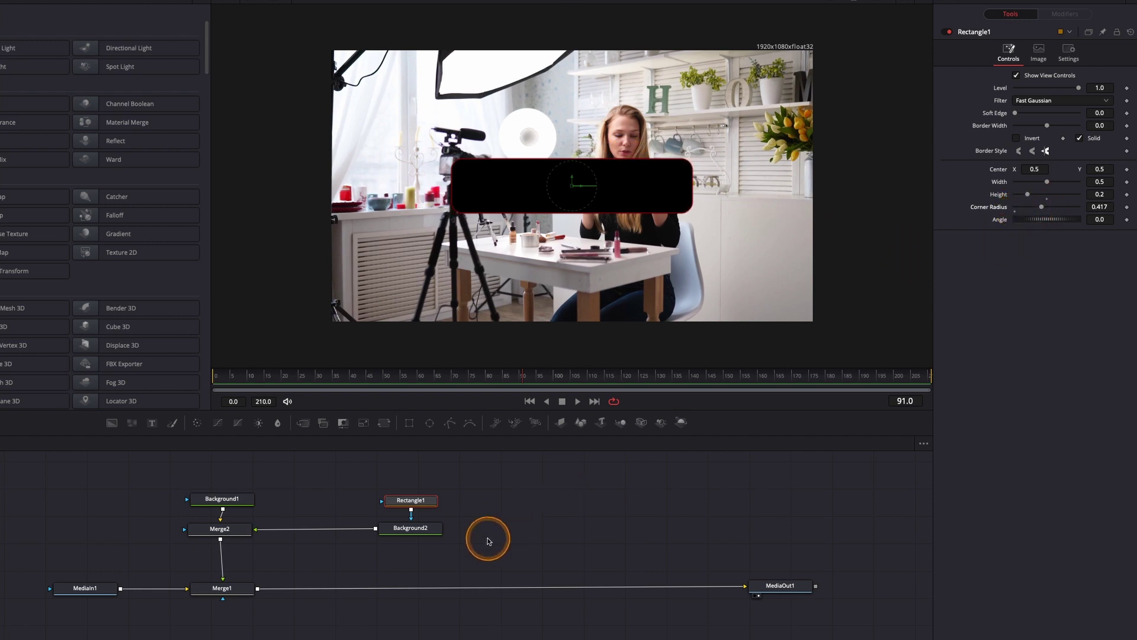
{"action": "left_click_drag", "start_coordinate": [496, 547], "coordinate": [390, 485]}
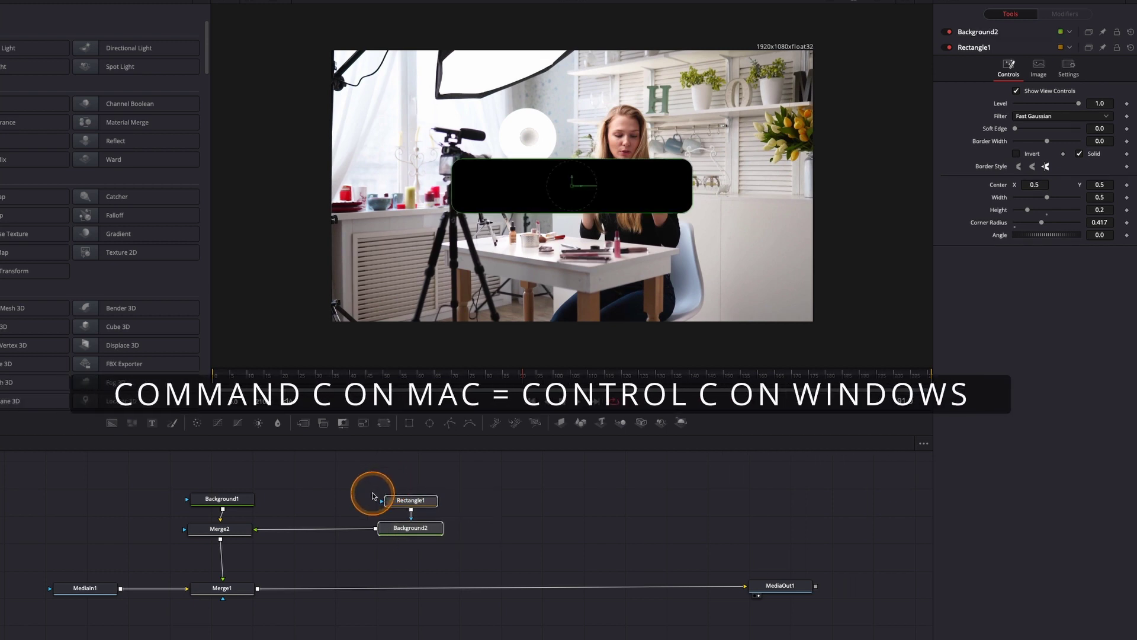
Paste a copy of the bar nodes and merge Background2_1 in through Merge3
{"action": "left_click", "coordinate": [330, 490]}
{"action": "key", "text": "ctrl+v"}
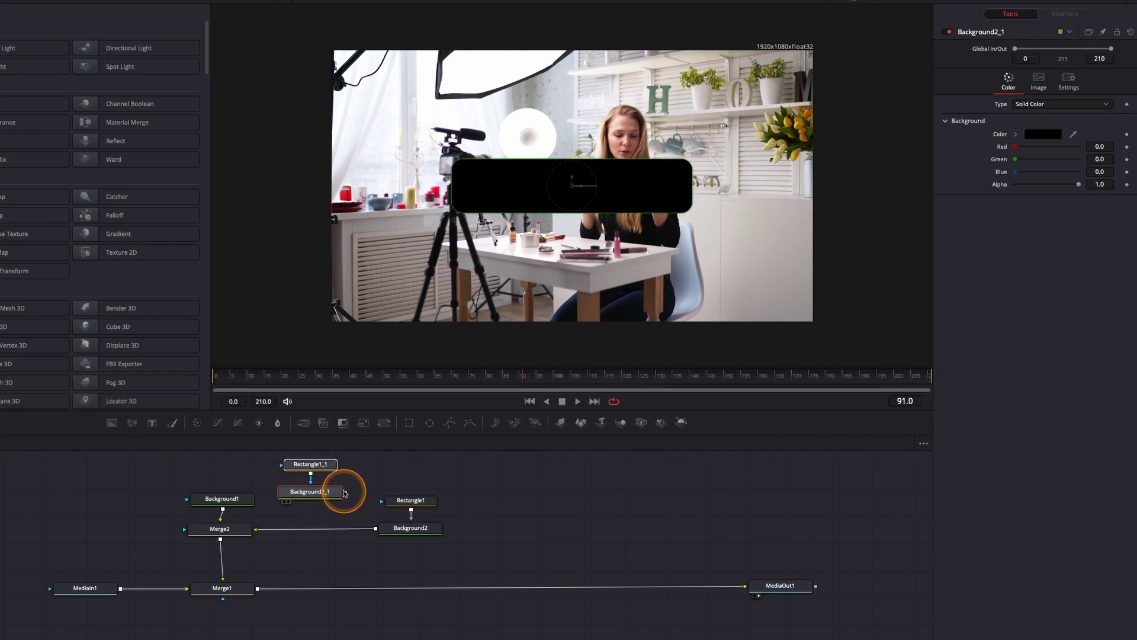
{"action": "left_click_drag", "start_coordinate": [347, 494], "coordinate": [375, 531]}
{"action": "left_click_drag", "start_coordinate": [494, 527], "coordinate": [312, 529]}
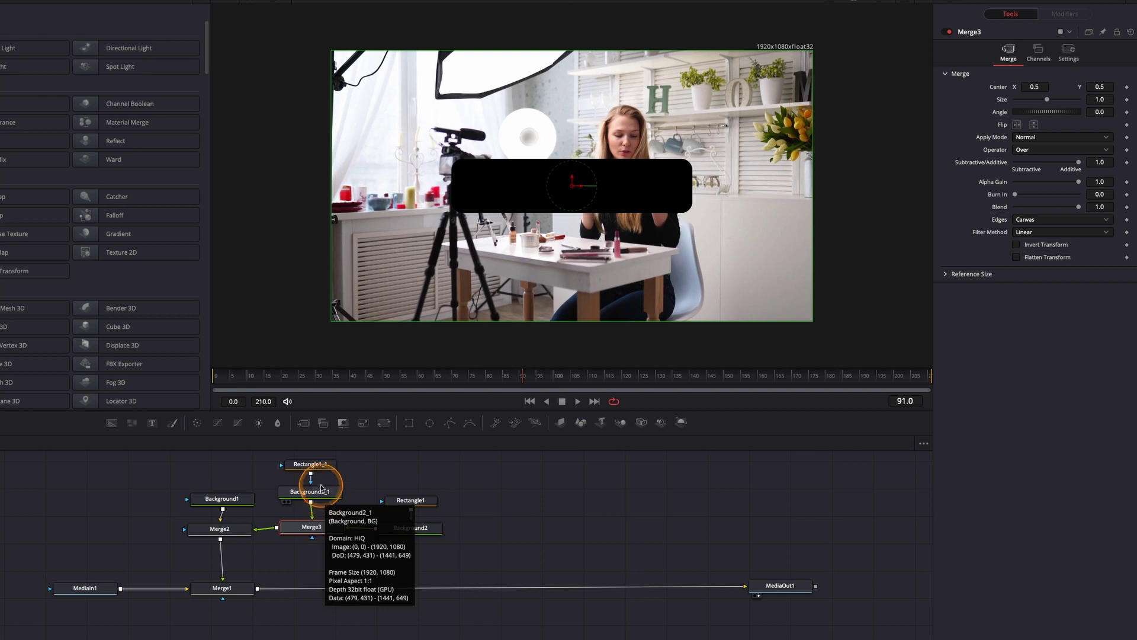
Shrink the copy's Rectangle1_1 to about 0.485 wide by 0.174 high
{"action": "left_click", "coordinate": [314, 464]}
{"action": "scroll", "coordinate": [342, 459], "scroll_direction": "up", "scroll_amount": 1}
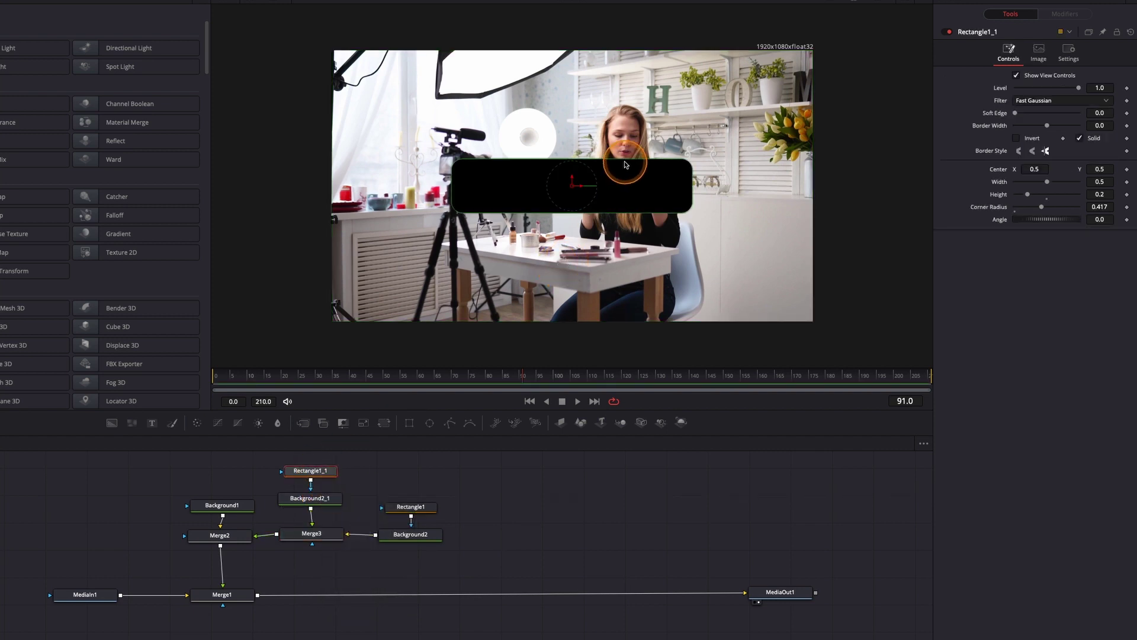
{"action": "left_click_drag", "start_coordinate": [625, 162], "coordinate": [626, 166]}
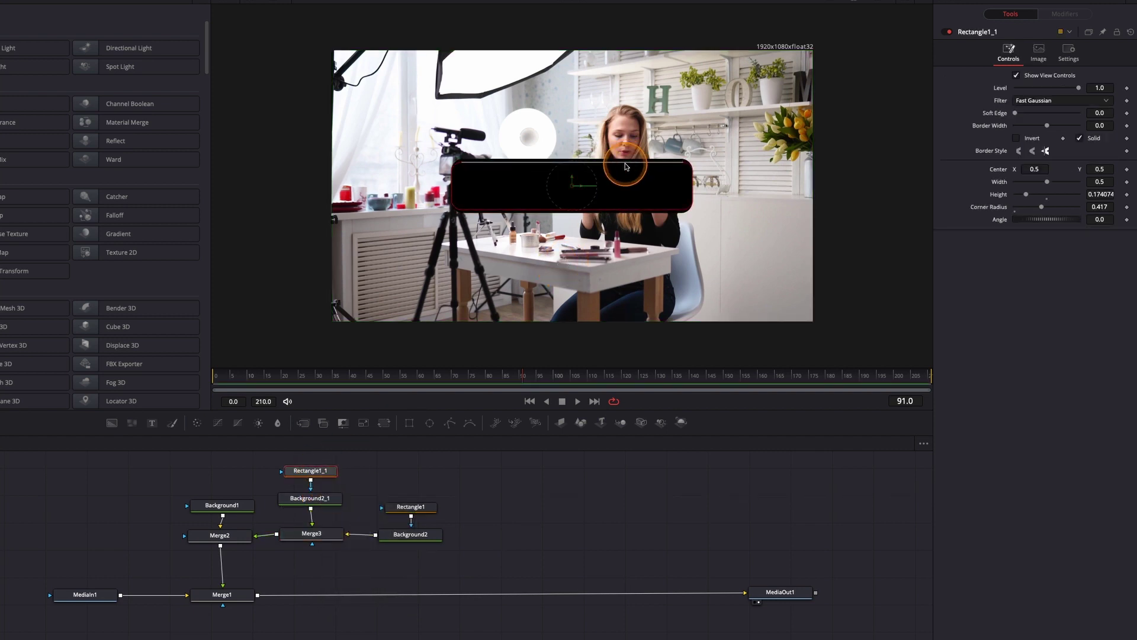
{"action": "left_click_drag", "start_coordinate": [690, 192], "coordinate": [689, 196]}
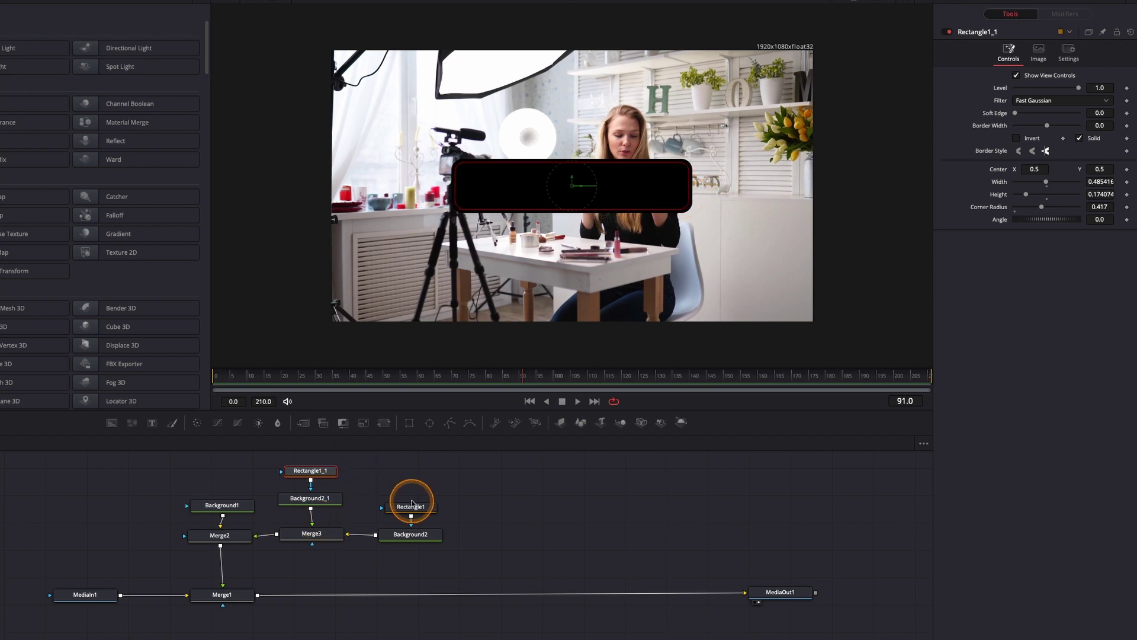
{"action": "left_click", "coordinate": [414, 533]}
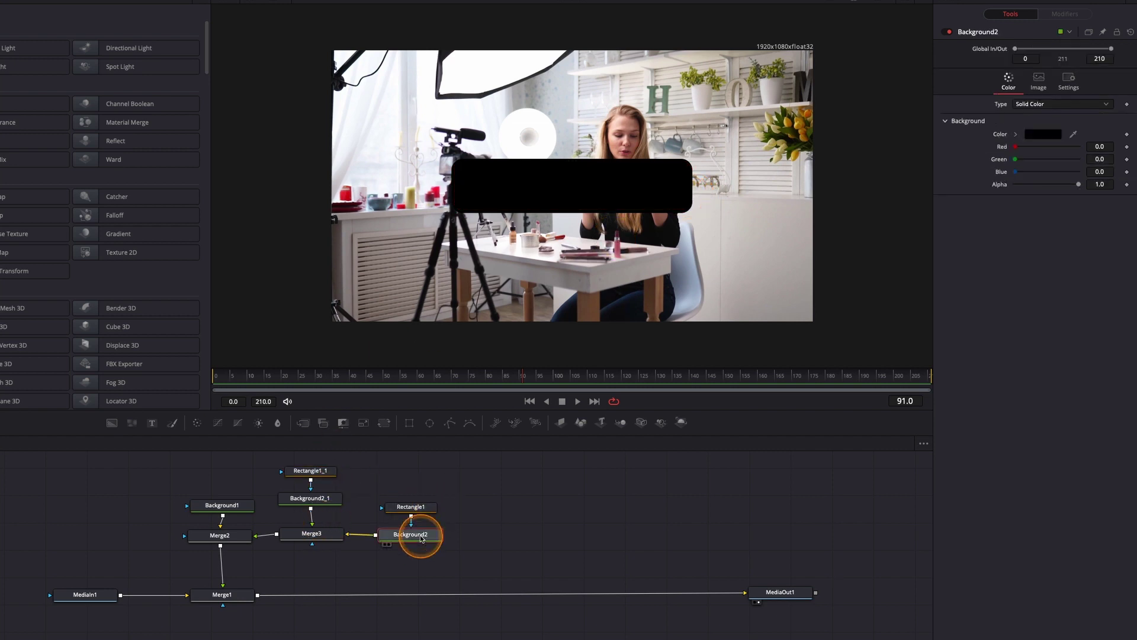
Change Background2's colour to white
{"action": "left_click", "coordinate": [1053, 141]}
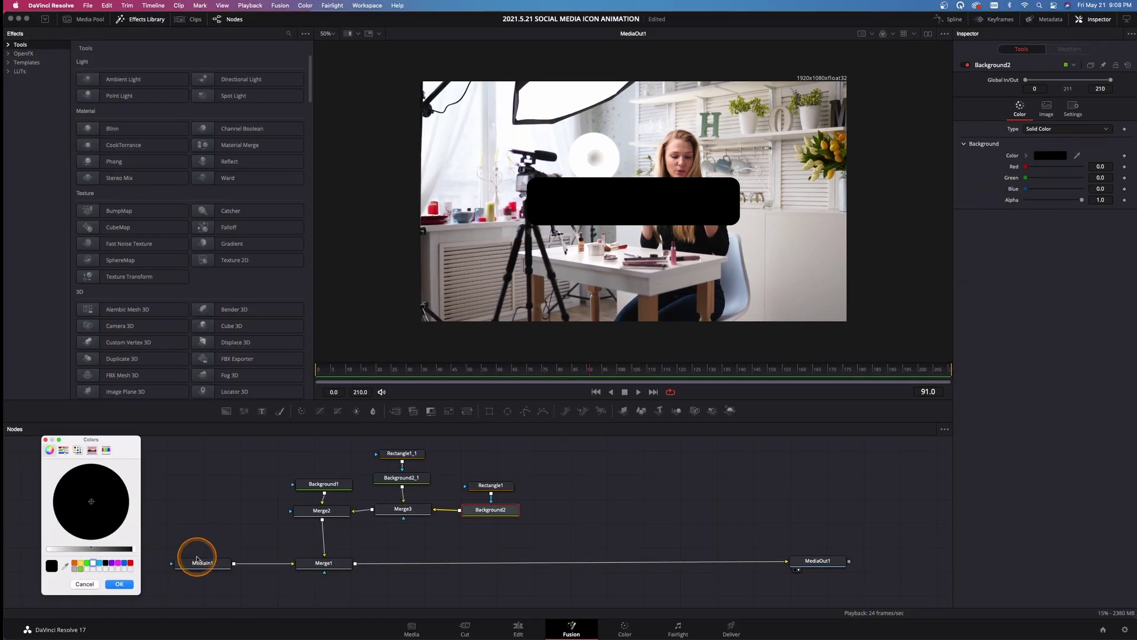
{"action": "left_click", "coordinate": [93, 566]}
{"action": "left_click", "coordinate": [117, 584]}
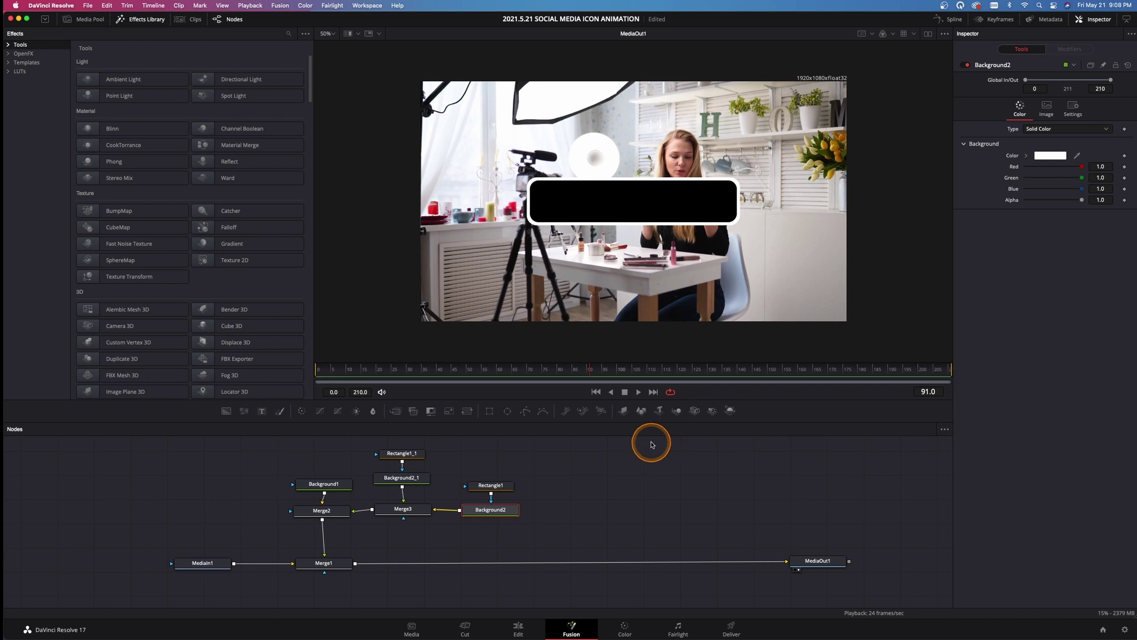
Resize Rectangle1_1 to 0.4875 wide and 0.181481 high, leaving a thin white outline
{"action": "left_click", "coordinate": [492, 485]}
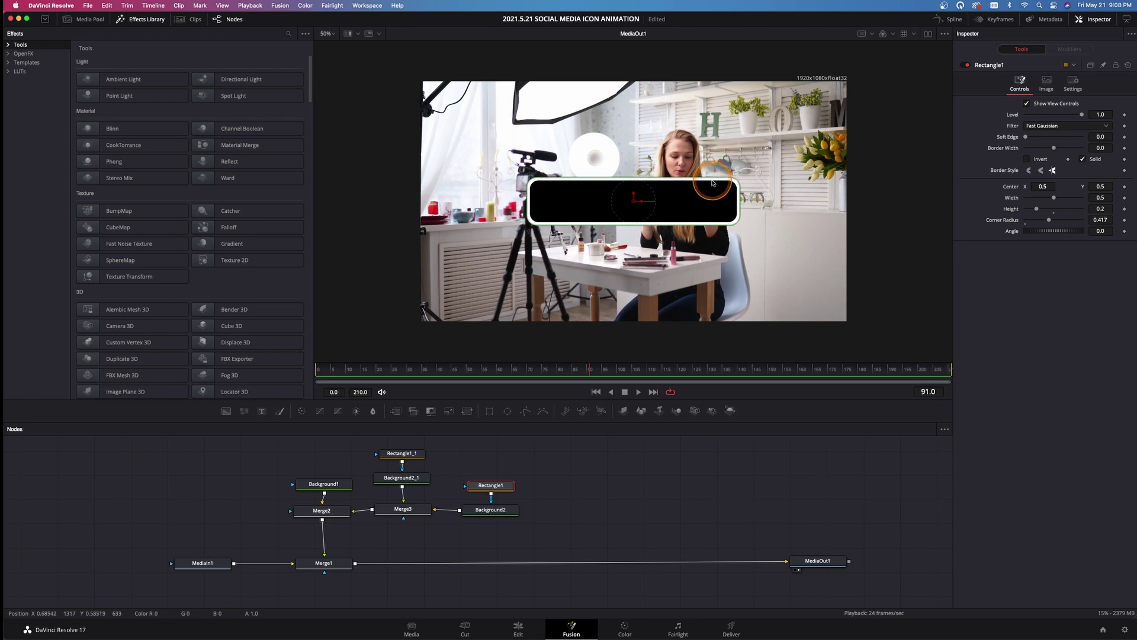
{"action": "left_click", "coordinate": [401, 453]}
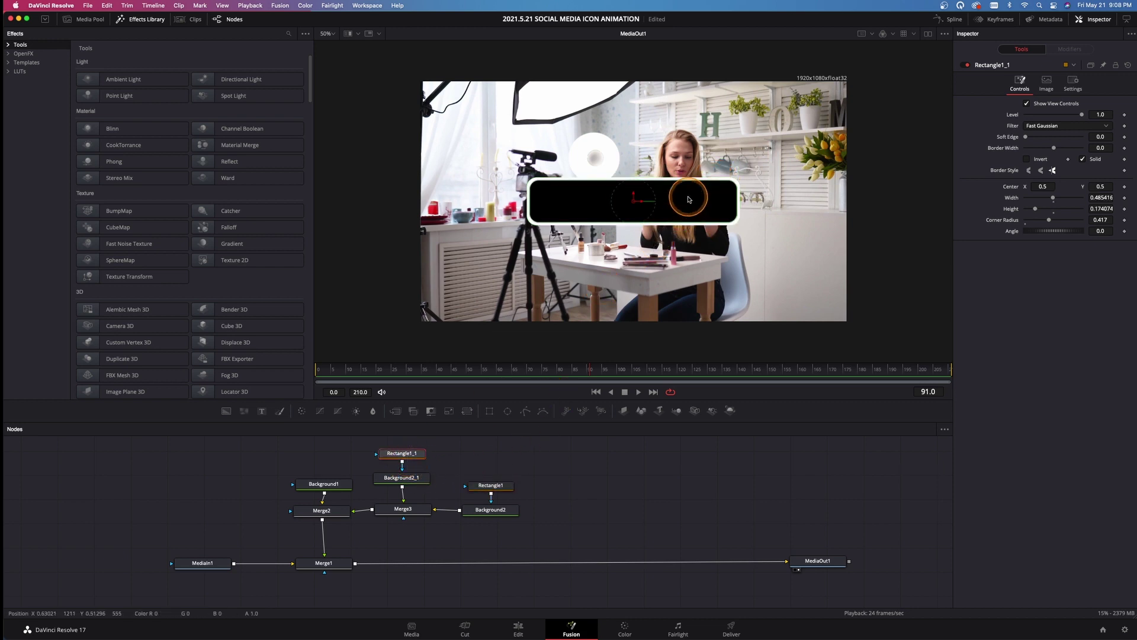
{"action": "left_click_drag", "start_coordinate": [686, 183], "coordinate": [687, 181]}
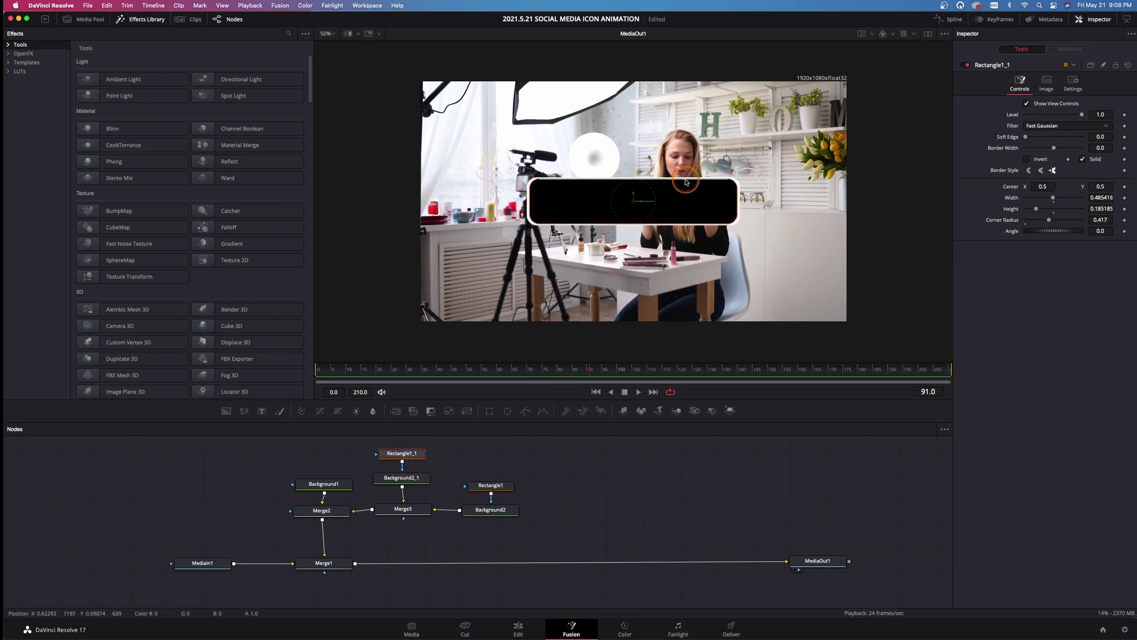
{"action": "left_click_drag", "start_coordinate": [736, 197], "coordinate": [736, 198]}
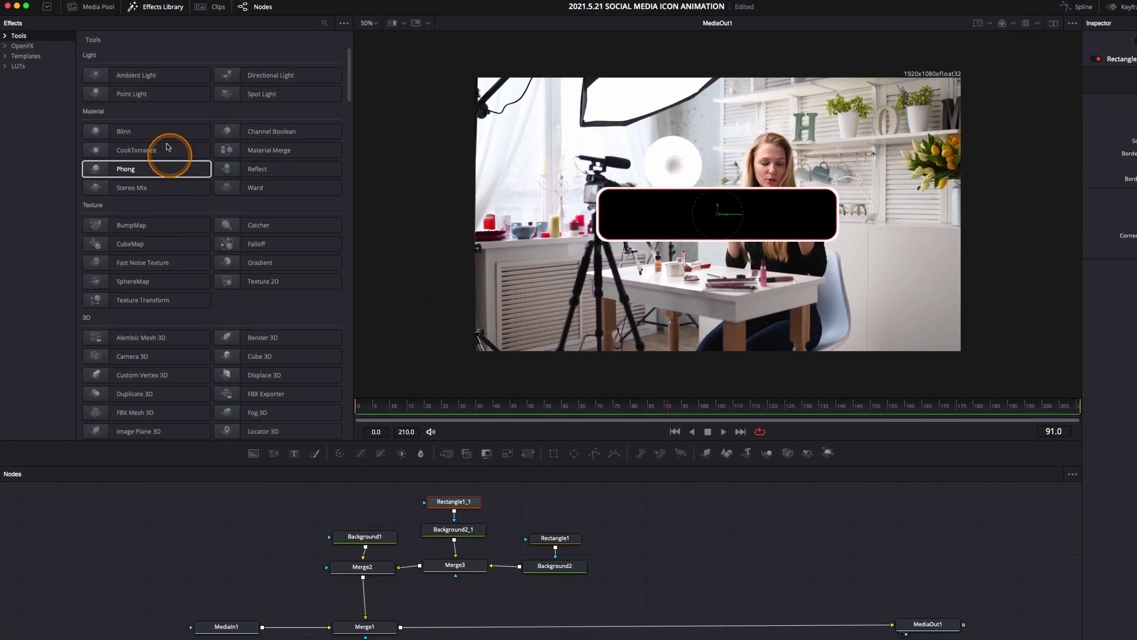
Bring Instagram Logo.png from the GRAPHICS bin into the graph and merge it into Merge2 via Merge4
{"action": "left_click", "coordinate": [99, 12]}
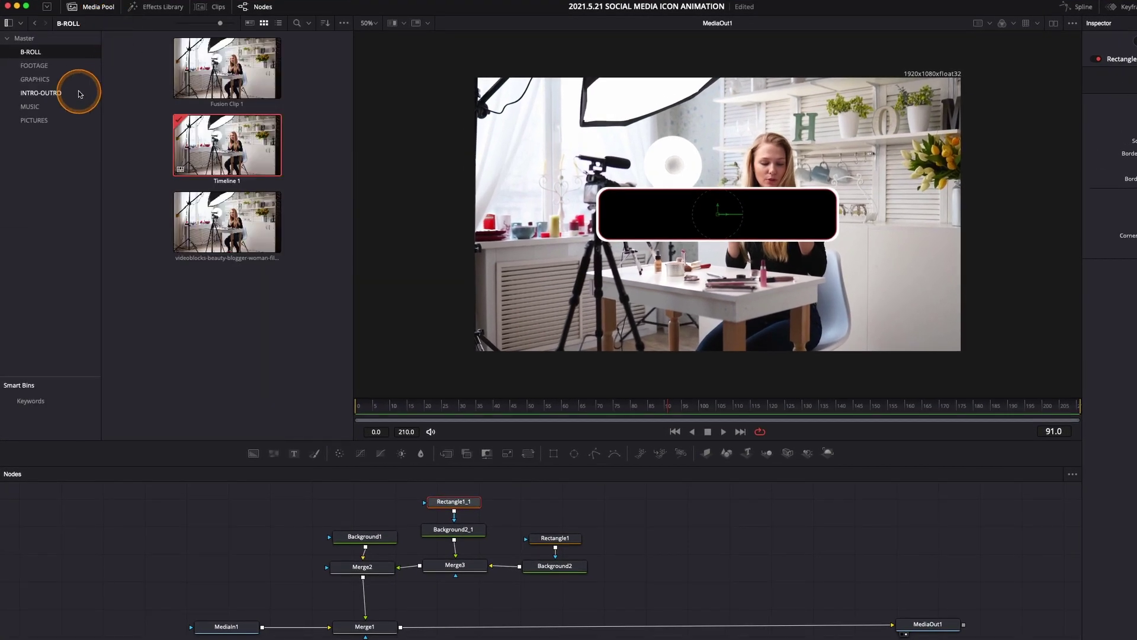
{"action": "left_click", "coordinate": [50, 81]}
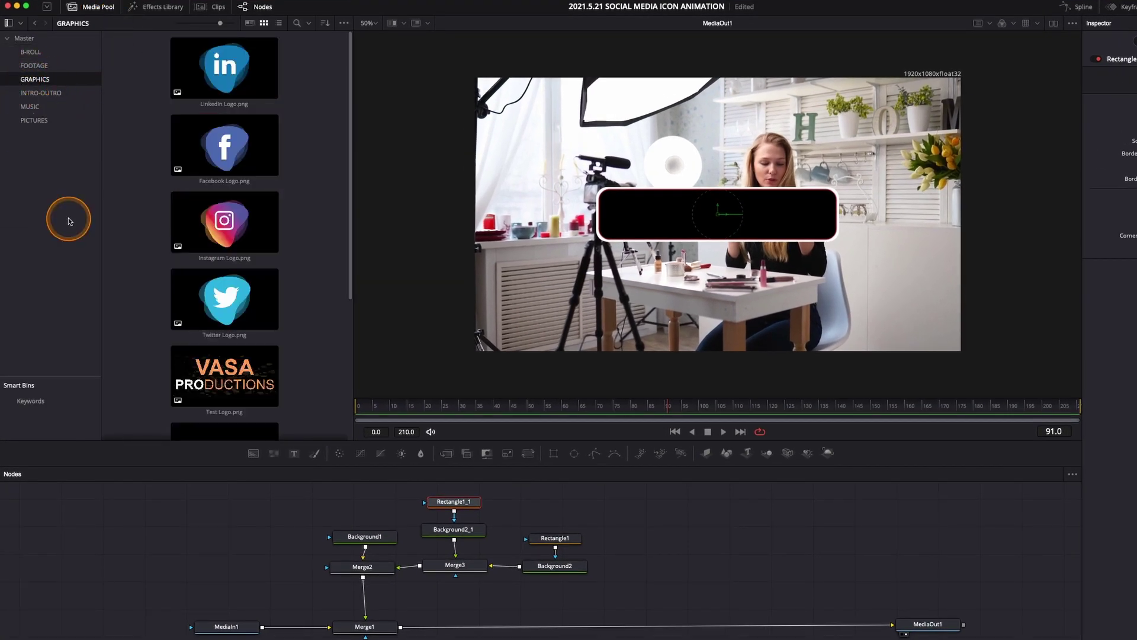
{"action": "left_click", "coordinate": [231, 225]}
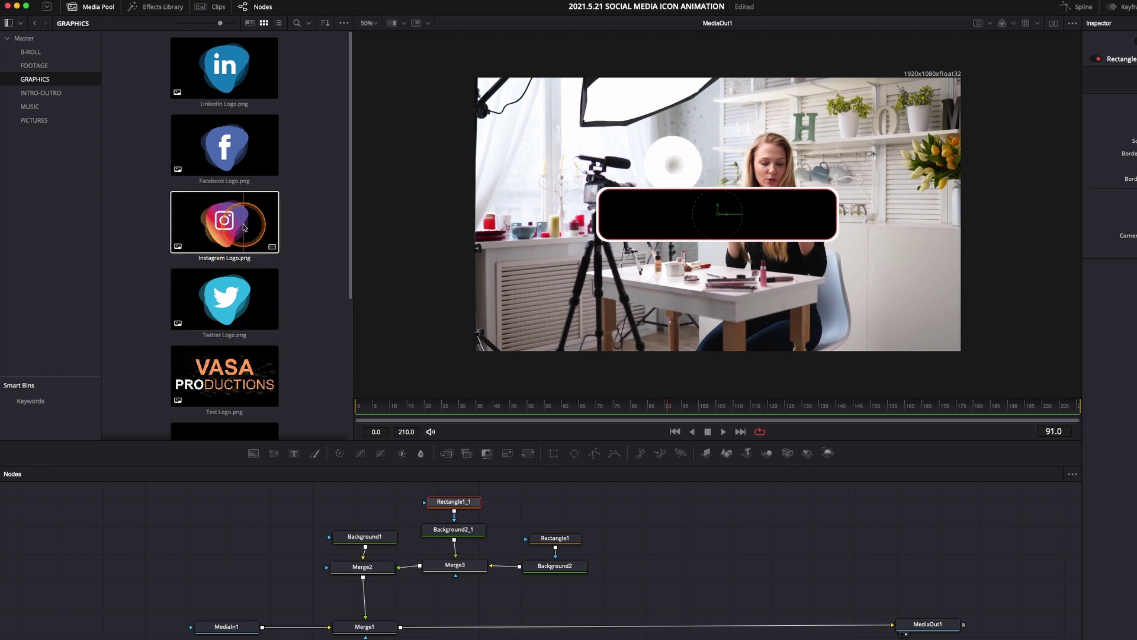
{"action": "left_click_drag", "start_coordinate": [210, 231], "coordinate": [363, 573]}
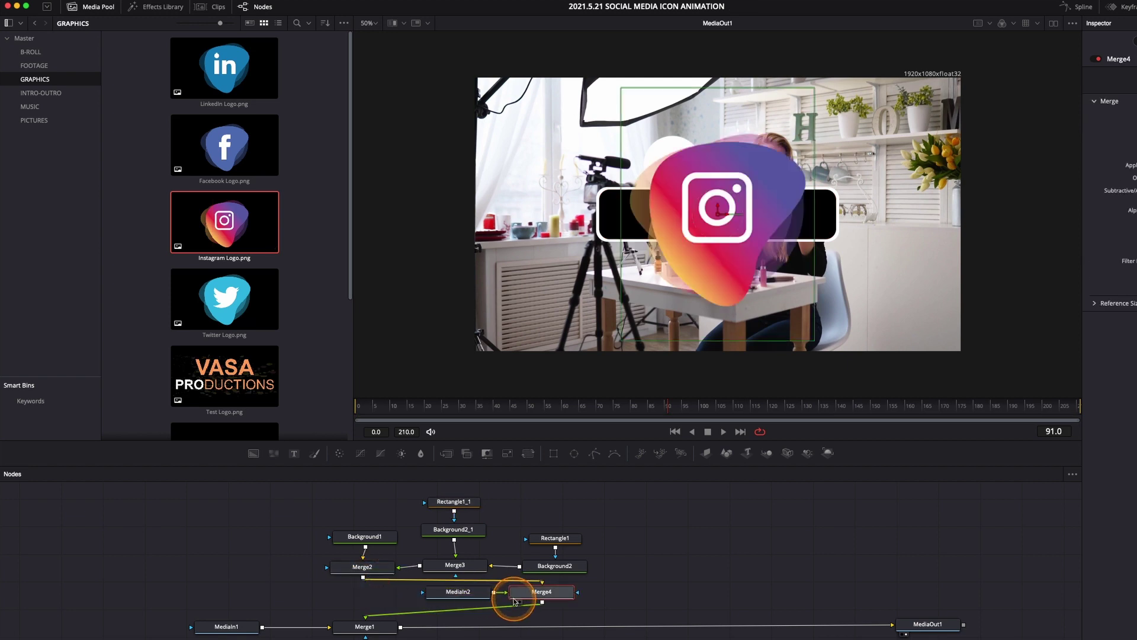
{"action": "left_click_drag", "start_coordinate": [538, 599], "coordinate": [361, 600]}
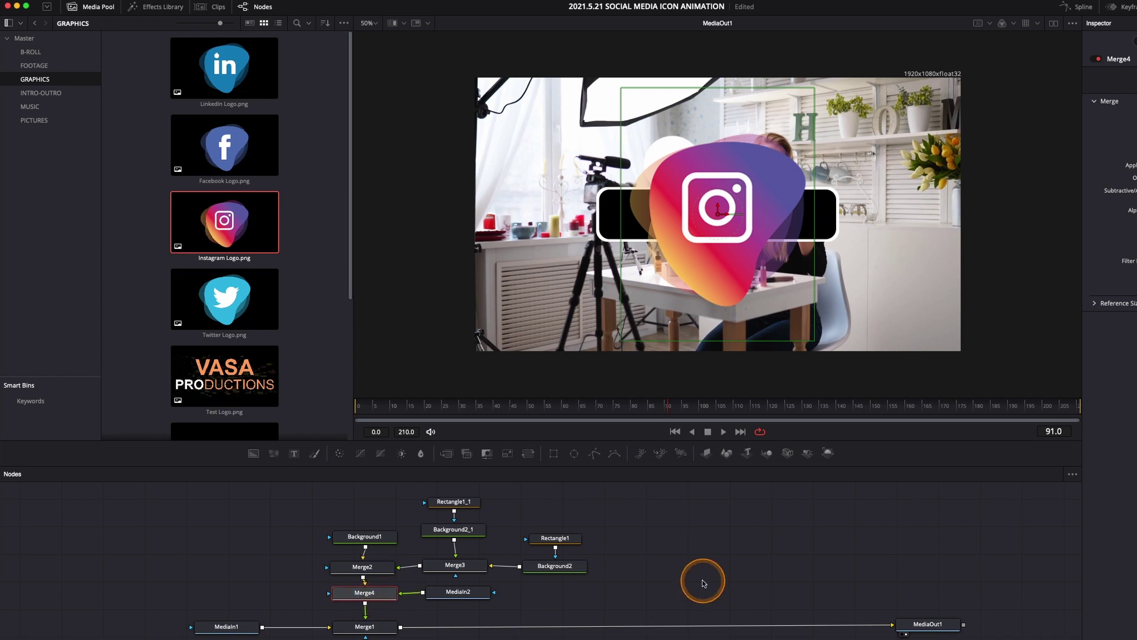
Tidy the node layout, lowering the MediaIn1–Merge1–MediaOut1 row and spacing the logo node
{"action": "scroll", "coordinate": [744, 578], "scroll_direction": "down", "scroll_amount": 2}
{"action": "scroll", "coordinate": [744, 578], "scroll_direction": "up", "scroll_amount": 1}
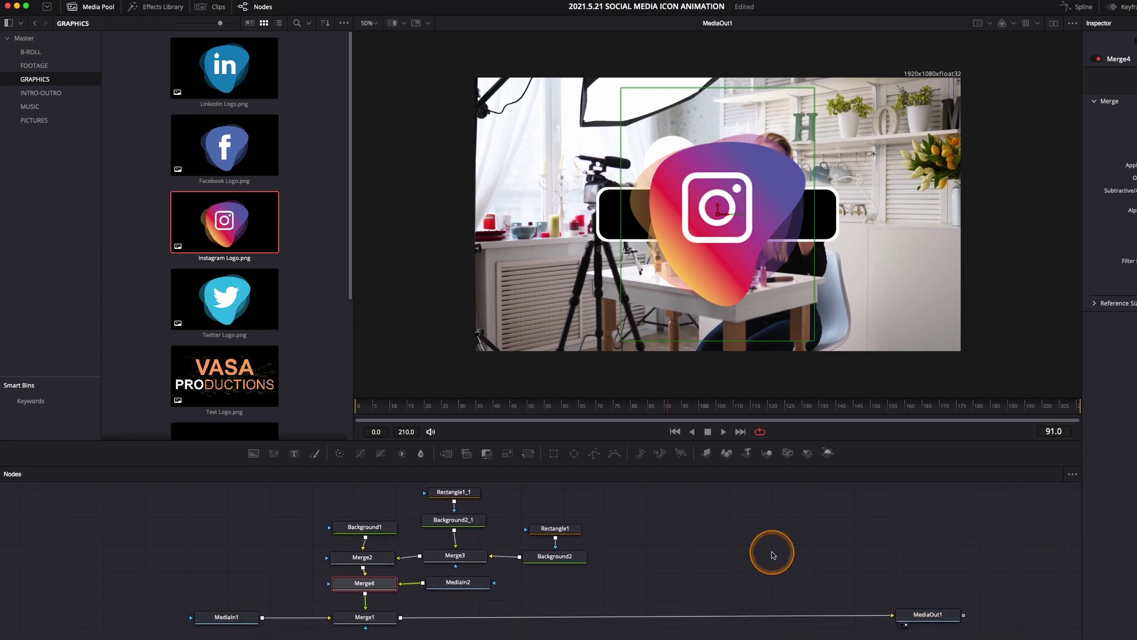
{"action": "left_click", "coordinate": [523, 631]}
{"action": "left_click", "coordinate": [224, 614]}
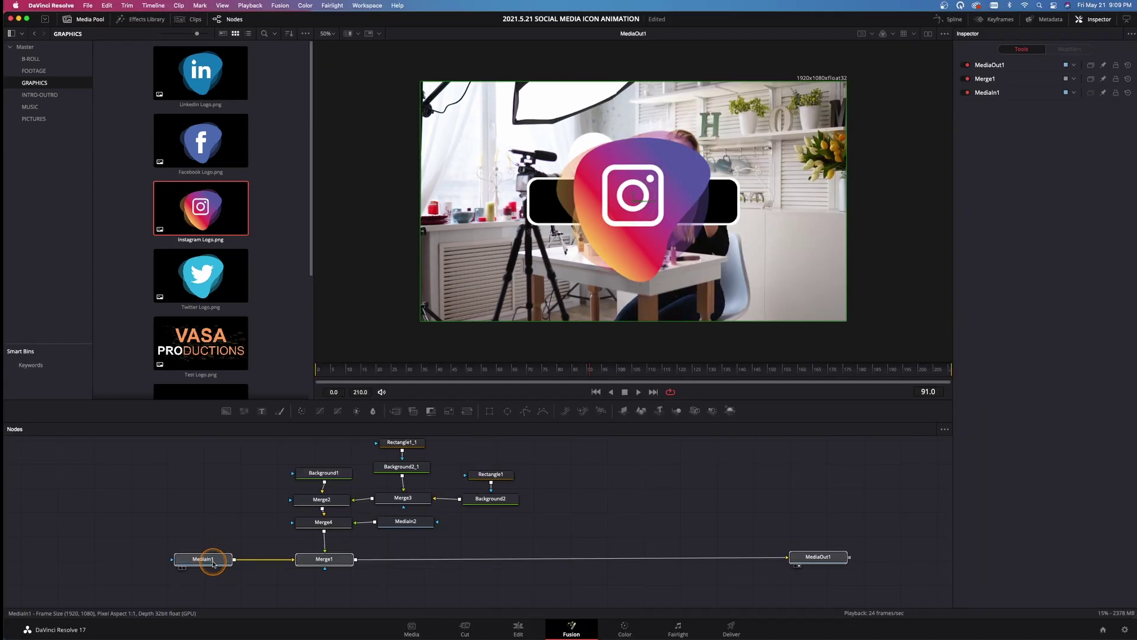
{"action": "left_click_drag", "start_coordinate": [213, 563], "coordinate": [213, 584]}
{"action": "left_click_drag", "start_coordinate": [444, 554], "coordinate": [324, 537]}
{"action": "left_click_drag", "start_coordinate": [411, 535], "coordinate": [413, 540]}
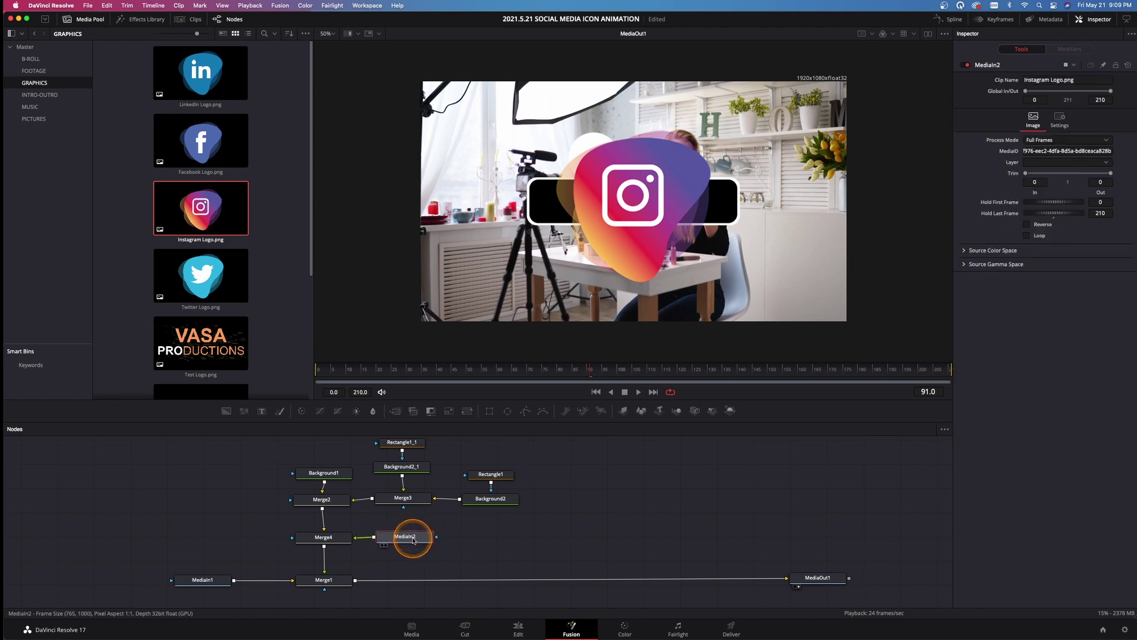
Rename the logo node MediaIn2 to InstagramLogo
{"action": "right_click", "coordinate": [412, 539]}
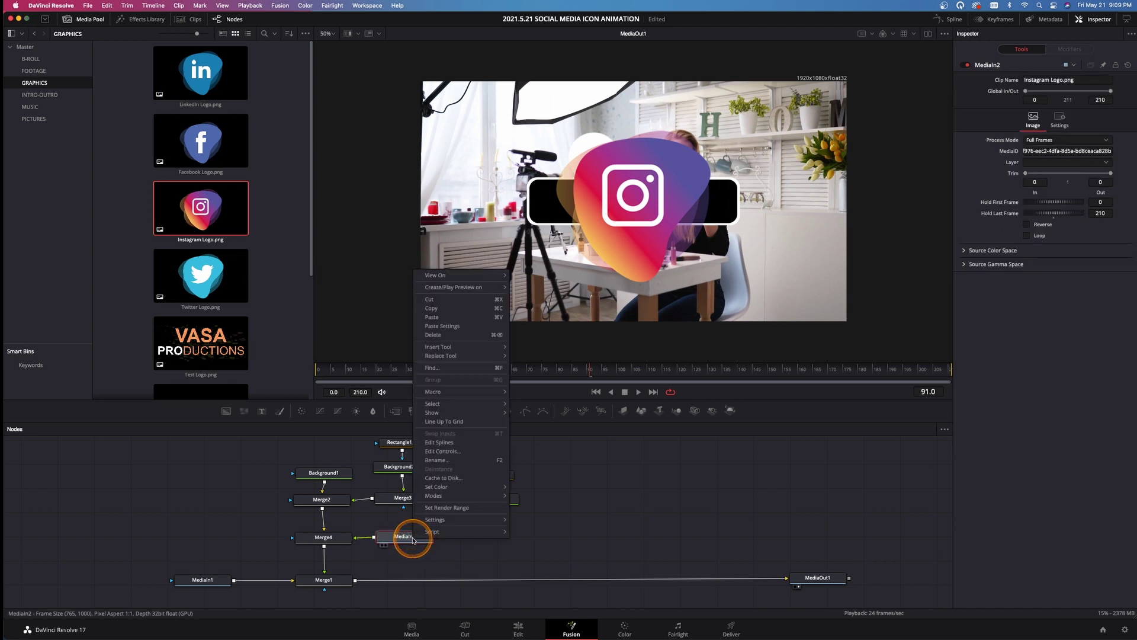
{"action": "left_click", "coordinate": [428, 464]}
{"action": "type", "text": "Instagram Lo"}
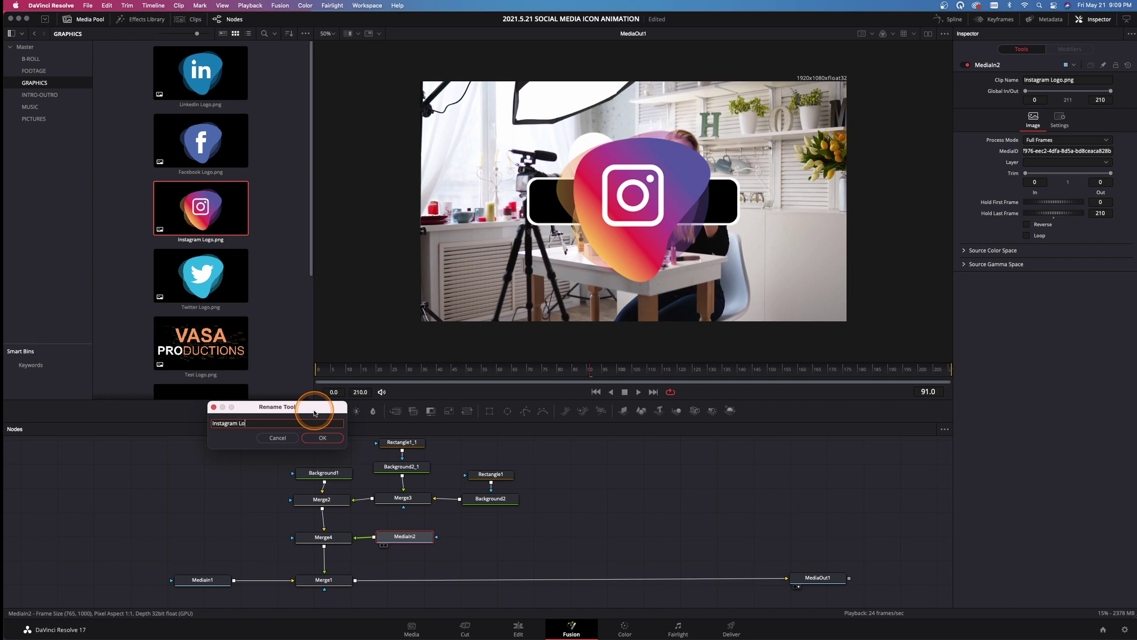
{"action": "type", "text": "go"}
{"action": "key", "text": "Return"}
Rename Background2_1 to BlackBackground
{"action": "scroll", "coordinate": [703, 477], "scroll_direction": "up", "scroll_amount": 1}
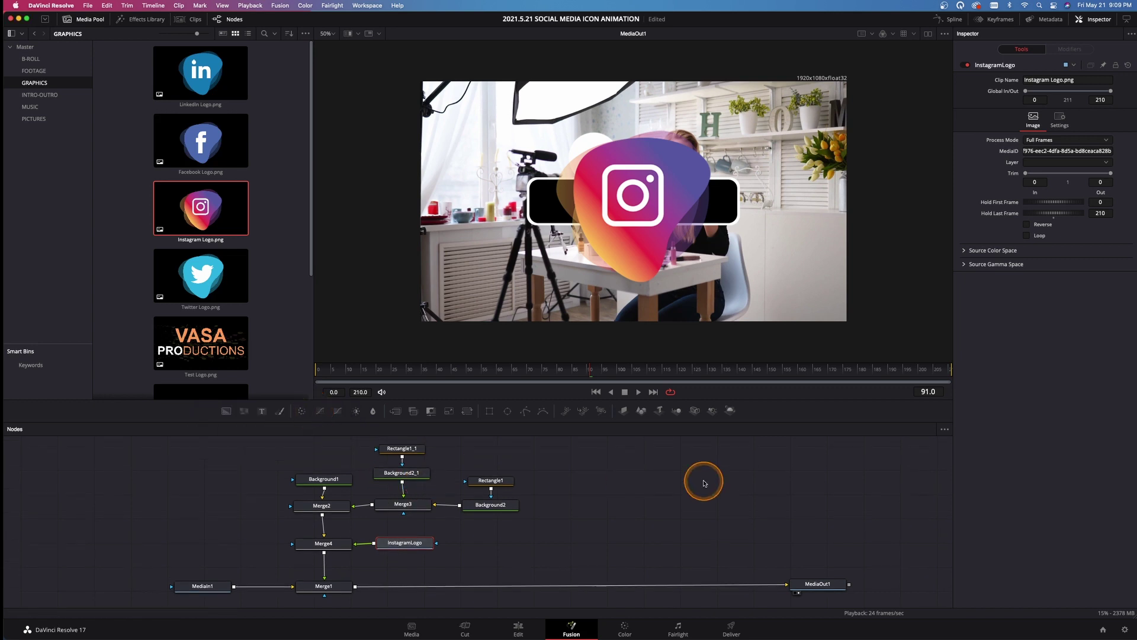
{"action": "left_click", "coordinate": [407, 478]}
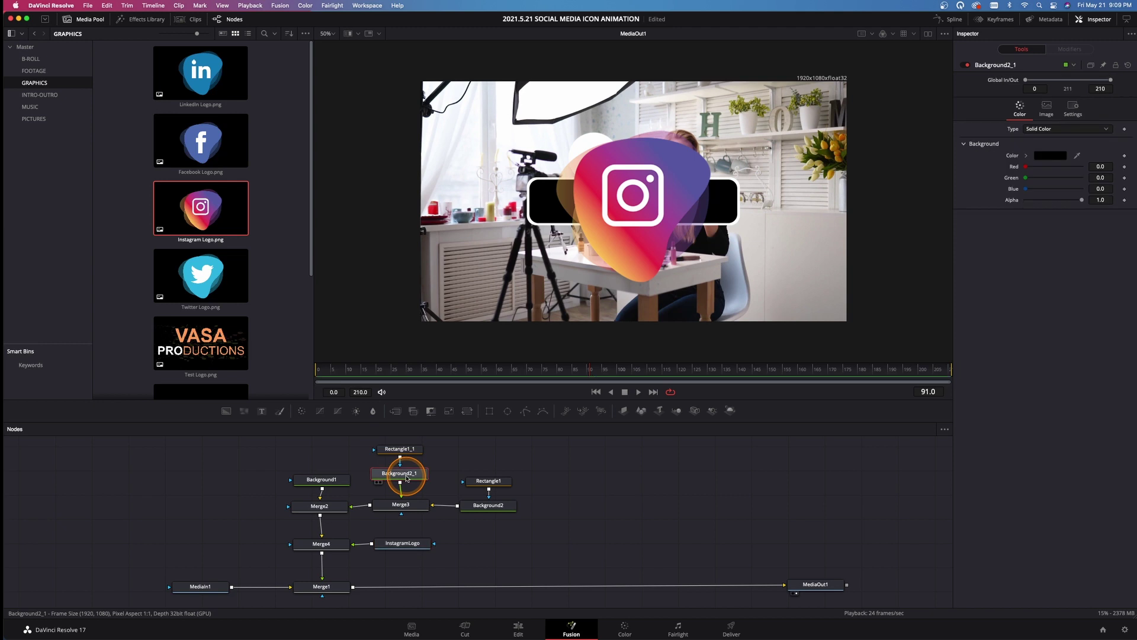
{"action": "right_click", "coordinate": [406, 478]}
{"action": "left_click", "coordinate": [433, 376]}
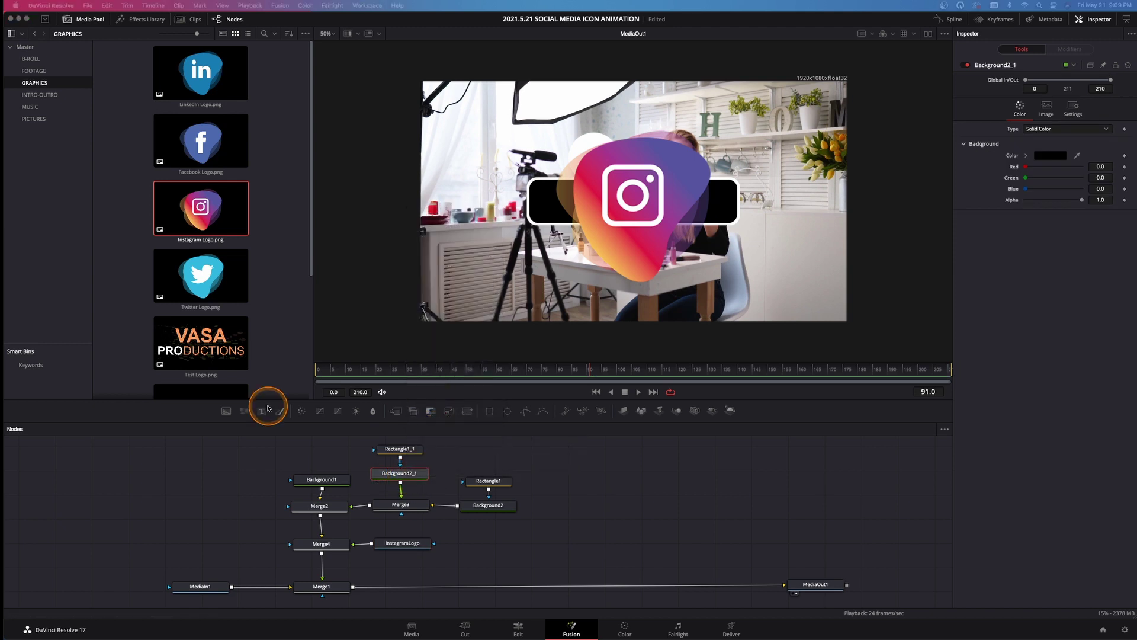
{"action": "type", "text": "Black Background"}
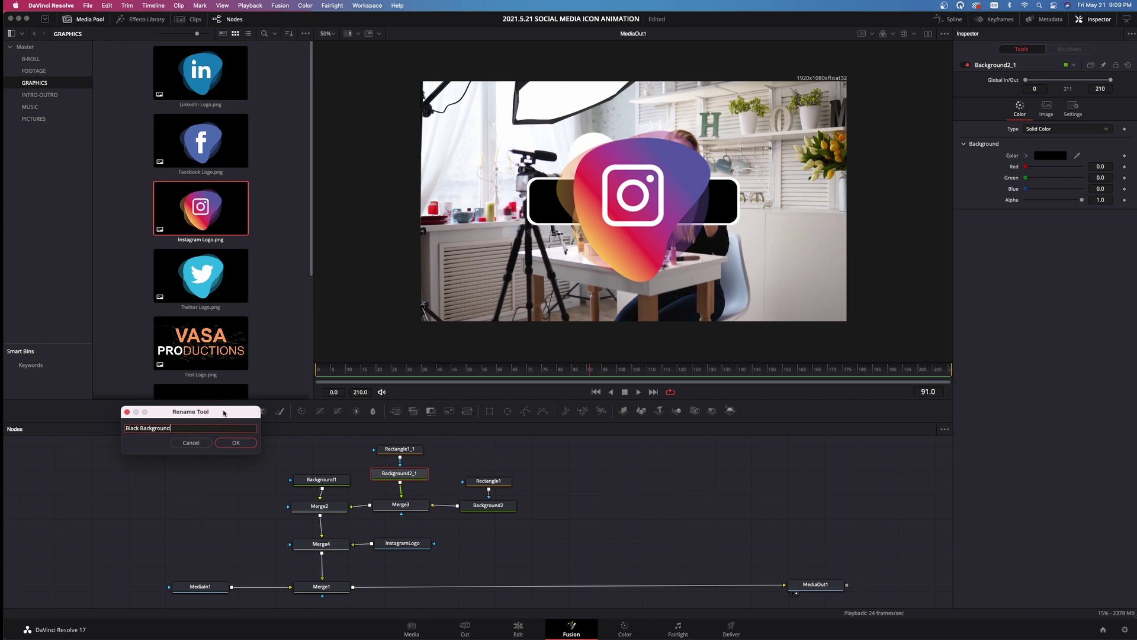
{"action": "key", "text": "Return"}
Rename Background2 to WhiteOutline
{"action": "left_click", "coordinate": [488, 507]}
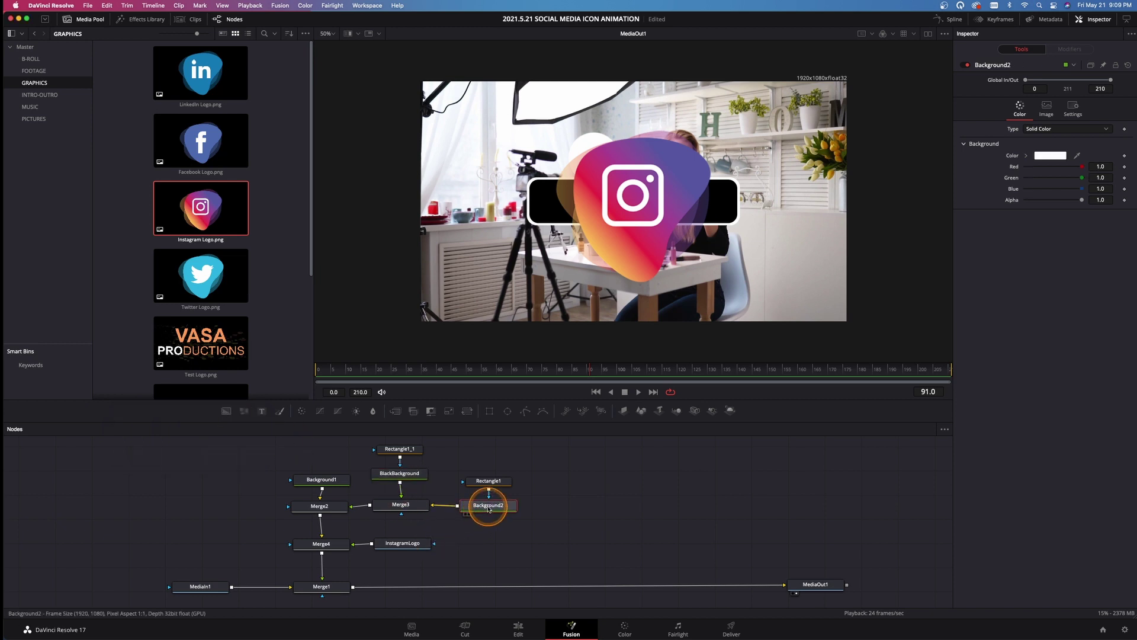
{"action": "right_click", "coordinate": [489, 507]}
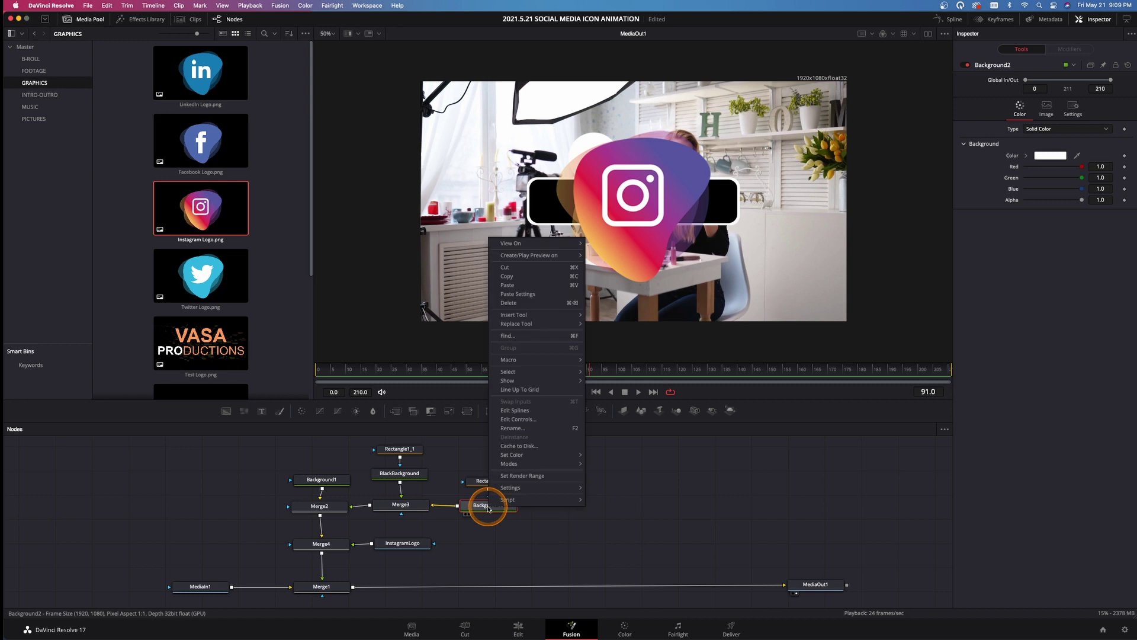
{"action": "left_click", "coordinate": [509, 419]}
{"action": "type", "text": "Whit"}
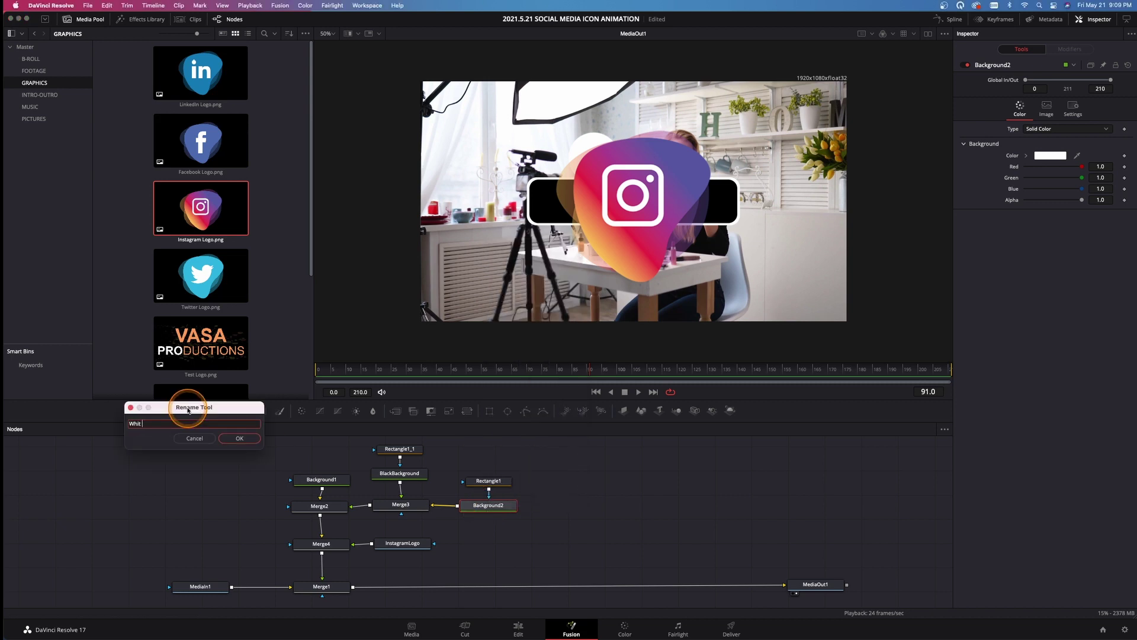
{"action": "type", "text": "e Outline"}
{"action": "key", "text": "Return"}
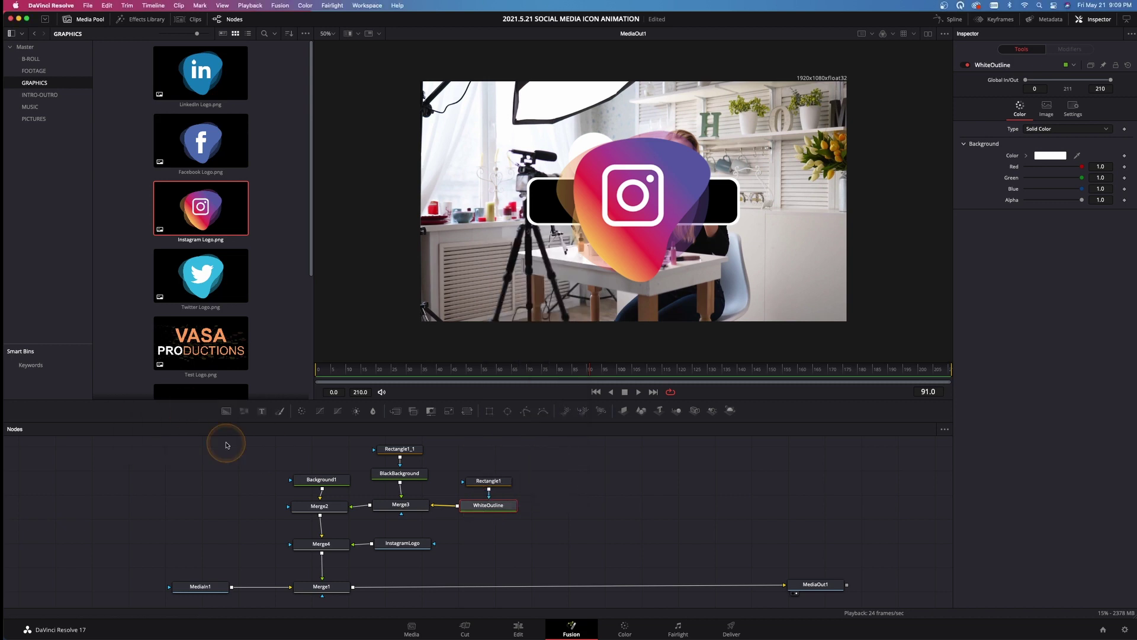
Add a Transform after InstagramLogo, scale the logo to 0.44 and move it to the lower-left
{"action": "left_click_drag", "start_coordinate": [401, 543], "coordinate": [182, 550]}
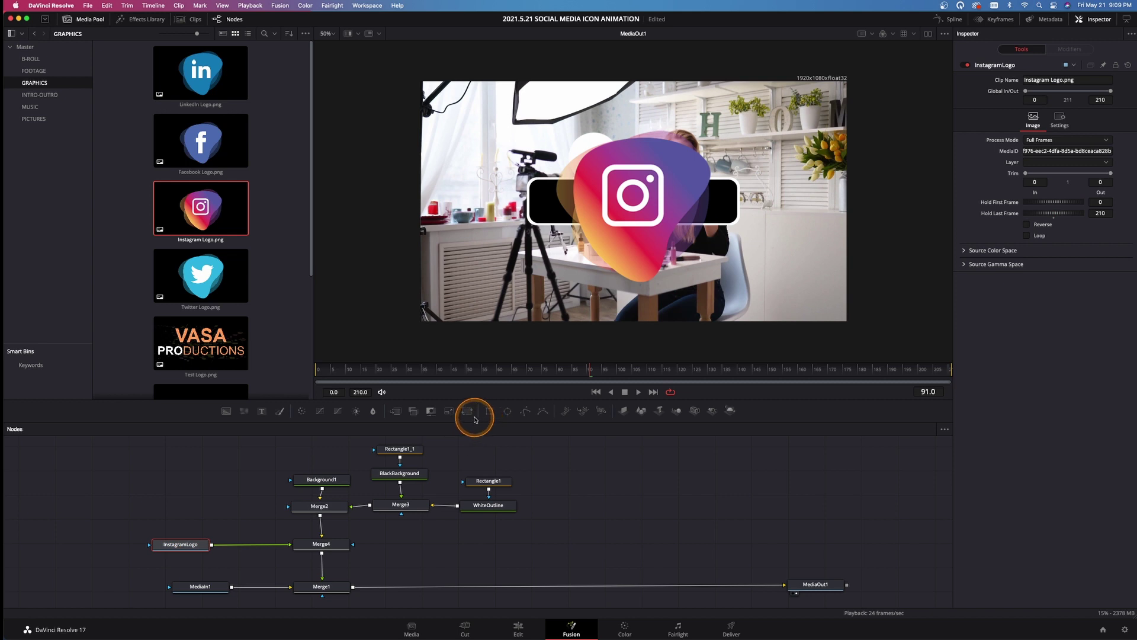
{"action": "left_click", "coordinate": [466, 413]}
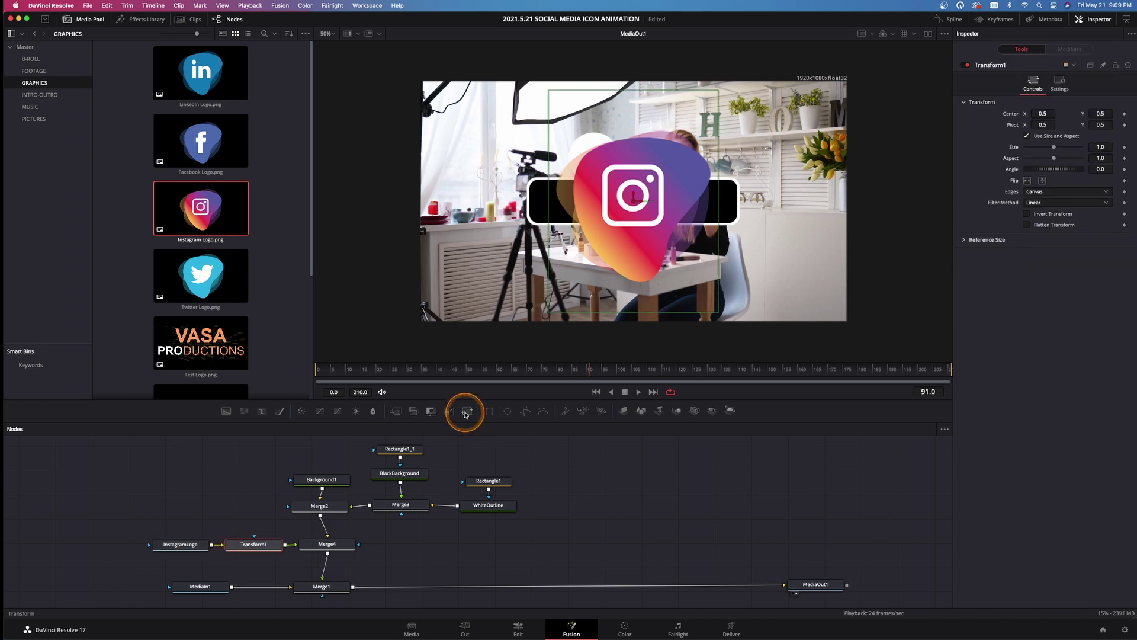
{"action": "left_click_drag", "start_coordinate": [633, 199], "coordinate": [510, 239]}
{"action": "left_click_drag", "start_coordinate": [1053, 150], "coordinate": [1037, 158]}
{"action": "left_click", "coordinate": [614, 239]}
{"action": "left_click_drag", "start_coordinate": [512, 237], "coordinate": [487, 271]}
{"action": "left_click_drag", "start_coordinate": [1037, 149], "coordinate": [1038, 151]}
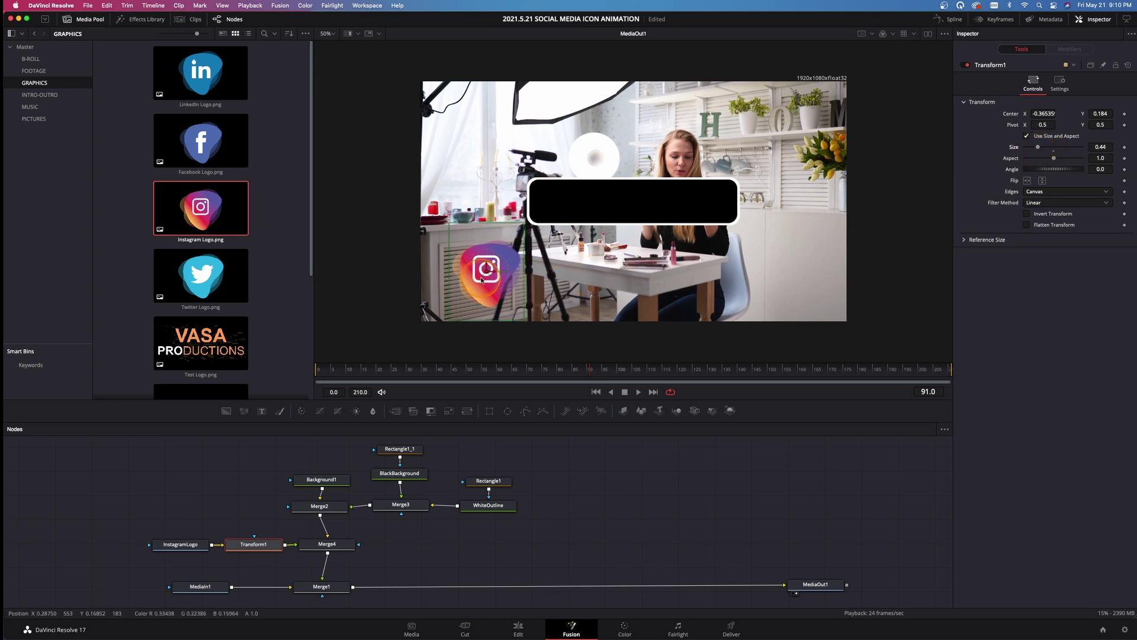
{"action": "left_click_drag", "start_coordinate": [487, 271], "coordinate": [479, 278]}
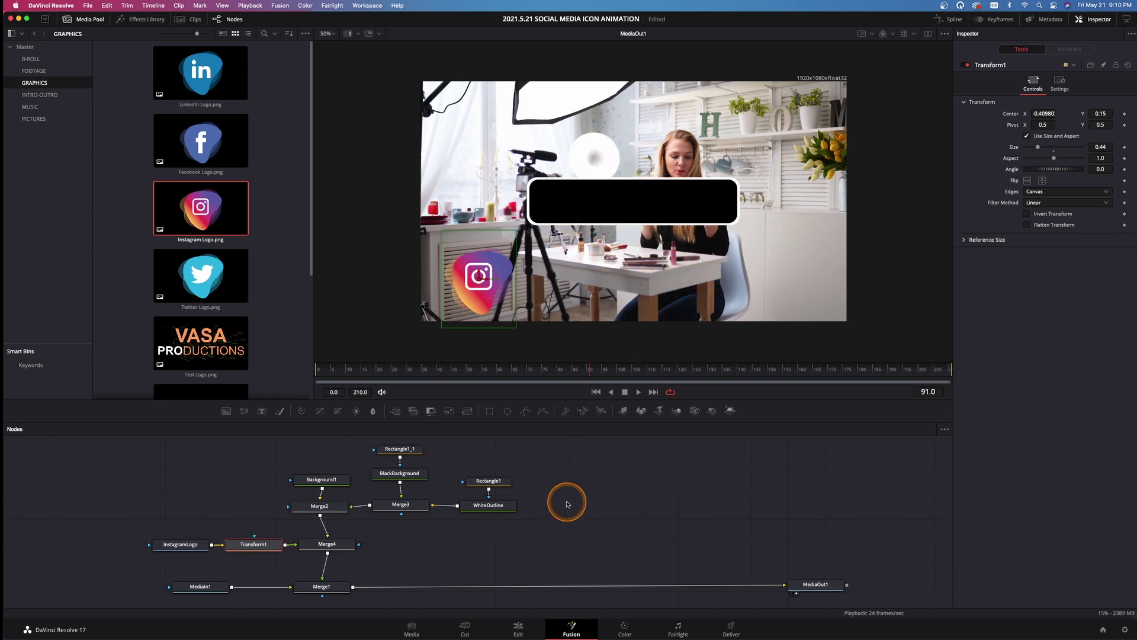
Select the bar's five nodes and shift them to the right
{"action": "scroll", "coordinate": [566, 504], "scroll_direction": "up", "scroll_amount": 2}
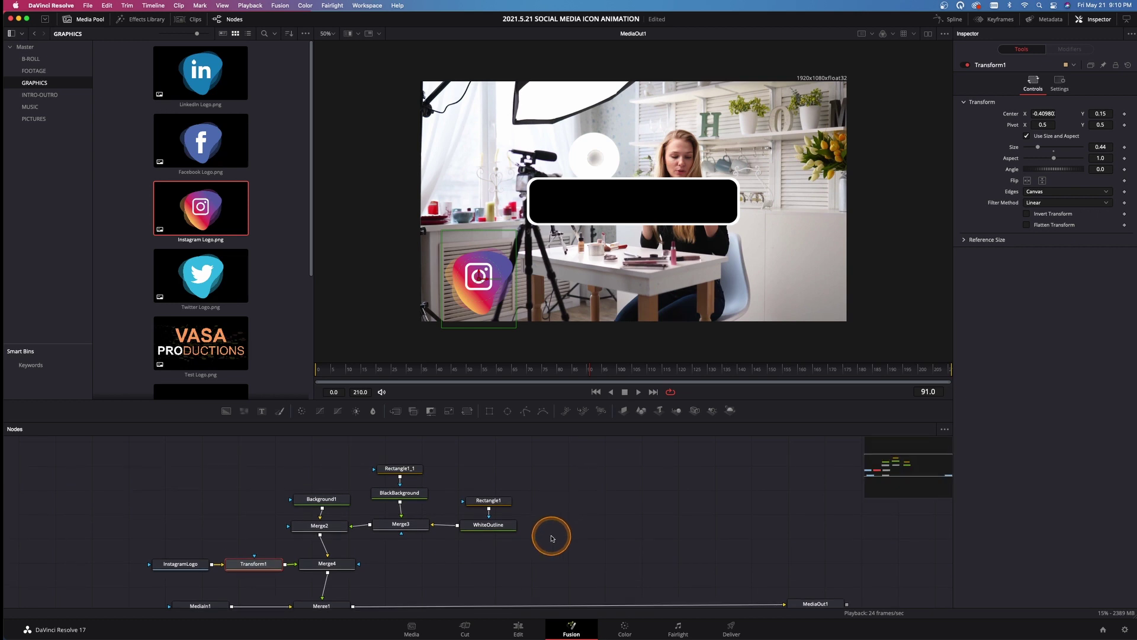
{"action": "left_click_drag", "start_coordinate": [569, 538], "coordinate": [483, 468]}
{"action": "left_click", "coordinate": [467, 411]}
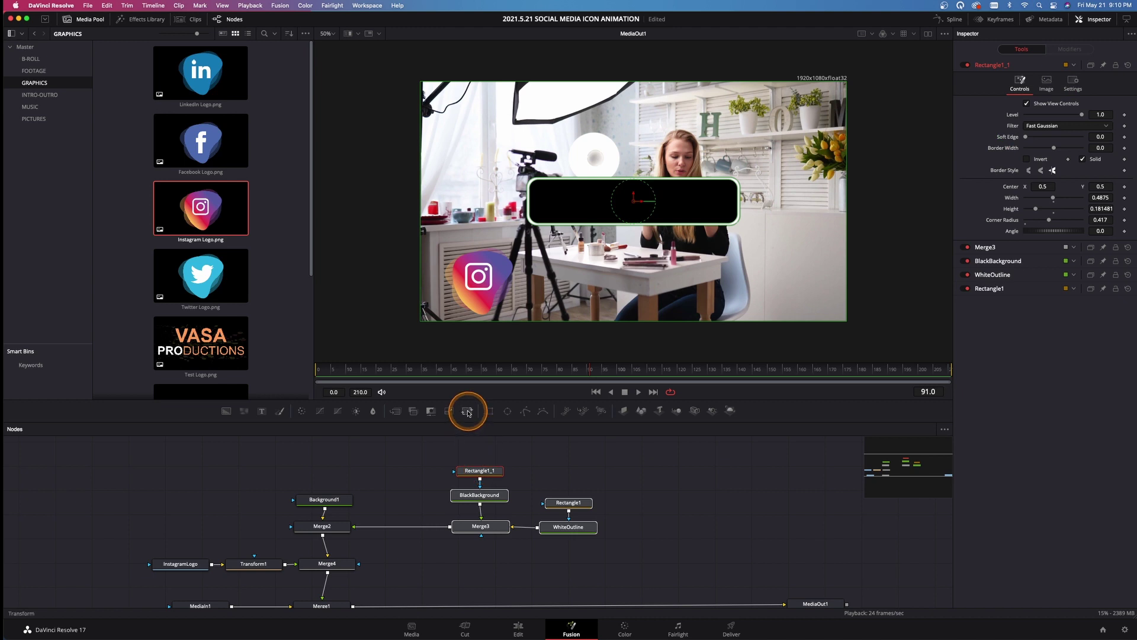
{"action": "left_click", "coordinate": [468, 411]}
{"action": "left_click_drag", "start_coordinate": [460, 432], "coordinate": [403, 528]}
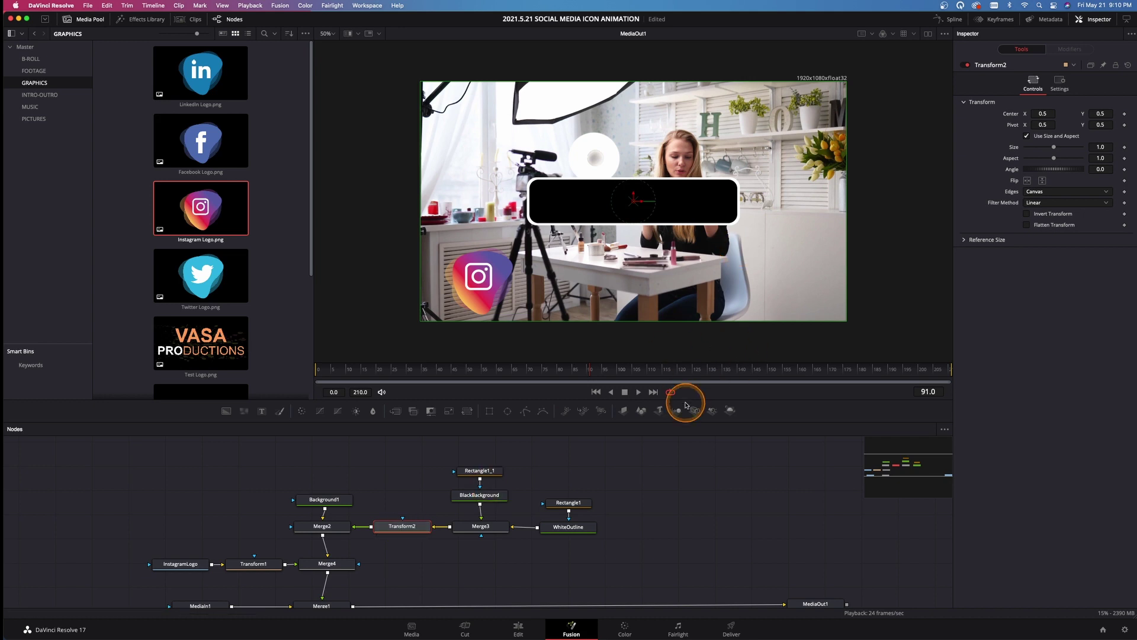
{"action": "left_click_drag", "start_coordinate": [633, 202], "coordinate": [583, 283]}
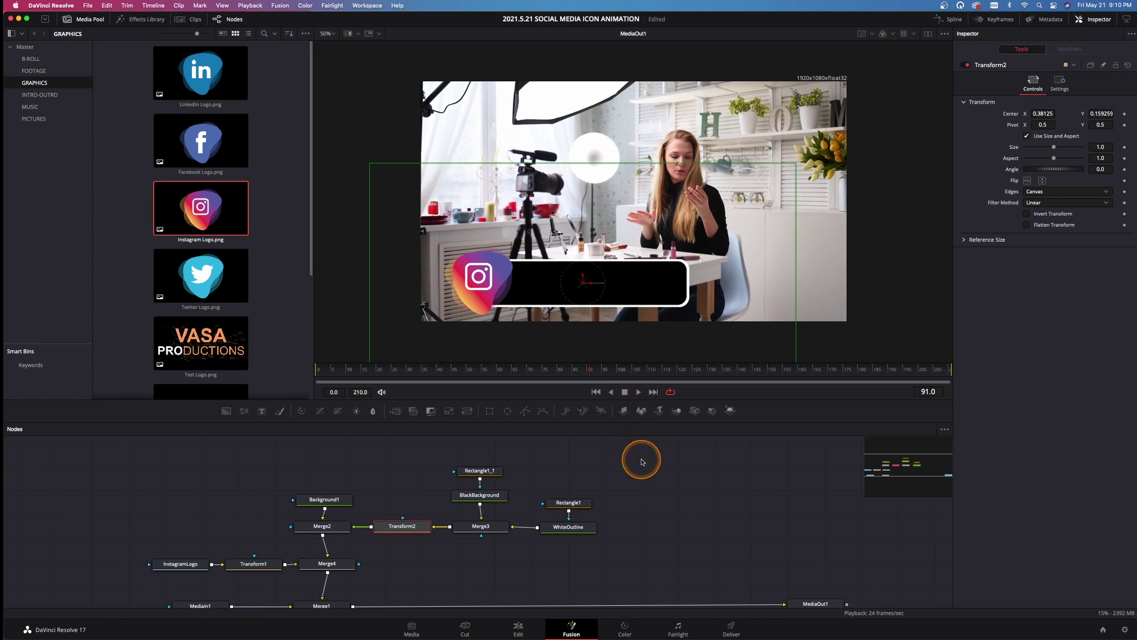
{"action": "scroll", "coordinate": [642, 471], "scroll_direction": "down", "scroll_amount": 3}
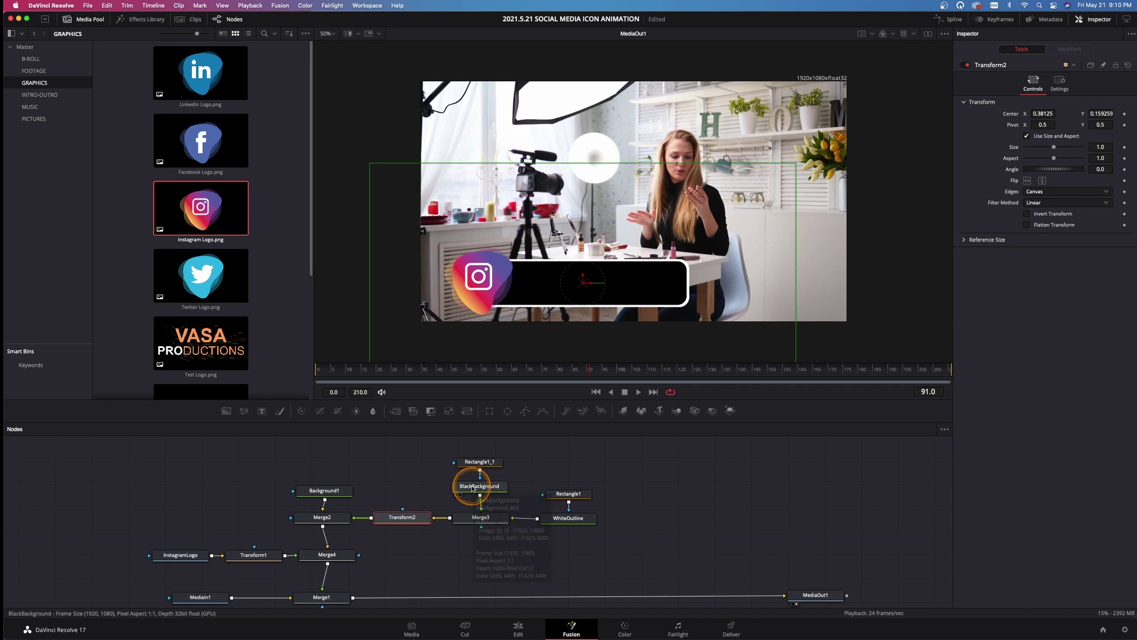
Fill BlackBackground with pink sampled from the viewer (R 0.816699, G 0.204034, B 0.391043)
{"action": "left_click", "coordinate": [473, 487]}
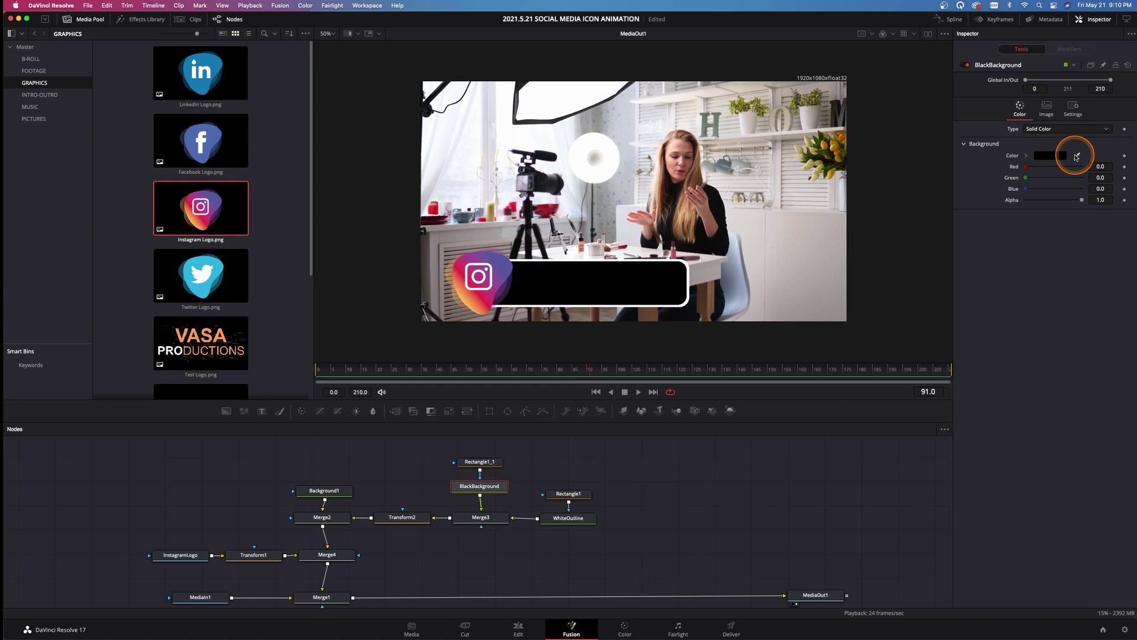
{"action": "left_click_drag", "start_coordinate": [1076, 157], "coordinate": [464, 261]}
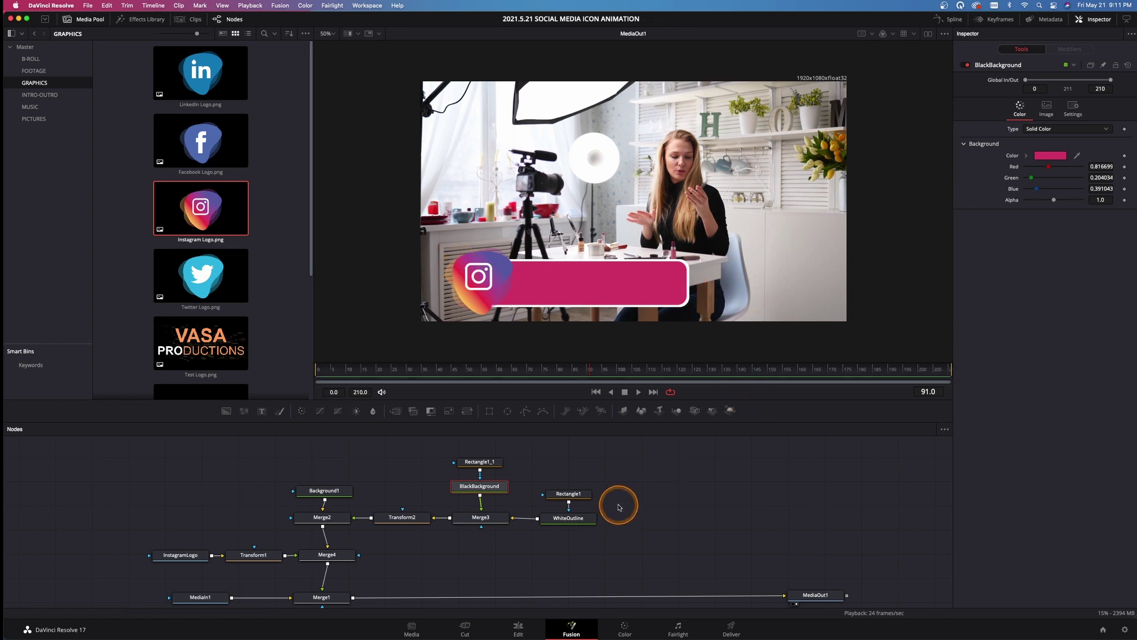
{"action": "left_click_drag", "start_coordinate": [630, 500], "coordinate": [638, 501]}
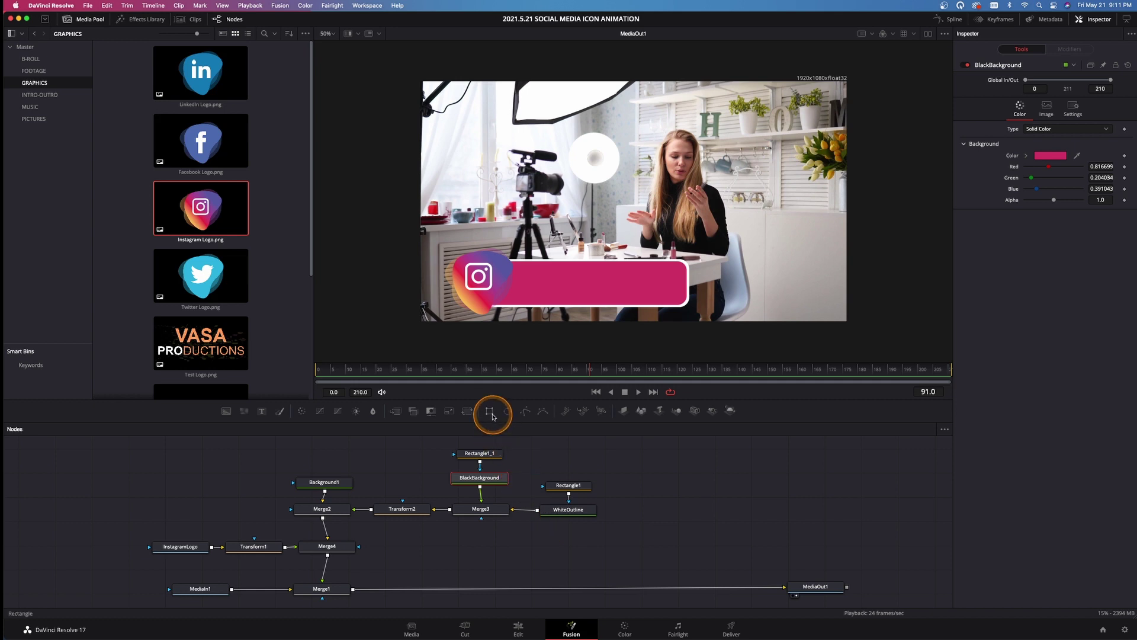
Attach a Rectangle2 mask to Merge2, sized 0.477 × 0.296 over the pink bar, with 0.0189 soft edge
{"action": "left_click_drag", "start_coordinate": [491, 413], "coordinate": [298, 513]}
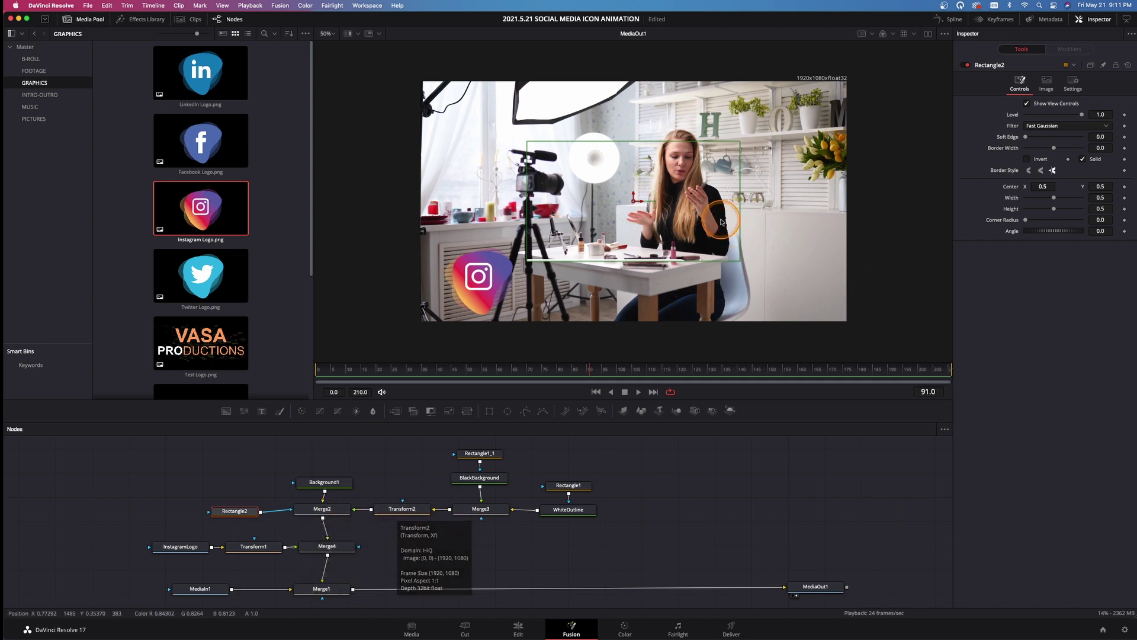
{"action": "left_click_drag", "start_coordinate": [633, 200], "coordinate": [588, 286]}
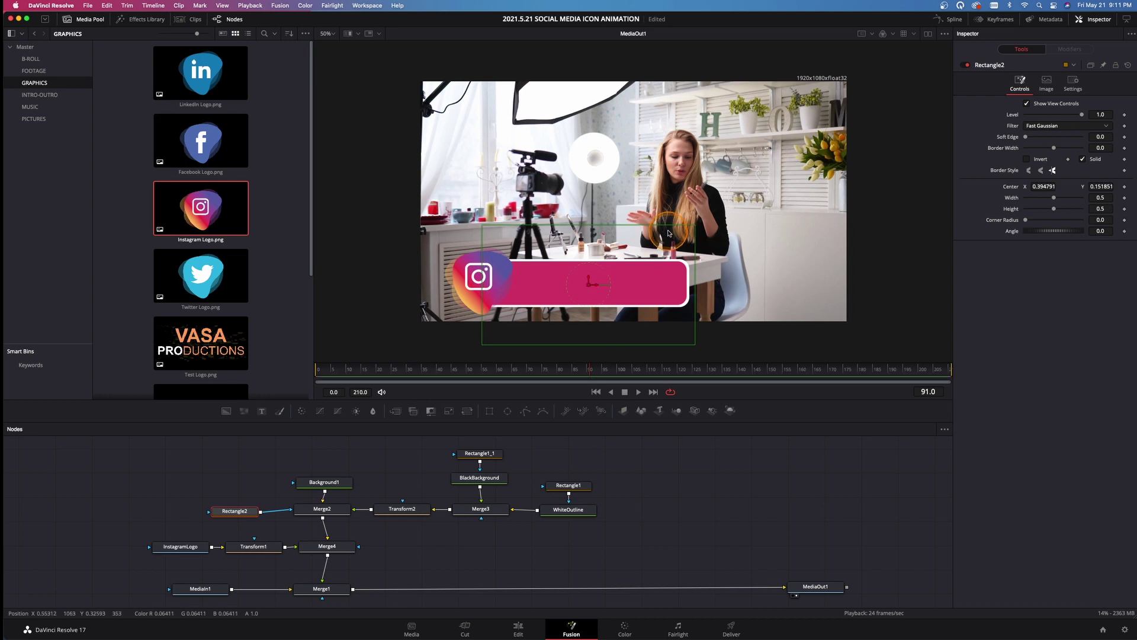
{"action": "left_click_drag", "start_coordinate": [669, 225], "coordinate": [698, 285]}
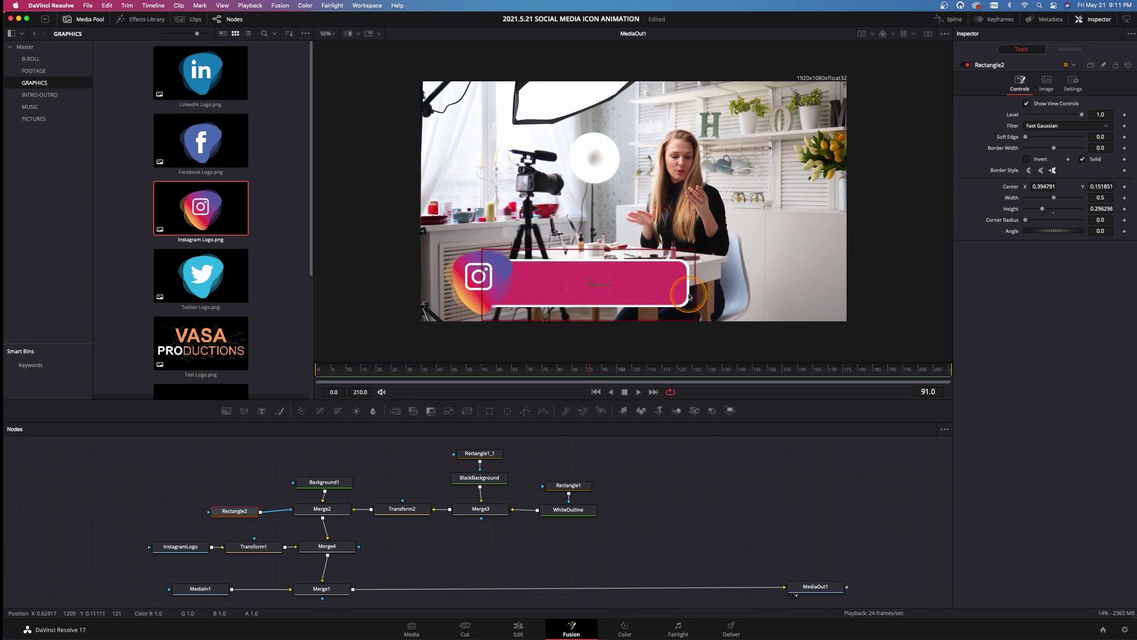
{"action": "left_click_drag", "start_coordinate": [696, 291], "coordinate": [691, 291]}
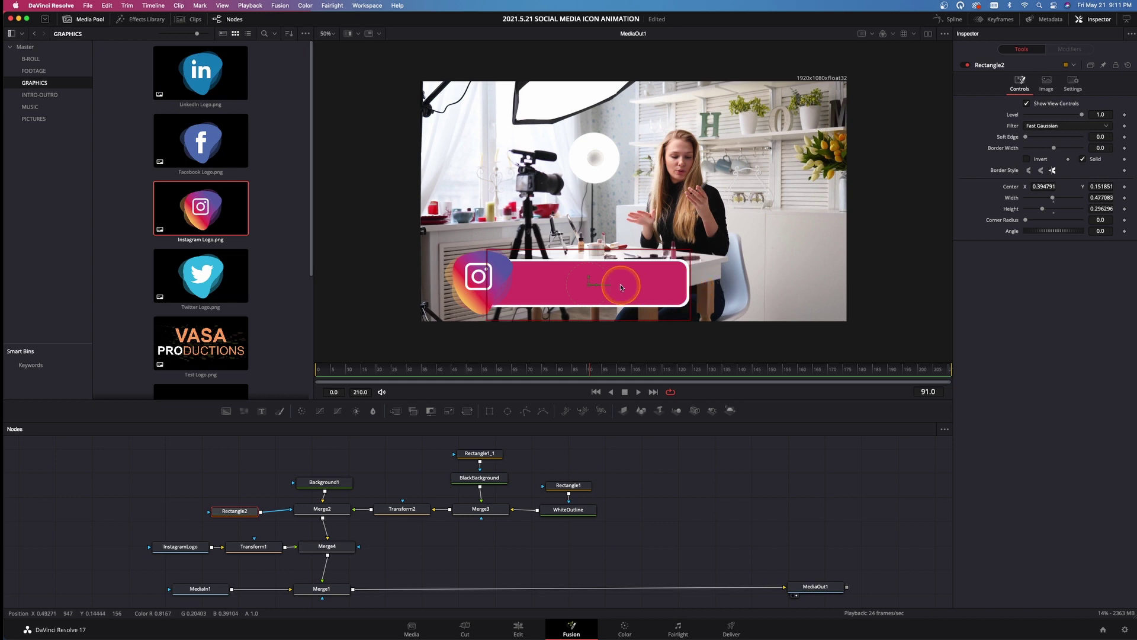
{"action": "left_click_drag", "start_coordinate": [598, 286], "coordinate": [599, 286]}
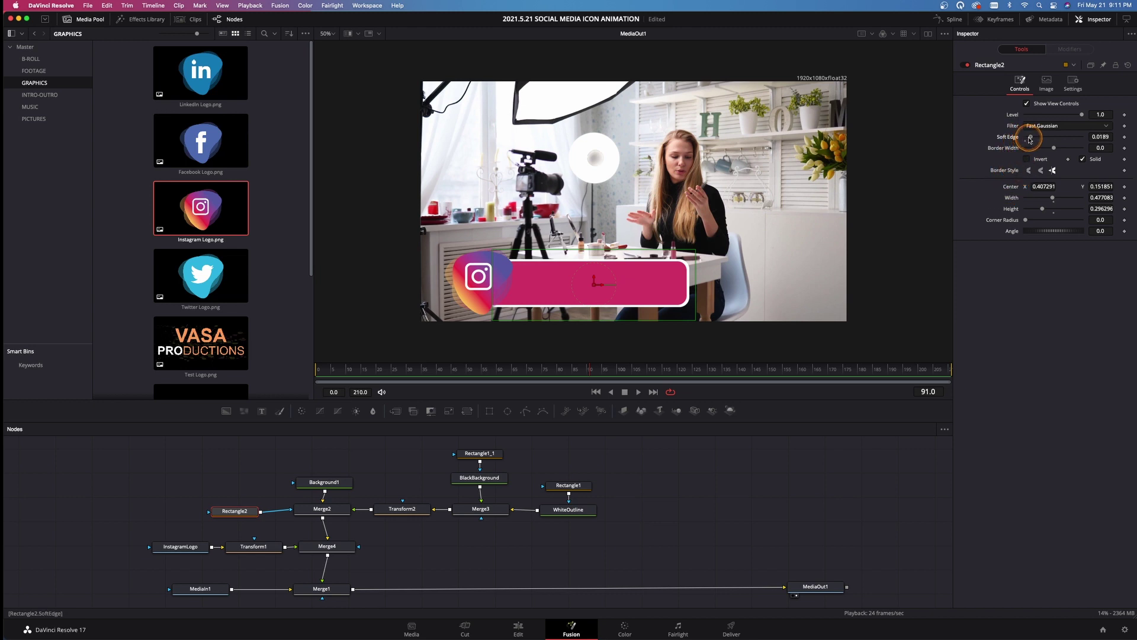
{"action": "left_click", "coordinate": [394, 511]}
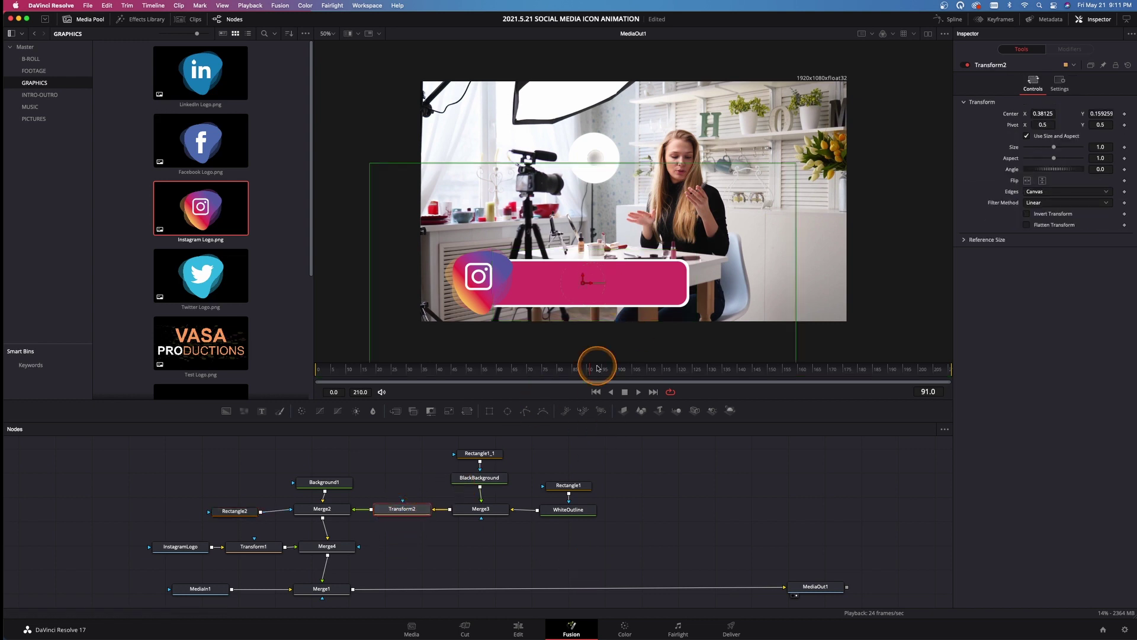
Nudge the pink bar left via Transform2 to X 0.369791, Y 0.159259, then select the bar's nodes
{"action": "left_click_drag", "start_coordinate": [588, 283], "coordinate": [580, 283]}
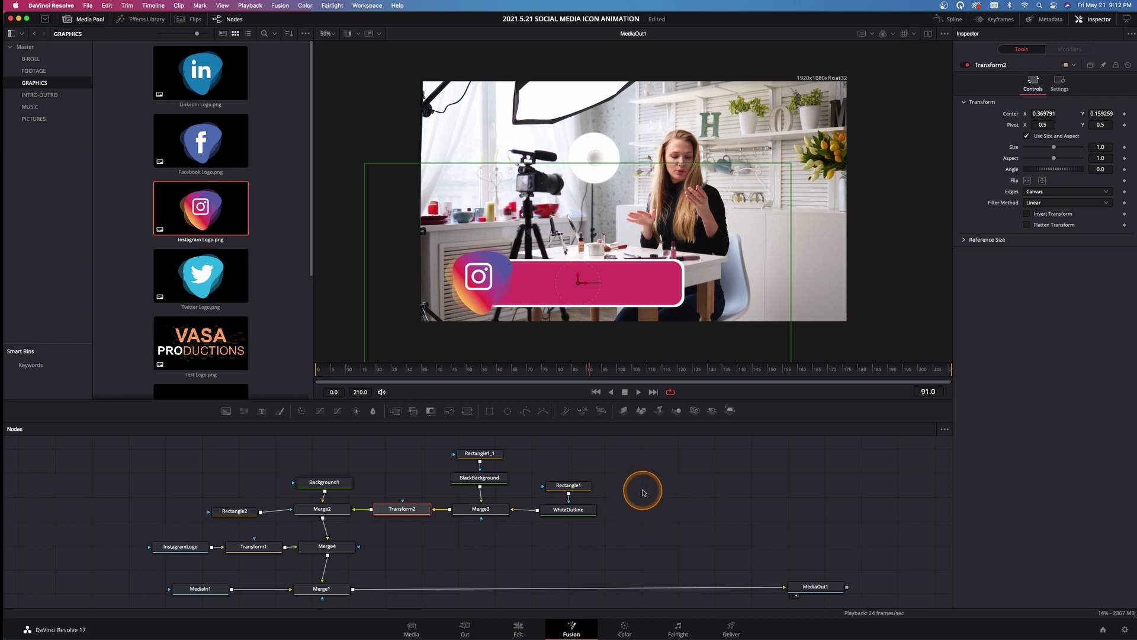
{"action": "left_click_drag", "start_coordinate": [668, 526], "coordinate": [473, 457]}
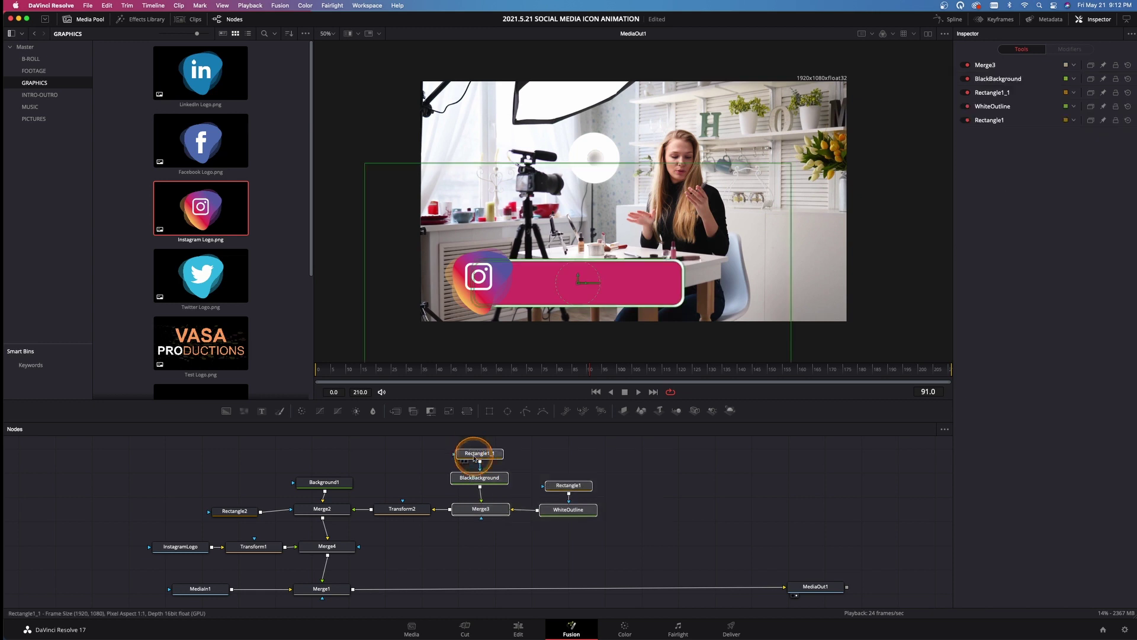
Insert a Text1 node through a new Merge5 before Merge3, moving the bar's nodes aside for room
{"action": "left_click_drag", "start_coordinate": [494, 511], "coordinate": [586, 512]}
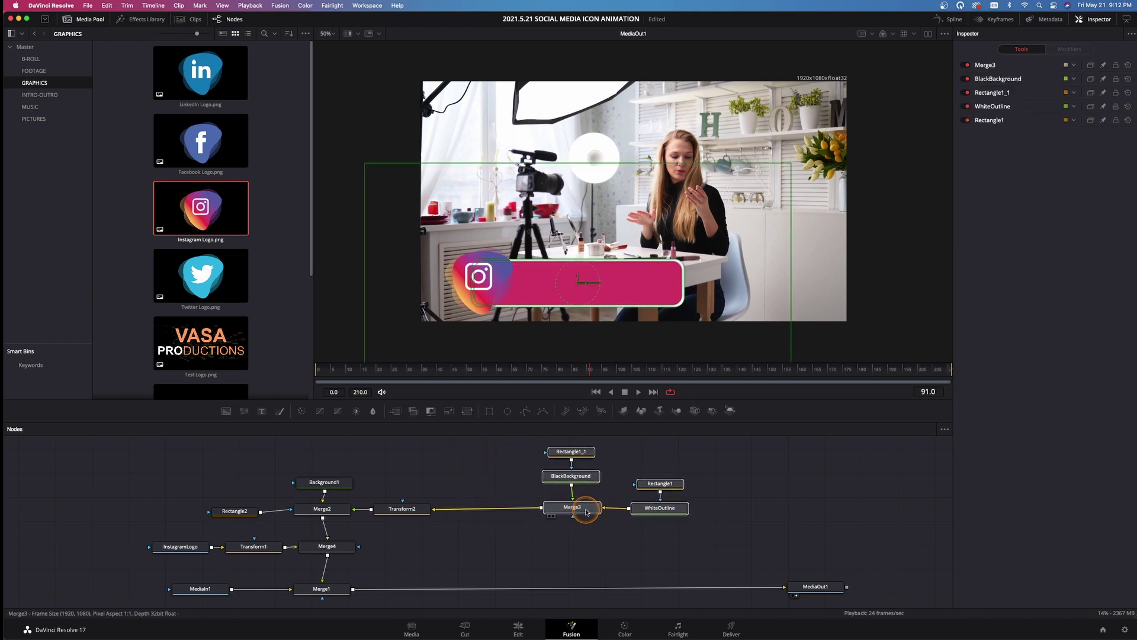
{"action": "left_click_drag", "start_coordinate": [262, 410], "coordinate": [474, 477]}
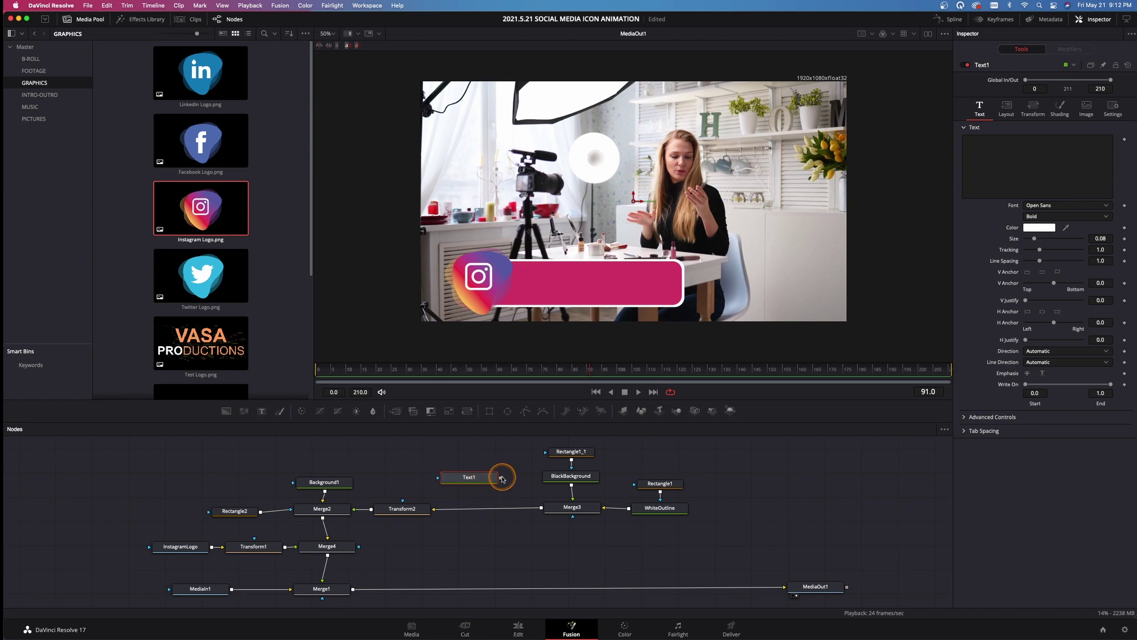
{"action": "left_click_drag", "start_coordinate": [537, 504], "coordinate": [540, 507]}
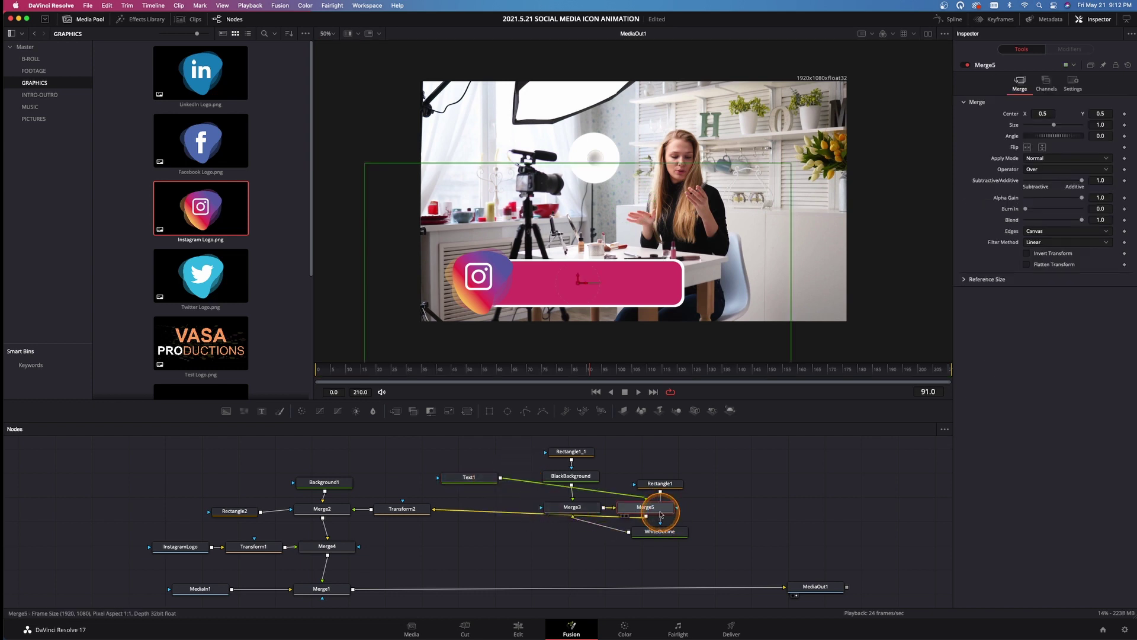
{"action": "left_click_drag", "start_coordinate": [658, 510], "coordinate": [473, 510]}
{"action": "left_click_drag", "start_coordinate": [730, 552], "coordinate": [629, 464]}
{"action": "left_click_drag", "start_coordinate": [666, 533], "coordinate": [666, 510]}
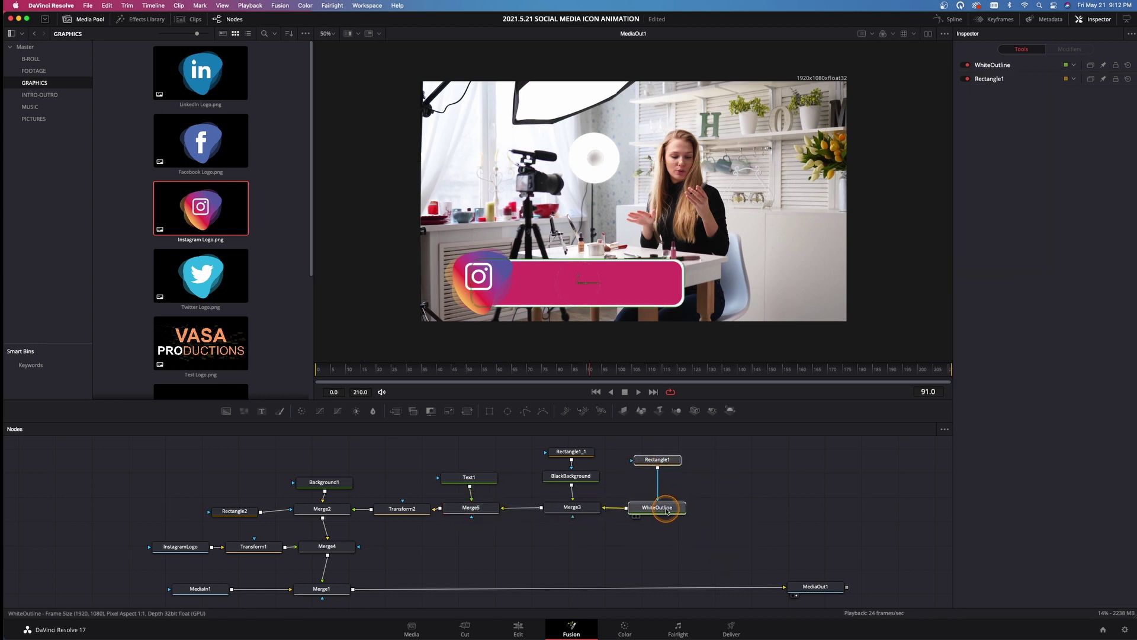
{"action": "left_click", "coordinate": [484, 478]}
Enter the social-media handle in Text1 and size it to 0.0693 to fit the pink bar
{"action": "left_click", "coordinate": [1015, 165]}
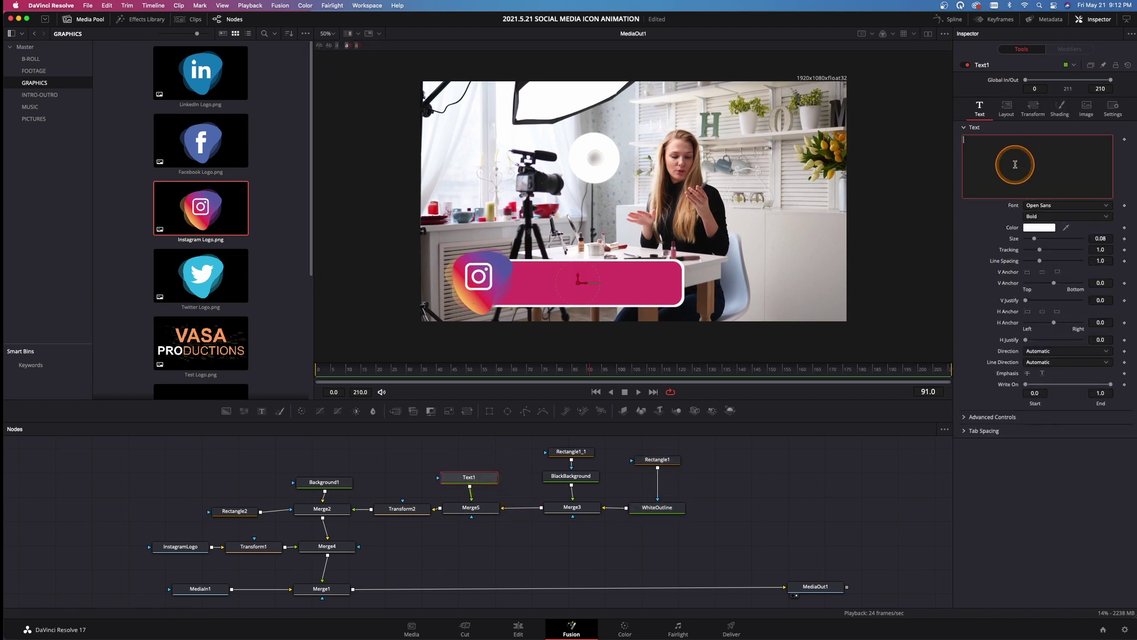
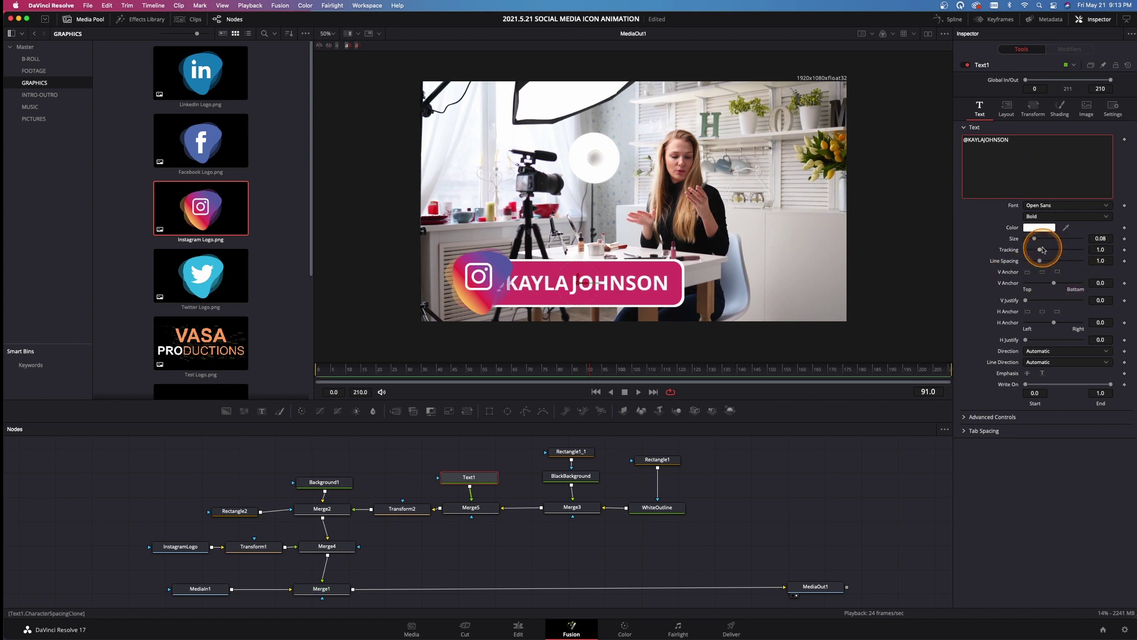
{"action": "left_click_drag", "start_coordinate": [1034, 238], "coordinate": [1032, 240]}
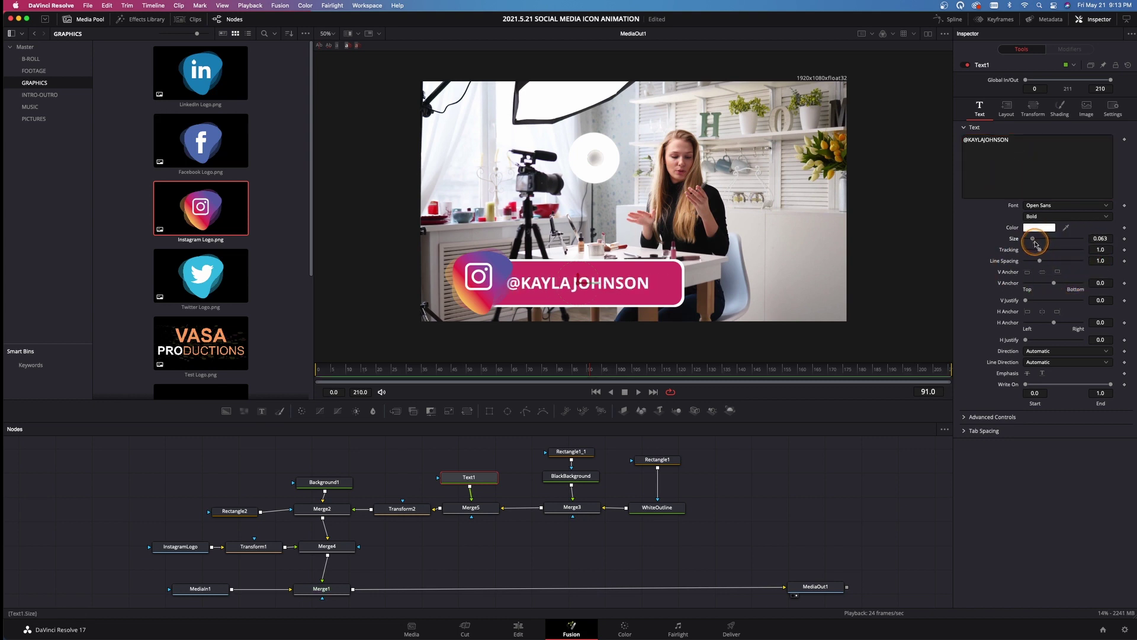
{"action": "left_click_drag", "start_coordinate": [586, 284], "coordinate": [590, 277]}
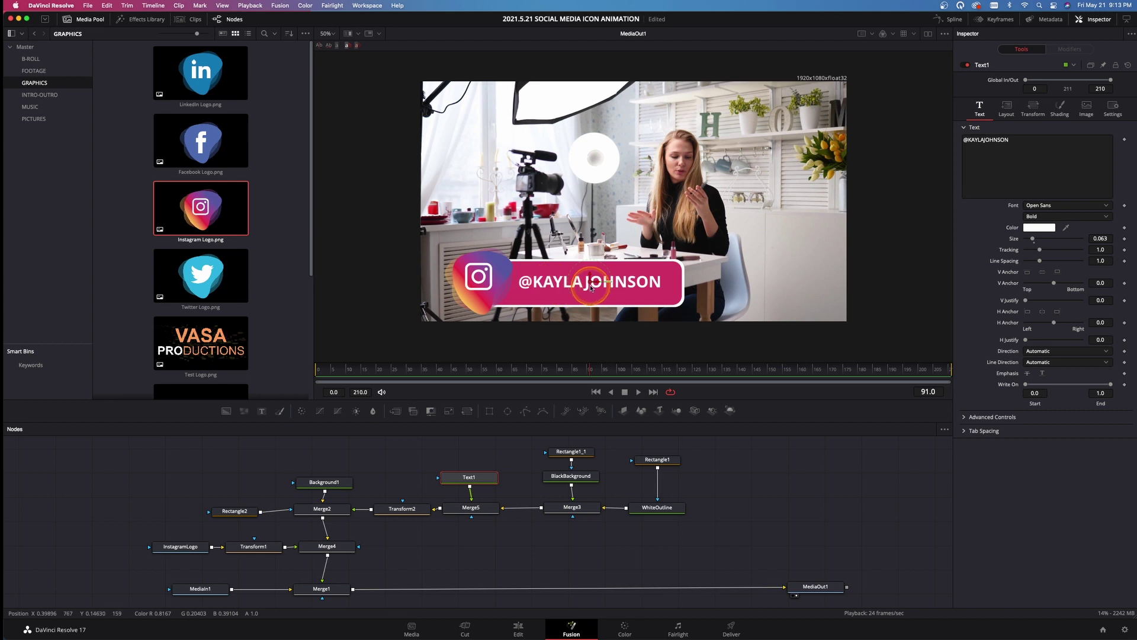
{"action": "left_click_drag", "start_coordinate": [1101, 238], "coordinate": [1127, 234]}
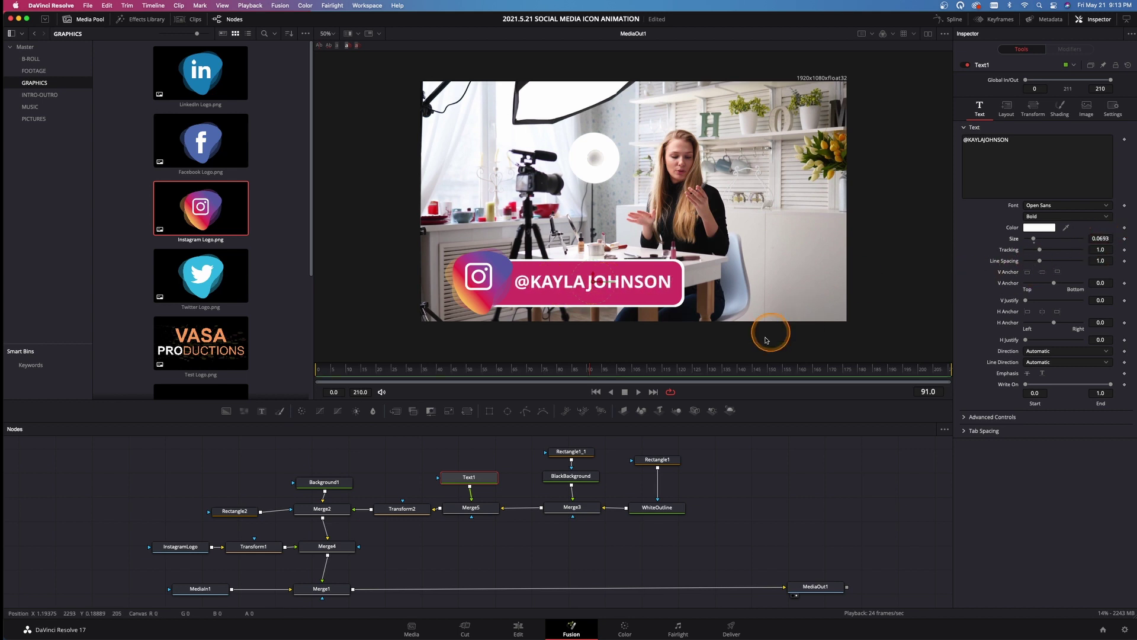
Shift the whole label left by setting Transform2 Center X to 0.365042
{"action": "left_click", "coordinate": [392, 510]}
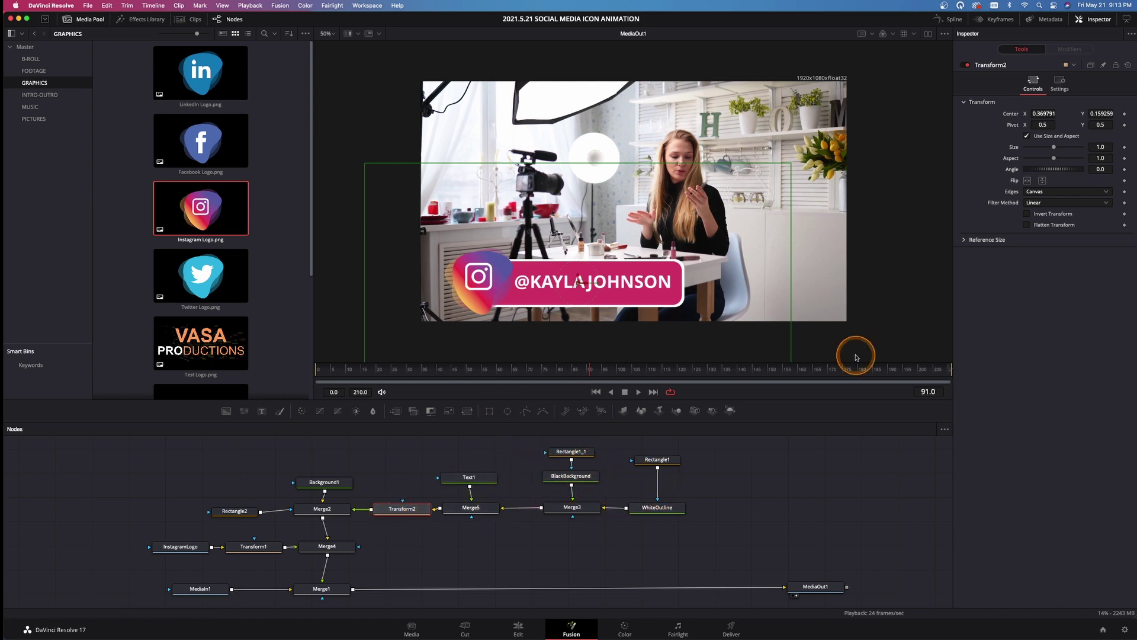
{"action": "left_click_drag", "start_coordinate": [1043, 114], "coordinate": [1028, 113]}
{"action": "left_click", "coordinate": [576, 291]}
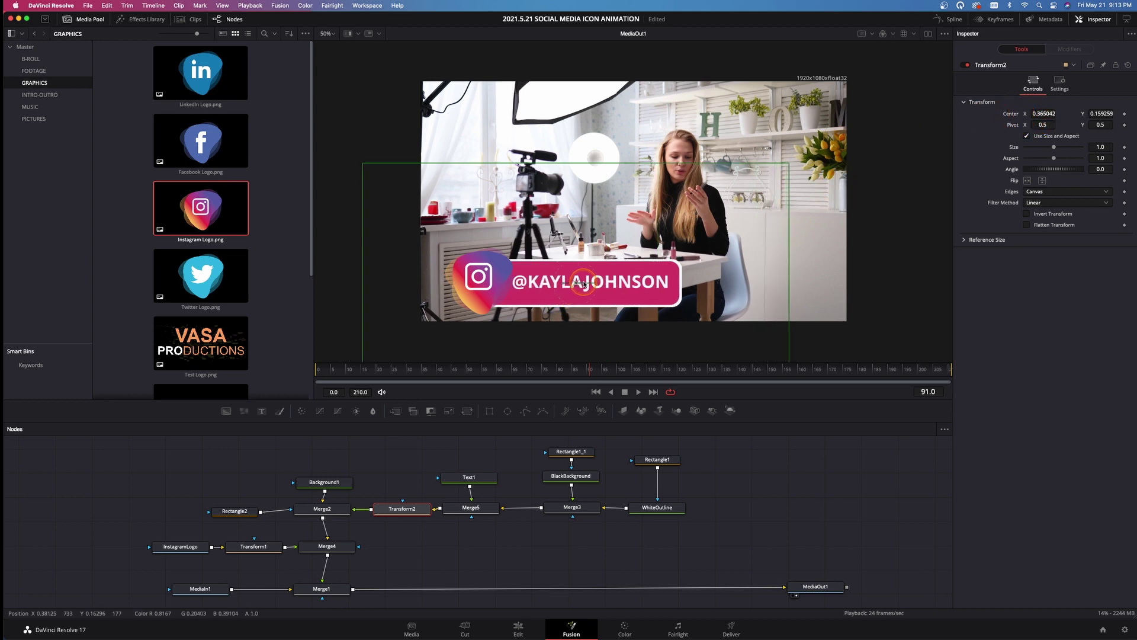
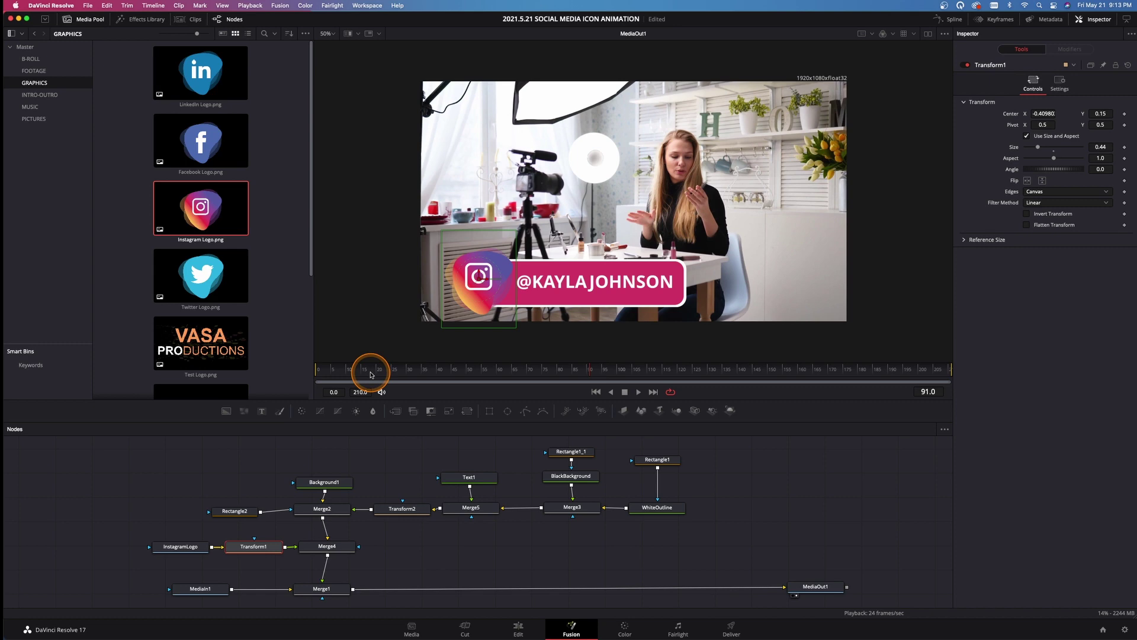
Keyframe the Instagram logo's Size at 0 on frame 0, slightly larger at frame 2
{"action": "left_click_drag", "start_coordinate": [372, 375], "coordinate": [307, 368]}
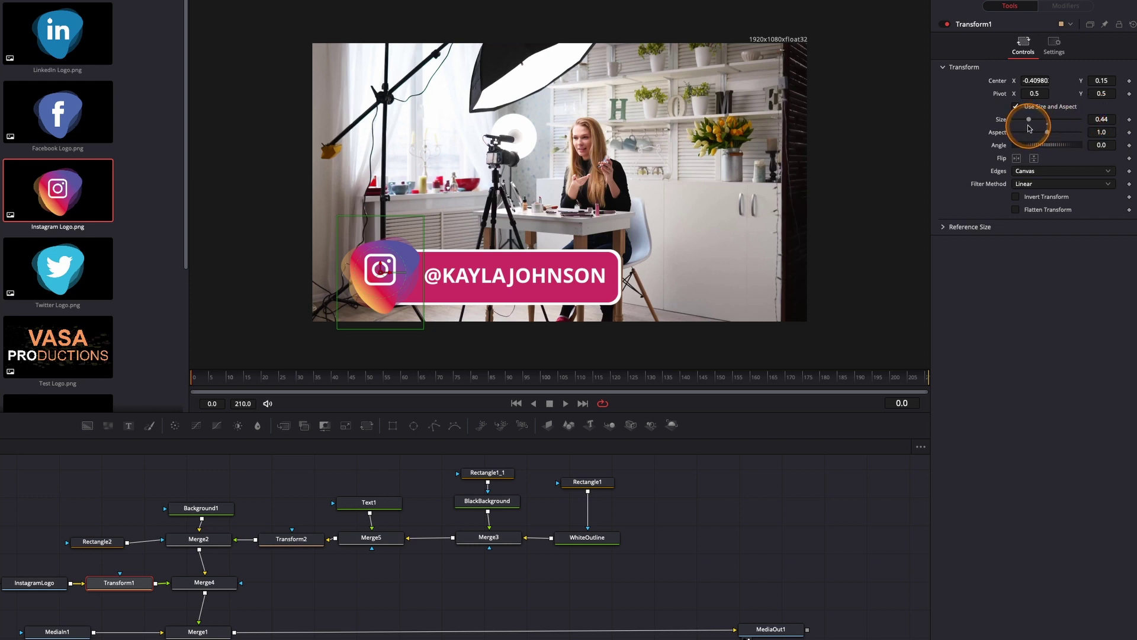
{"action": "left_click_drag", "start_coordinate": [1028, 122], "coordinate": [992, 126]}
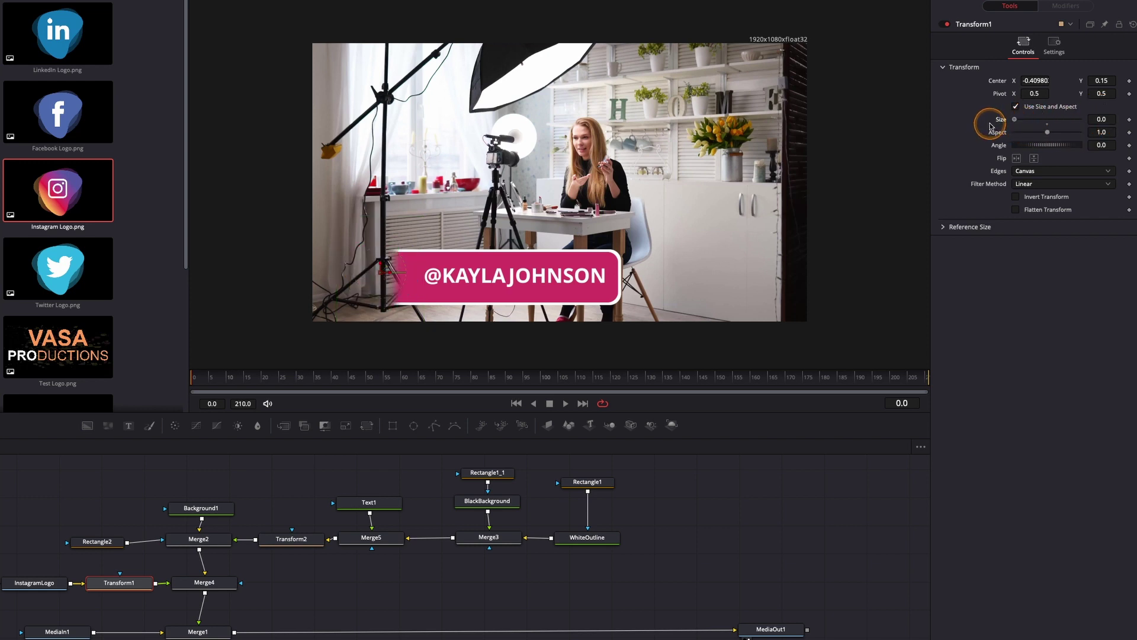
{"action": "left_click", "coordinate": [1129, 120]}
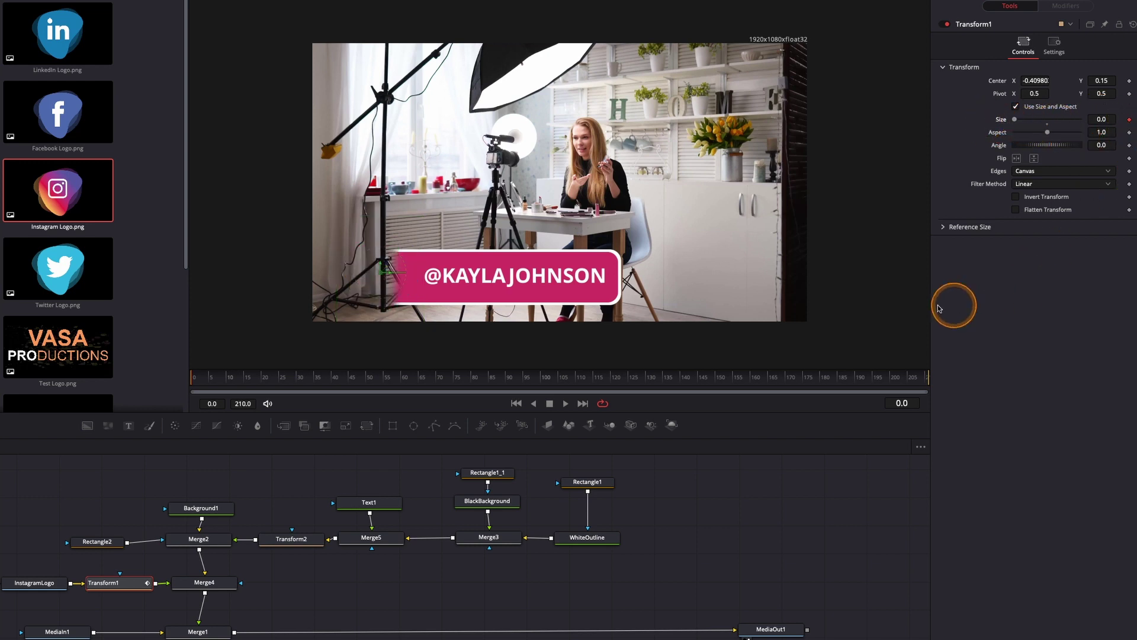
{"action": "key", "text": "Right"}
{"action": "key", "text": "Right"}
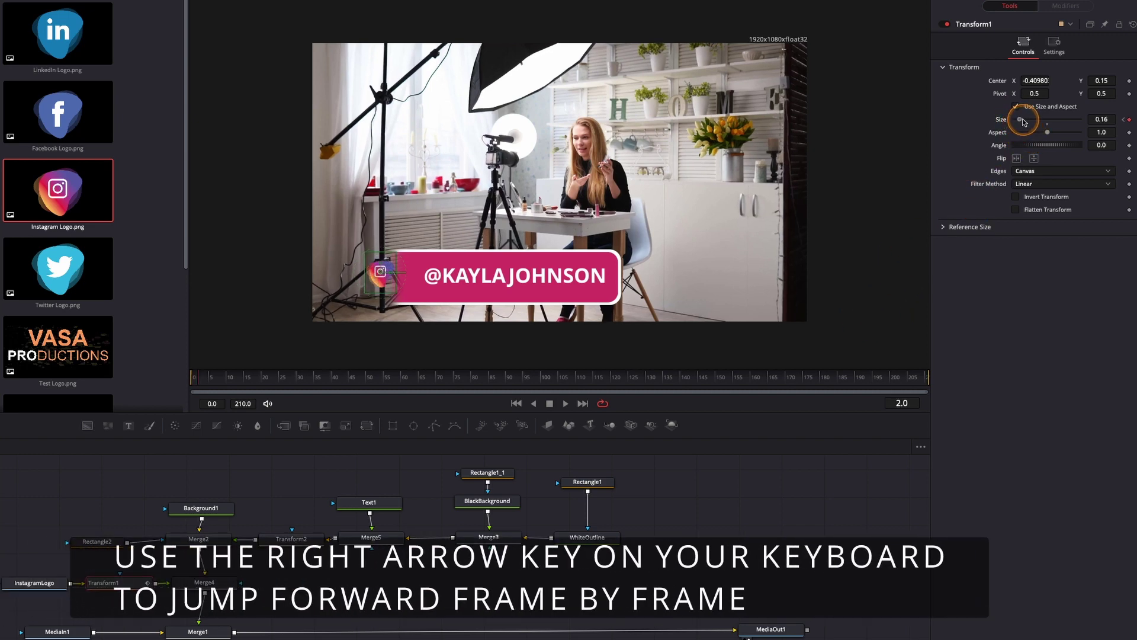
{"action": "left_click_drag", "start_coordinate": [1026, 122], "coordinate": [1029, 122]}
{"action": "left_click", "coordinate": [992, 300]}
Grow the logo at frame 4, overshoot to 0.61 at frame 6, and settle at 0.44 on frame 8
{"action": "key", "text": "Right"}
{"action": "key", "text": "Right"}
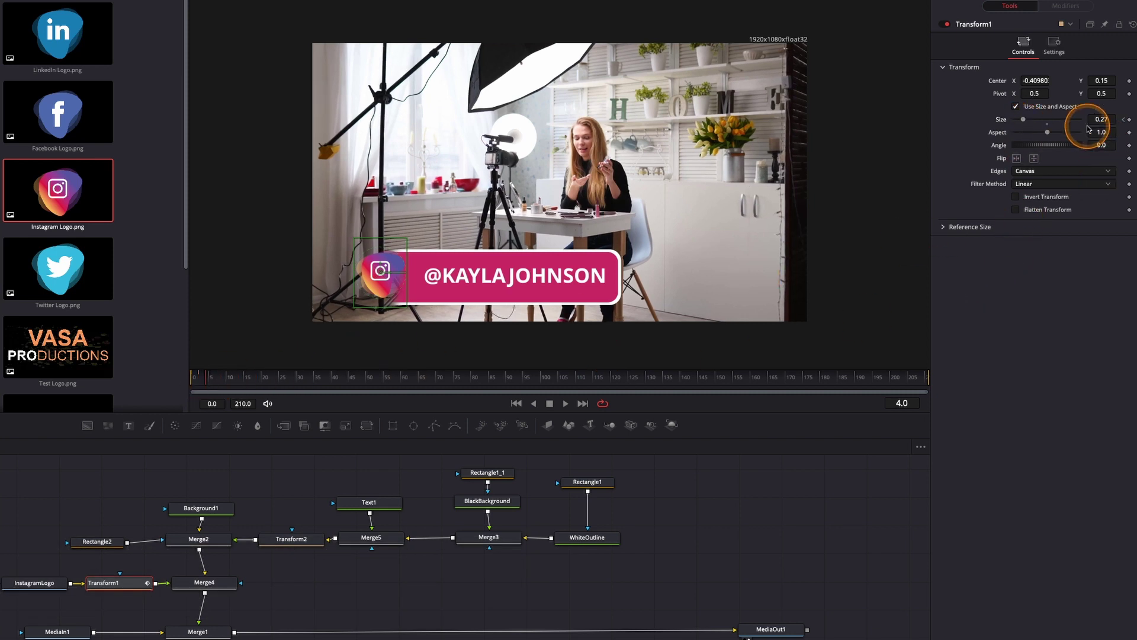
{"action": "left_click_drag", "start_coordinate": [1025, 122], "coordinate": [1029, 121]}
{"action": "key", "text": "Right"}
{"action": "key", "text": "Right"}
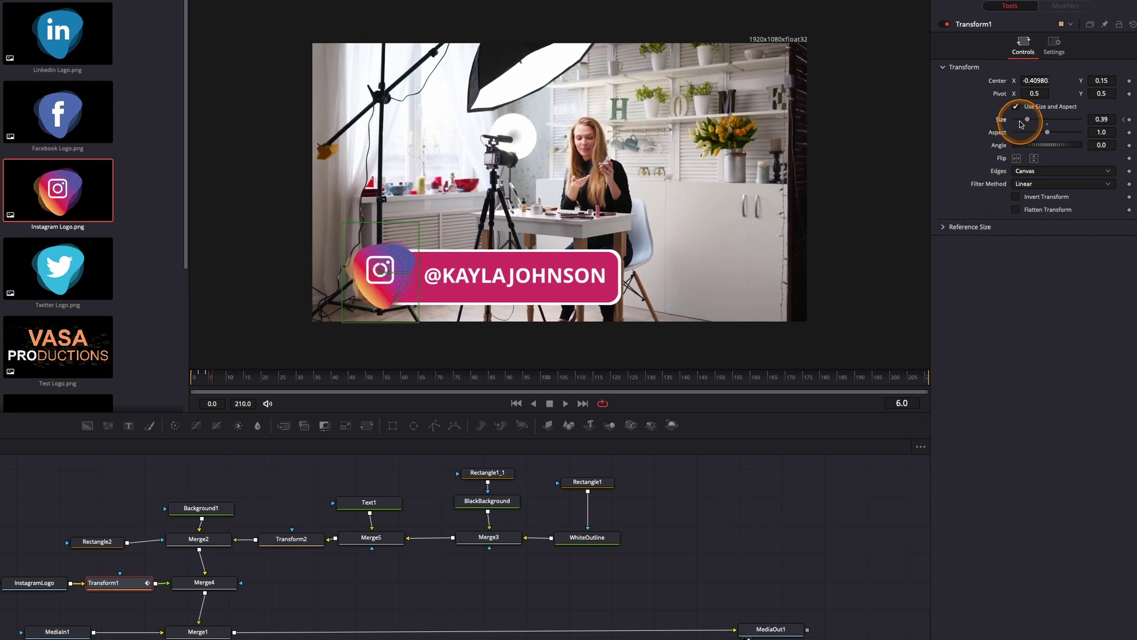
{"action": "left_click_drag", "start_coordinate": [1027, 122], "coordinate": [1033, 121]}
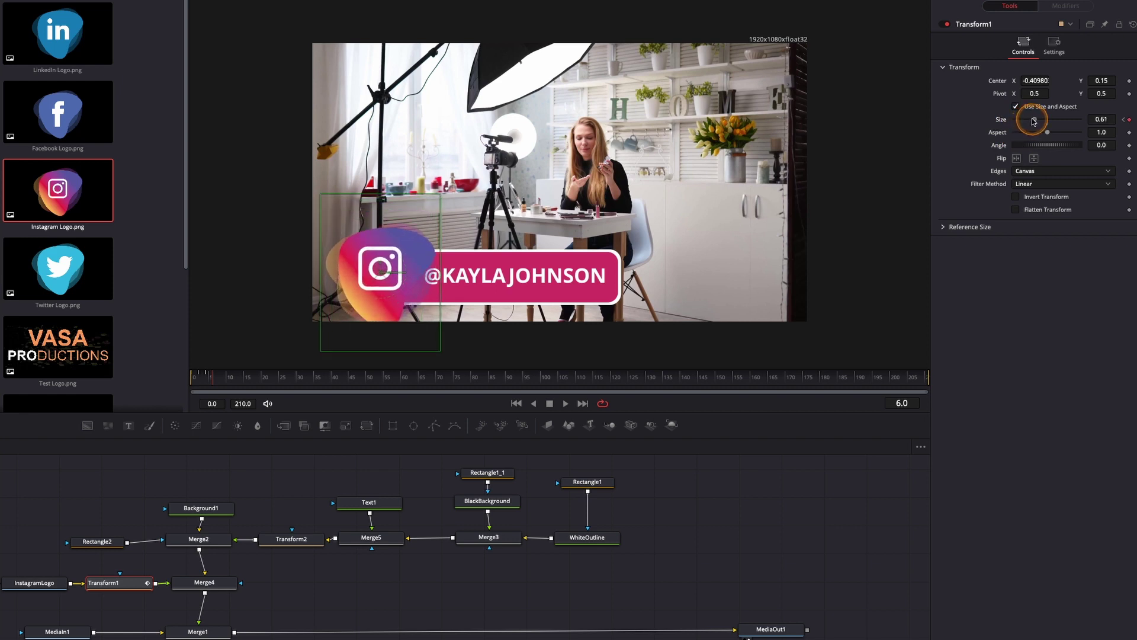
{"action": "key", "text": "Right"}
{"action": "key", "text": "Right"}
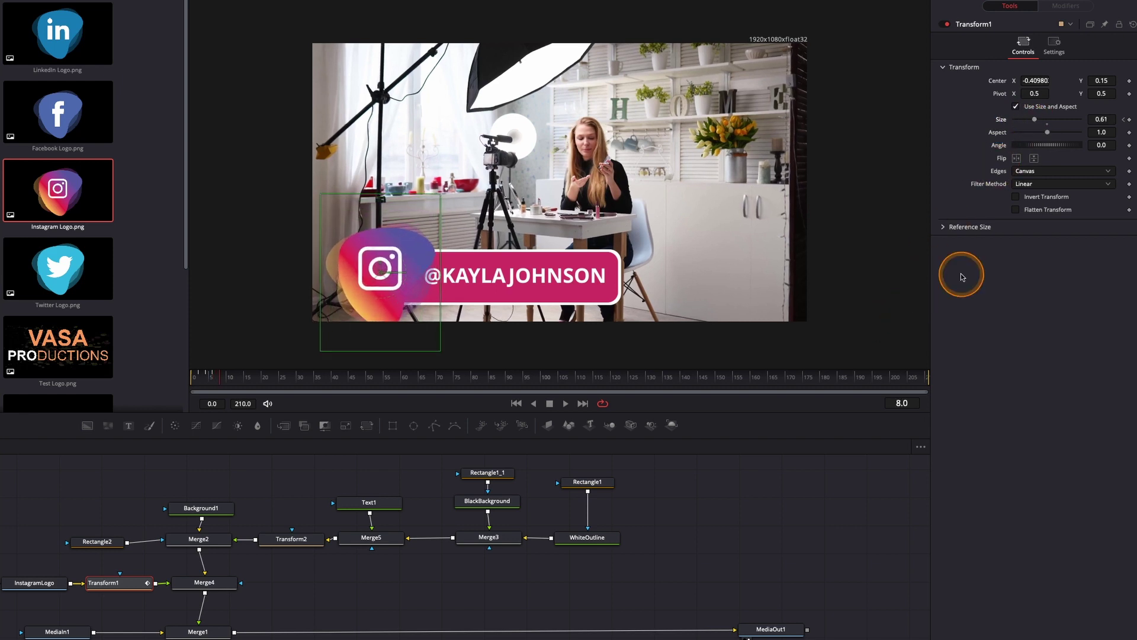
{"action": "left_click_drag", "start_coordinate": [1035, 121], "coordinate": [1031, 127]}
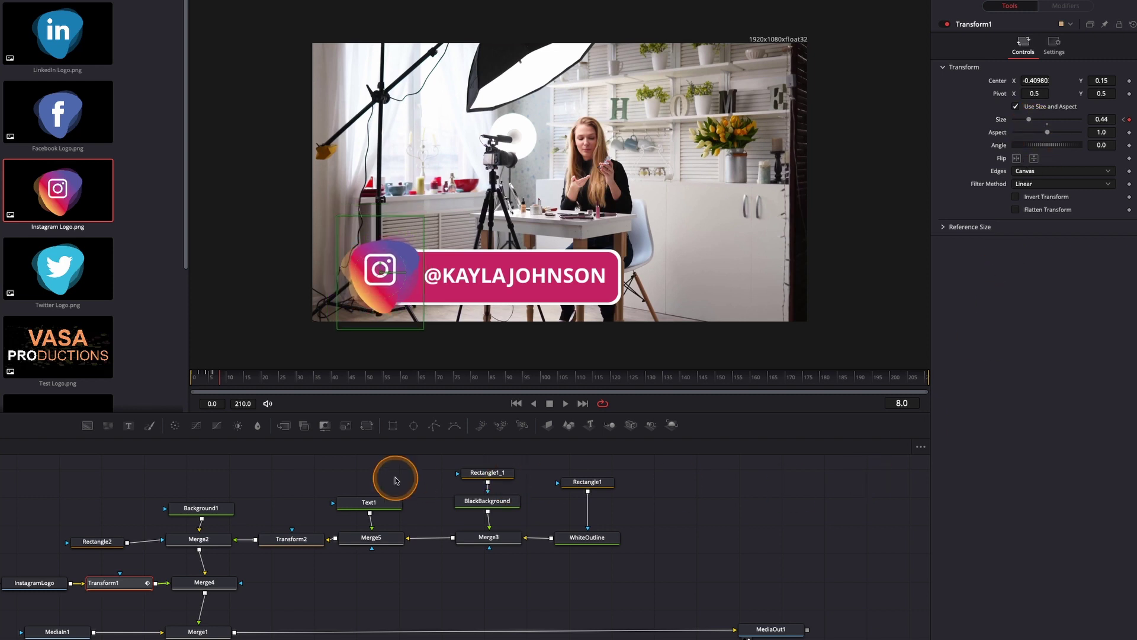
{"action": "left_click", "coordinate": [230, 382]}
{"action": "key", "text": "space"}
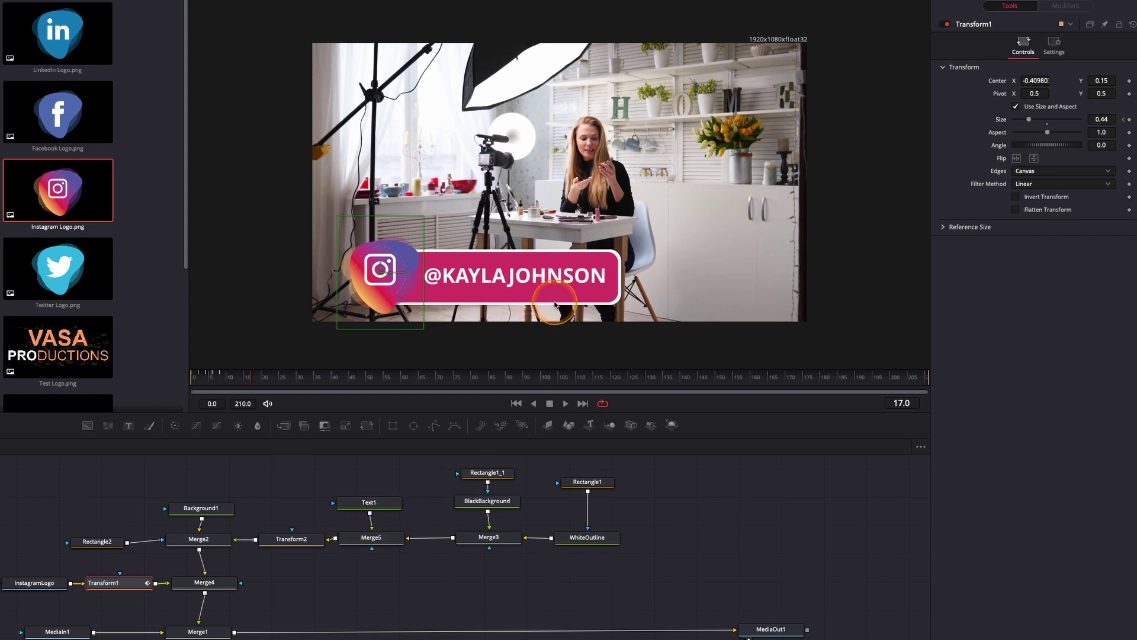
Keyframe Transform2's Center at X 0.374417 on frame 32 and X -0.10258 on frame 8, behind the logo
{"action": "left_click", "coordinate": [232, 384]}
{"action": "left_click_drag", "start_coordinate": [232, 385], "coordinate": [216, 383]}
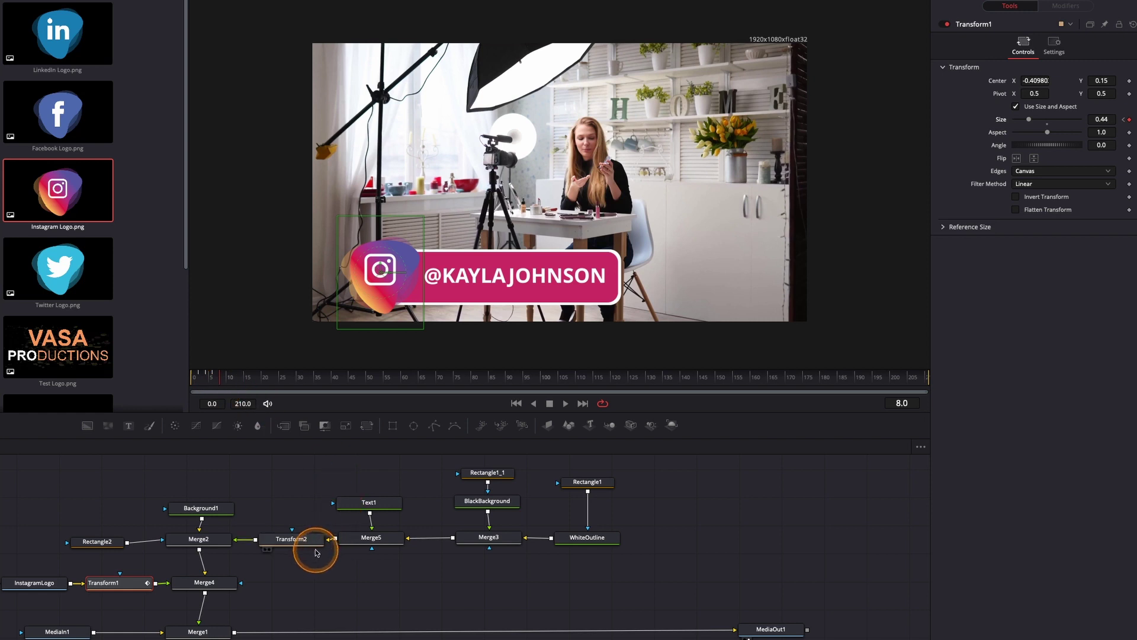
{"action": "left_click", "coordinate": [295, 539]}
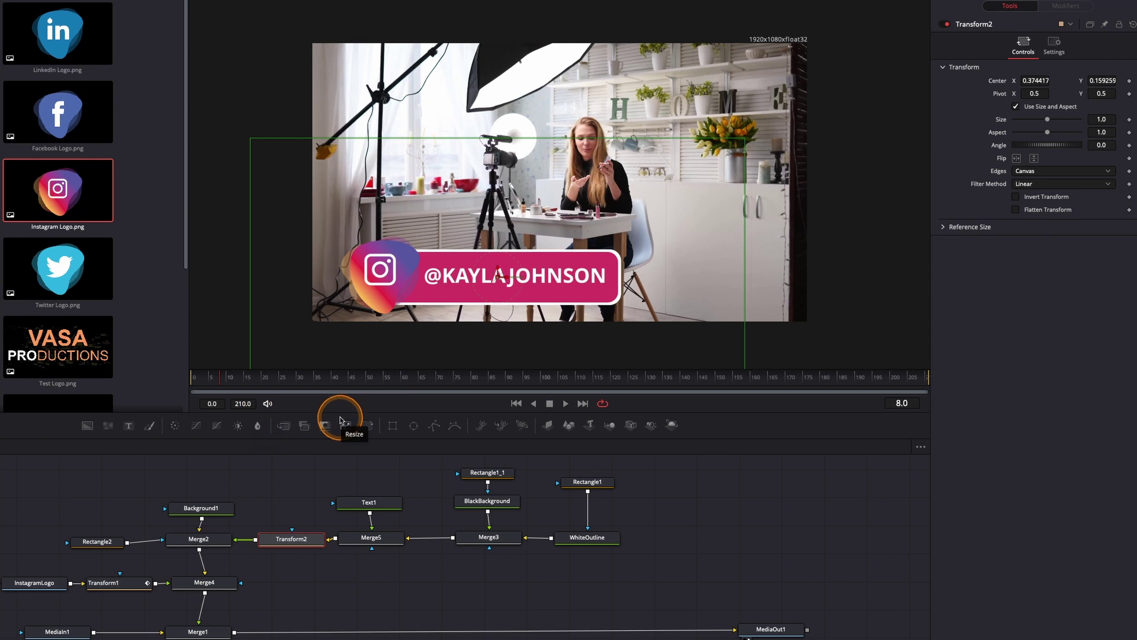
{"action": "left_click_drag", "start_coordinate": [299, 377], "coordinate": [306, 384]}
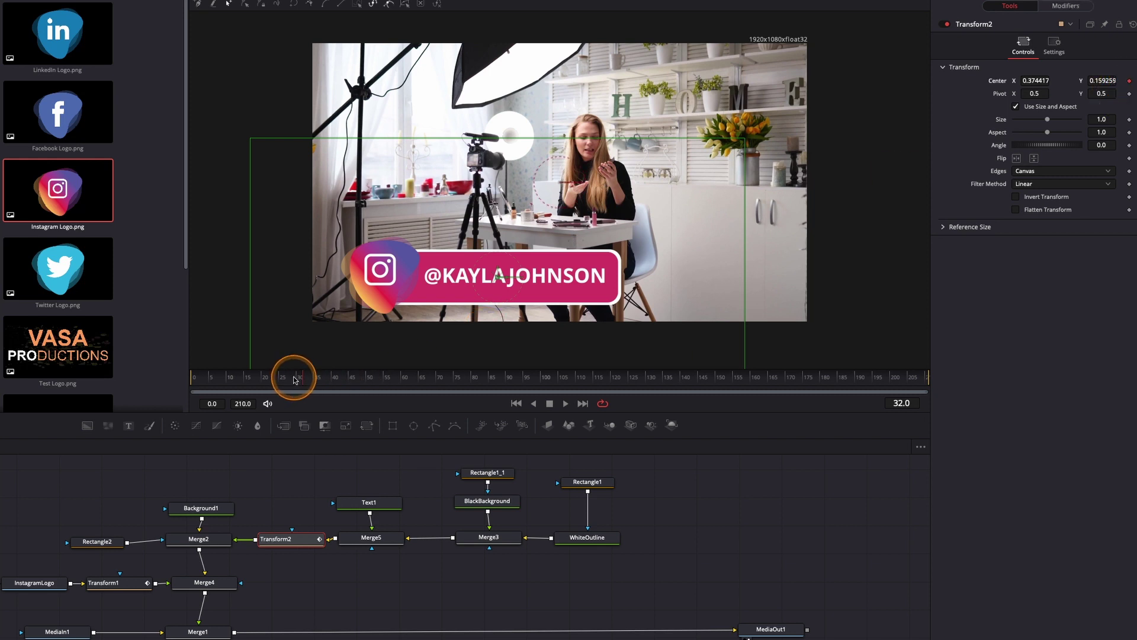
{"action": "left_click_drag", "start_coordinate": [302, 379], "coordinate": [220, 384]}
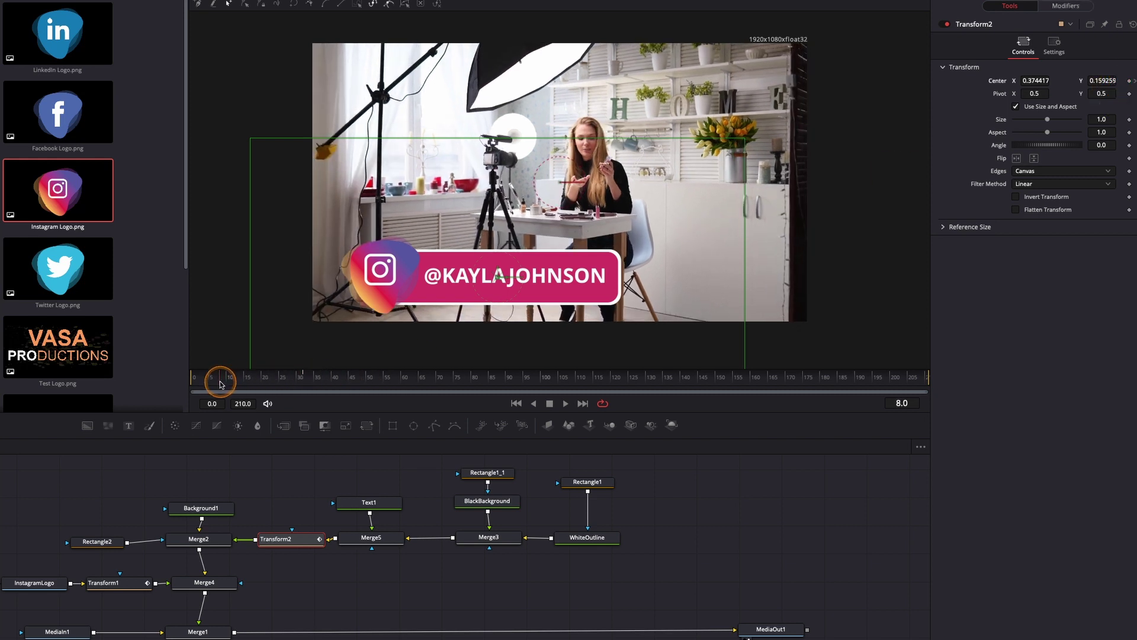
{"action": "left_click_drag", "start_coordinate": [1035, 81], "coordinate": [790, 80]}
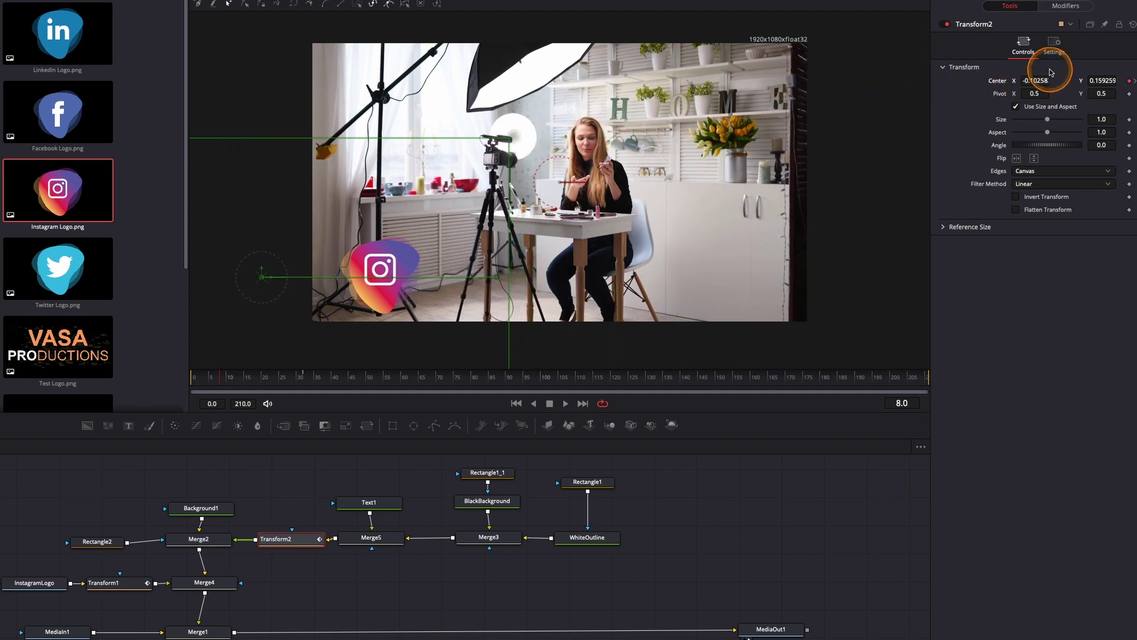
Enable Motion Blur on Transform2 and smooth its position keyframes into a sharp ease-out curve
{"action": "left_click", "coordinate": [1054, 44]}
{"action": "left_click", "coordinate": [1041, 177]}
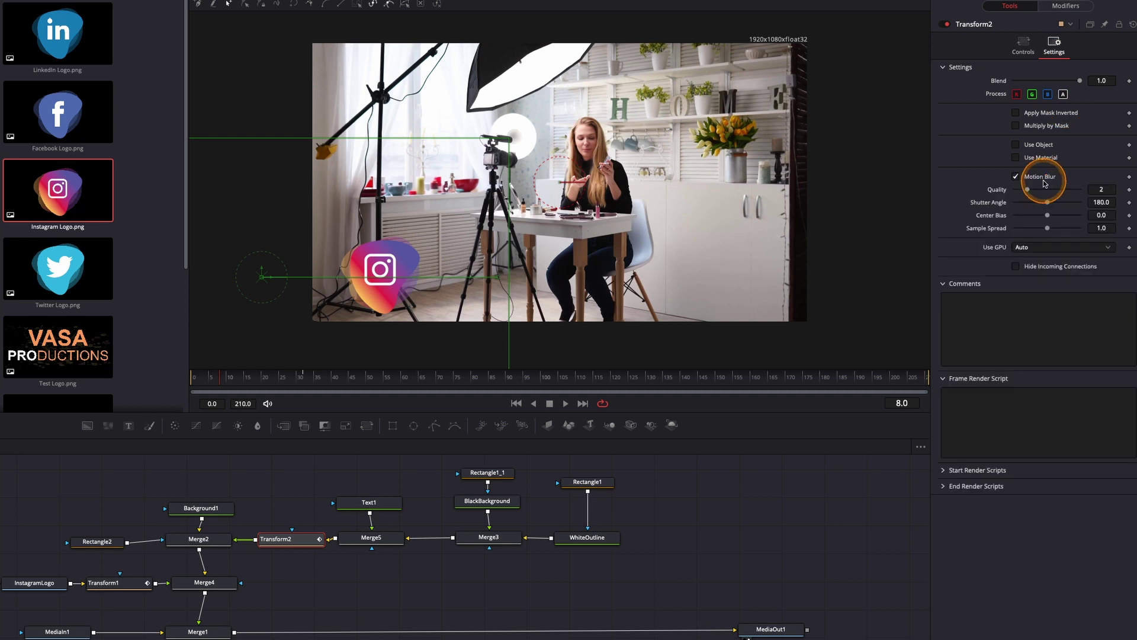
{"action": "key", "text": "shift+F8"}
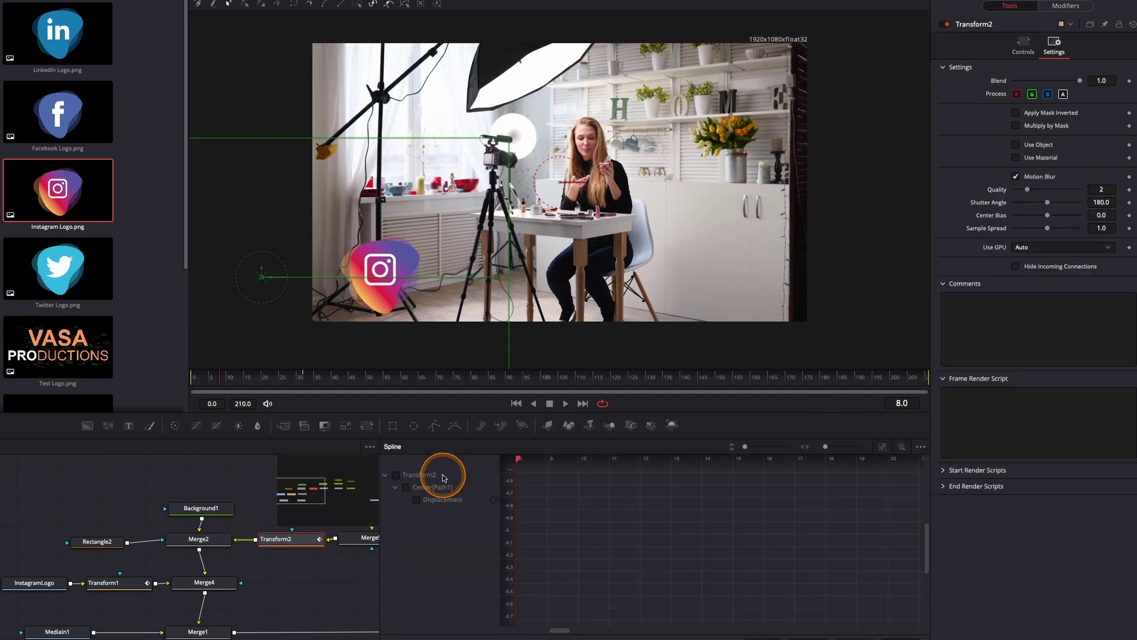
{"action": "left_click", "coordinate": [882, 446]}
{"action": "left_click_drag", "start_coordinate": [534, 475], "coordinate": [901, 639]}
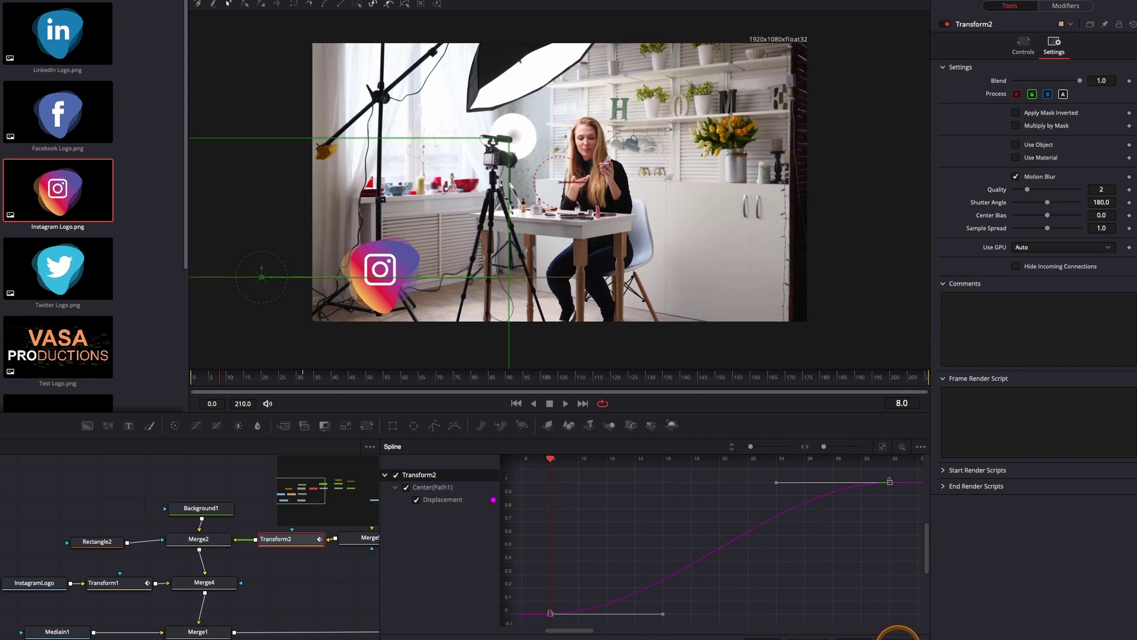
{"action": "key", "text": "s"}
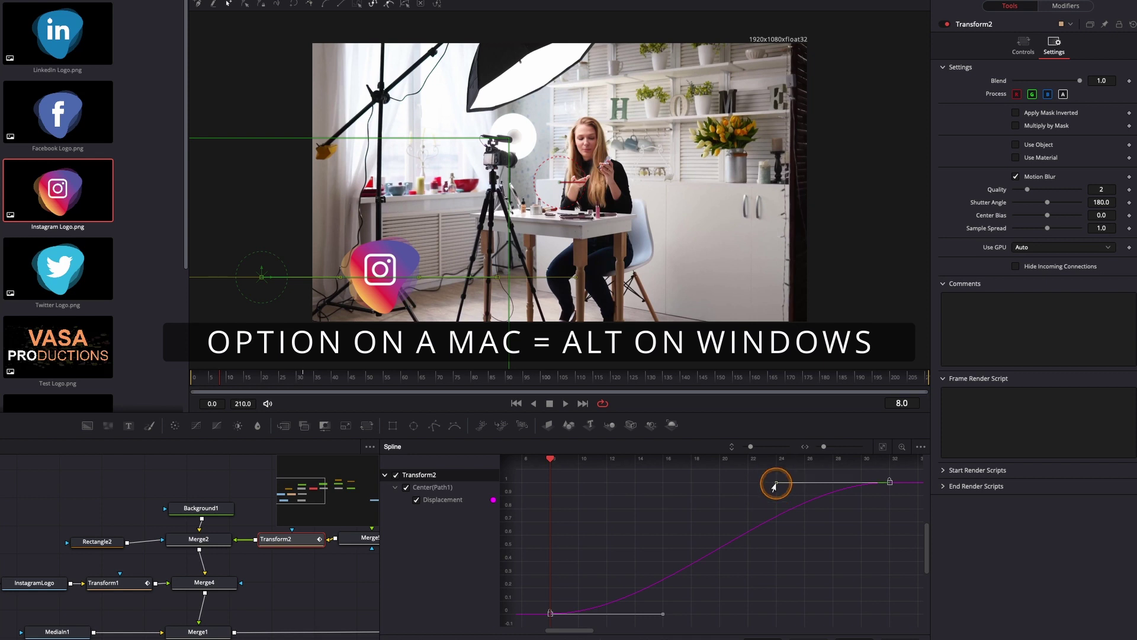
{"action": "left_click_drag", "start_coordinate": [768, 487], "coordinate": [562, 490]}
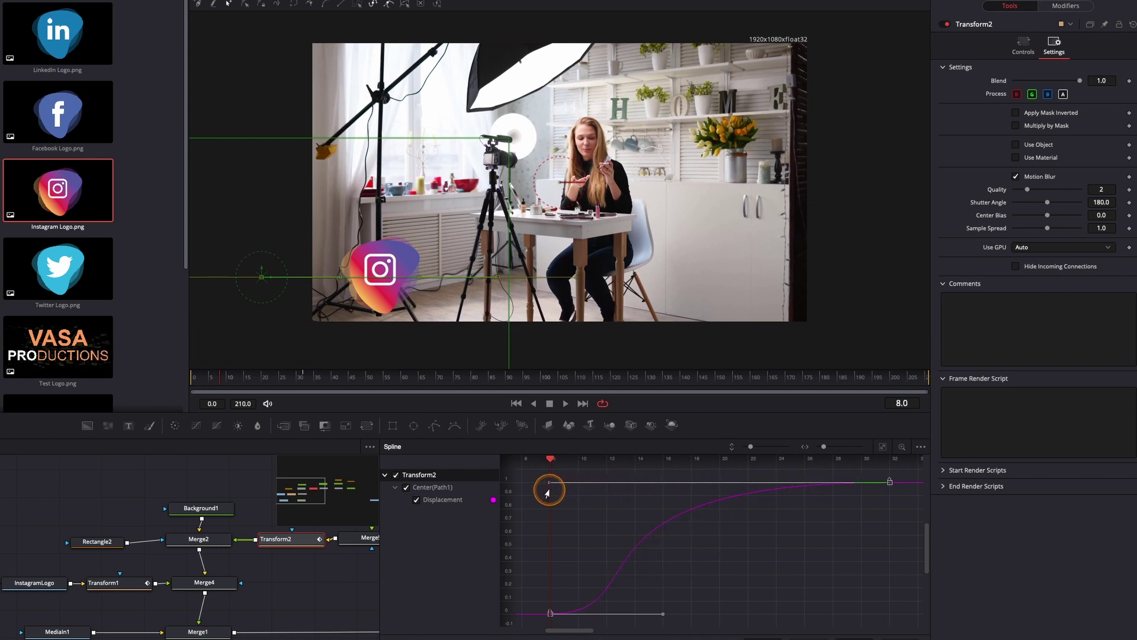
Preview the name bar's eased slide-out from the start of the animation
{"action": "key", "text": "space"}
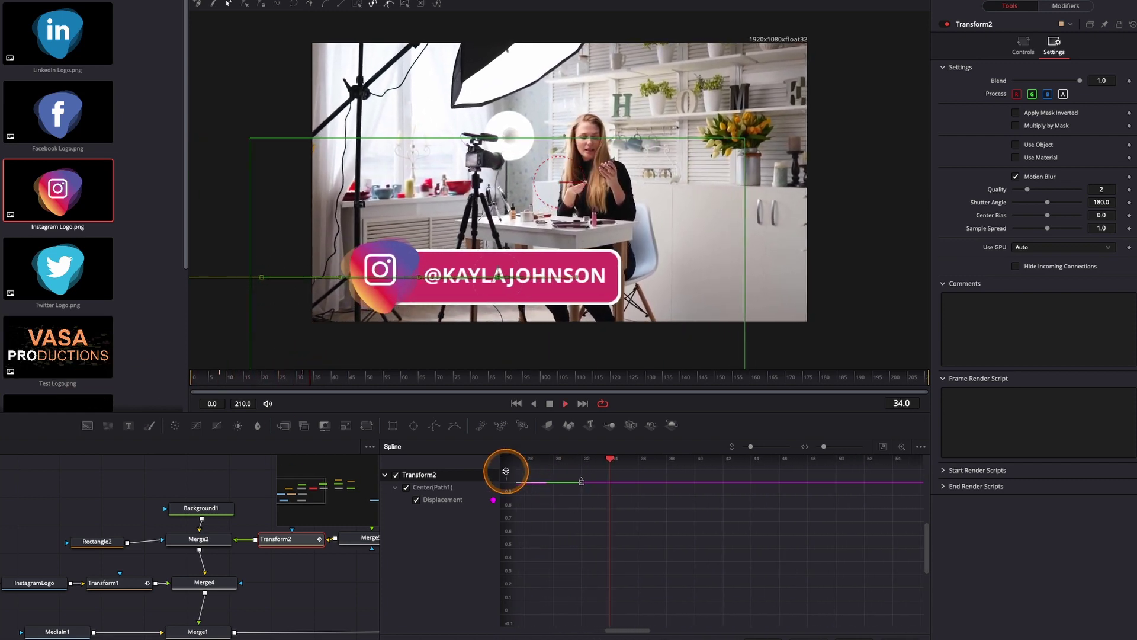
{"action": "key", "text": "space"}
{"action": "left_click_drag", "start_coordinate": [359, 377], "coordinate": [170, 393]}
{"action": "key", "text": "space"}
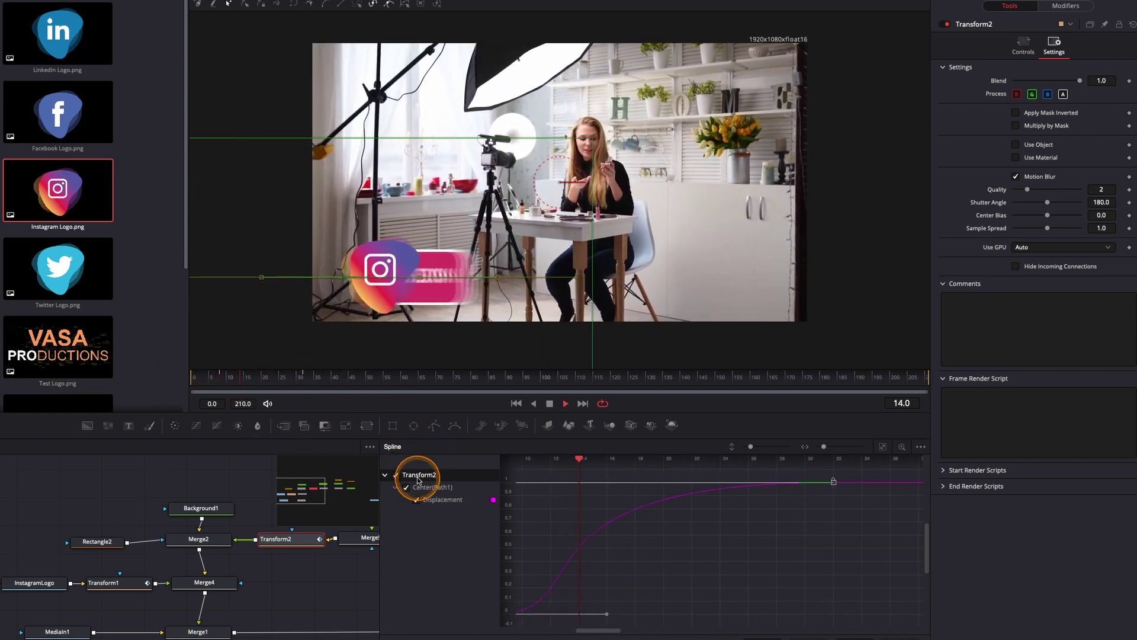
{"action": "key", "text": "space"}
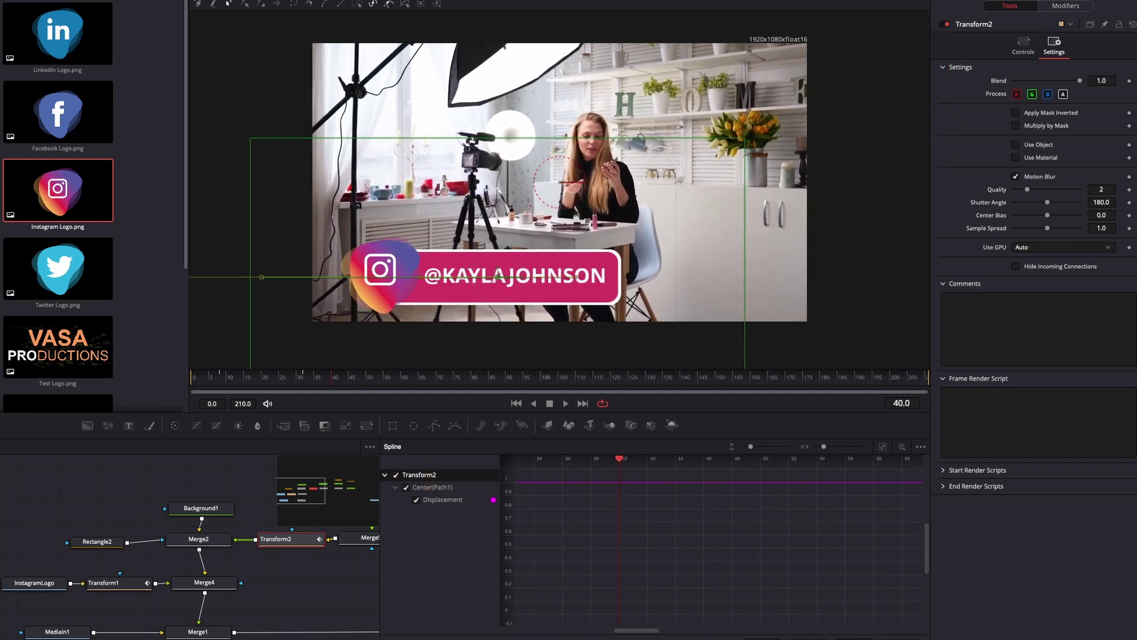
{"action": "left_click", "coordinate": [847, 0]}
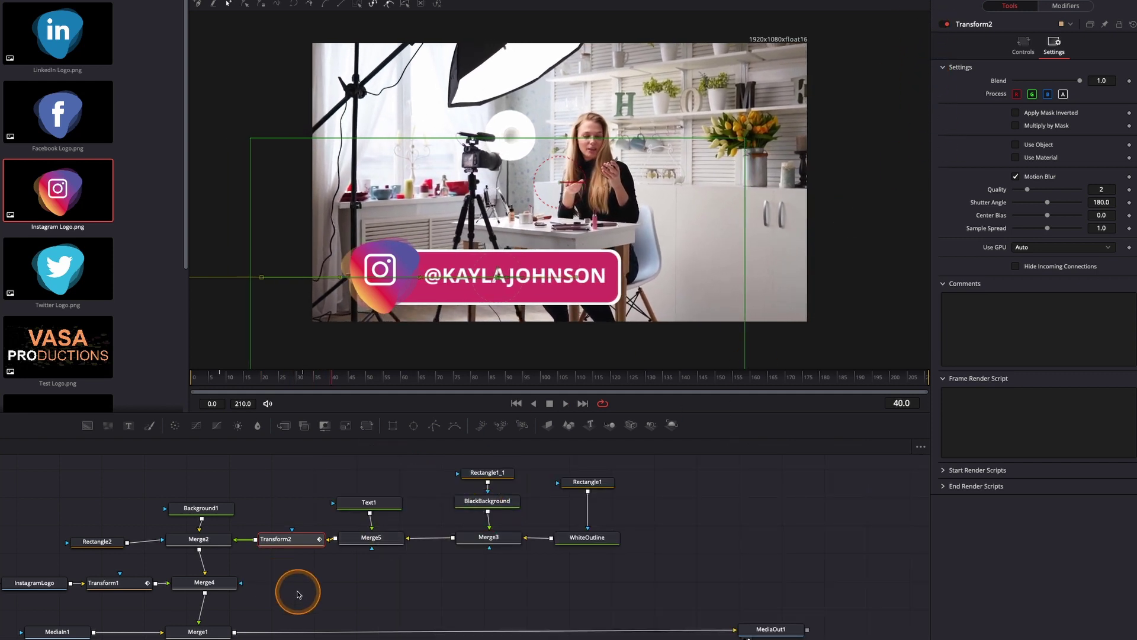
Flatten all of Transform1's Size keyframes in the Spline editor and zoom the curve to fit
{"action": "left_click", "coordinate": [130, 586]}
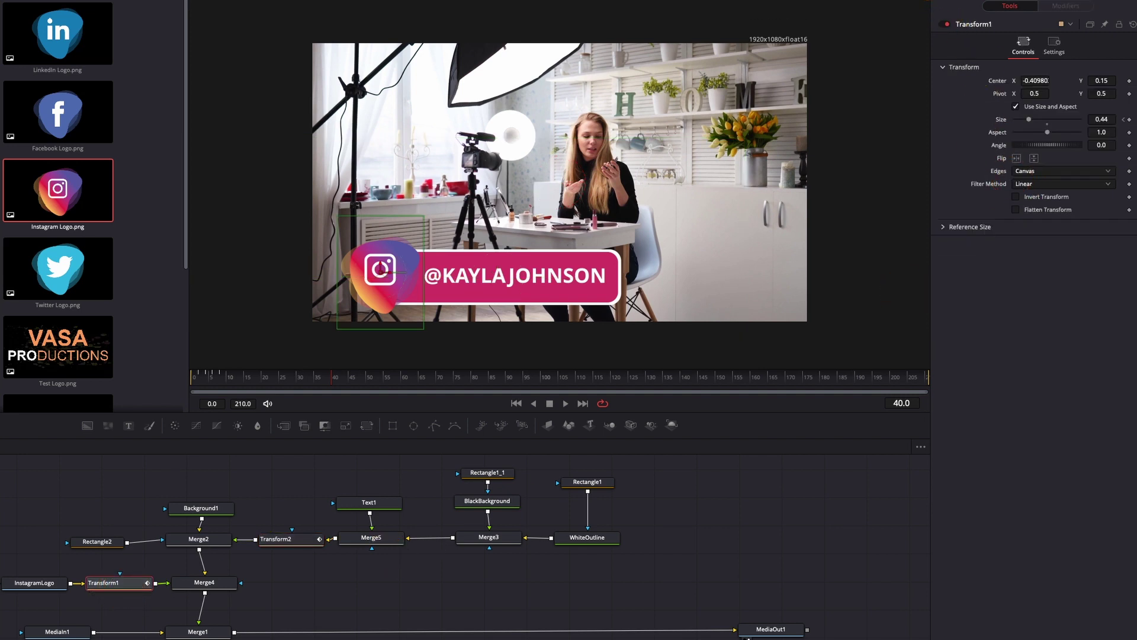
{"action": "key", "text": "F8"}
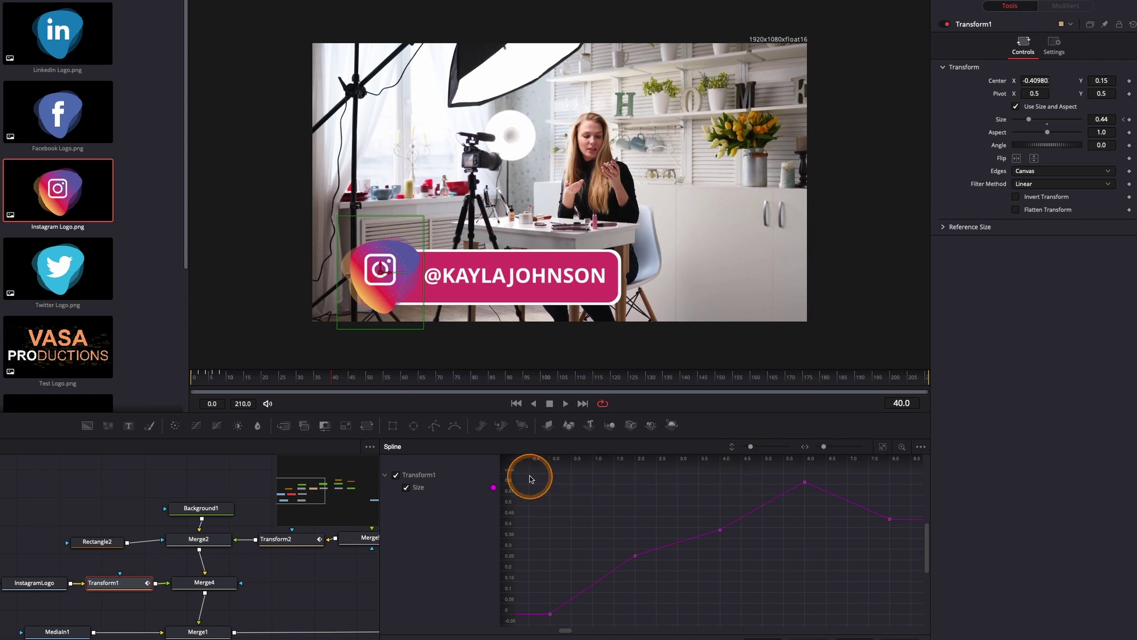
{"action": "left_click_drag", "start_coordinate": [529, 475], "coordinate": [904, 628]}
{"action": "key", "text": "f"}
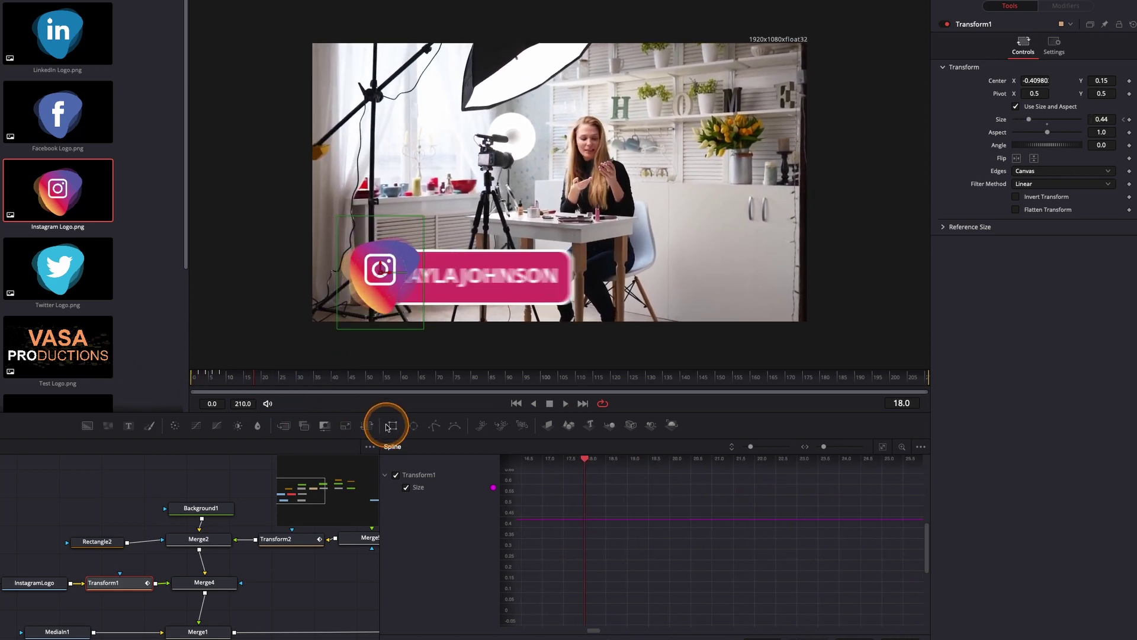
{"action": "left_click", "coordinate": [882, 447]}
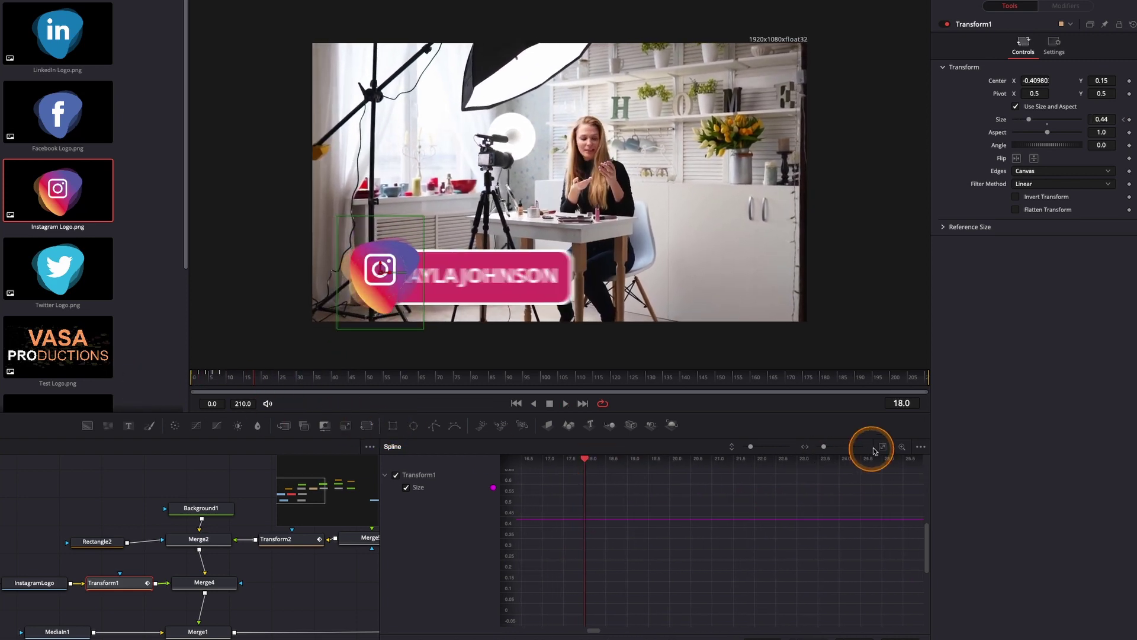
{"action": "left_click", "coordinate": [662, 582]}
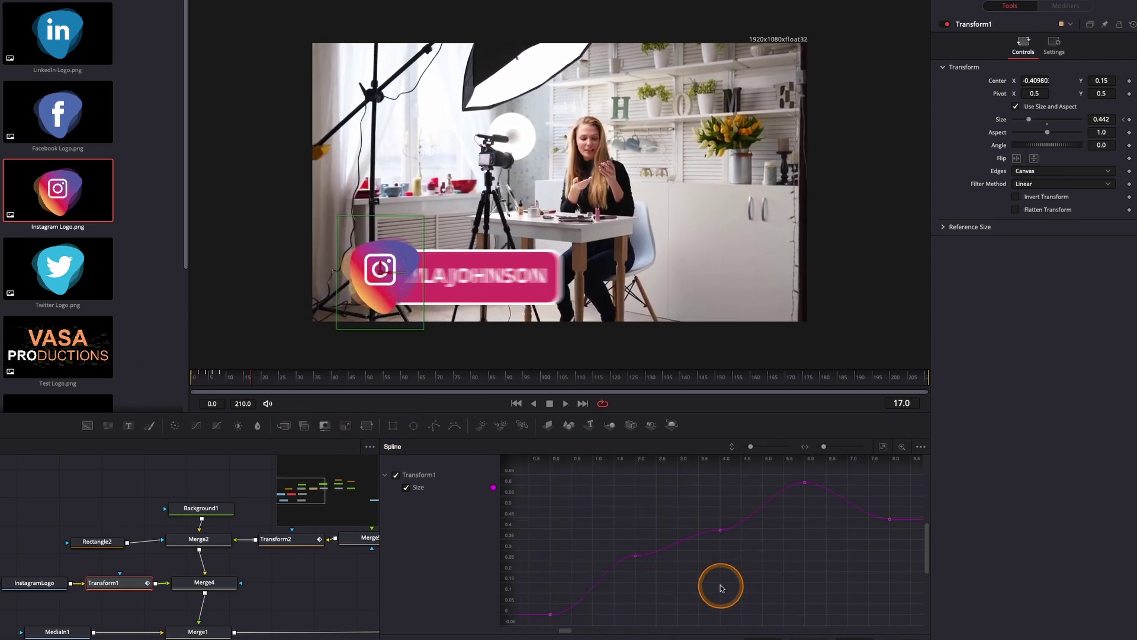
Check Motion Blur in Transform1's Settings and play the logo's pop-in
{"action": "left_click", "coordinate": [1054, 45]}
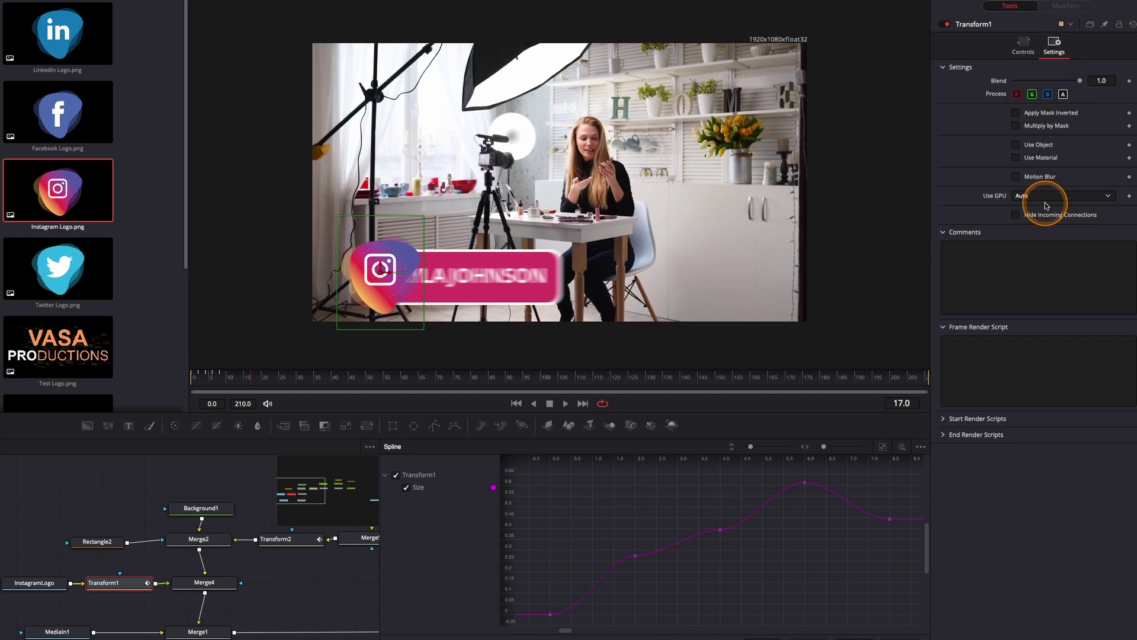
{"action": "left_click", "coordinate": [1027, 179]}
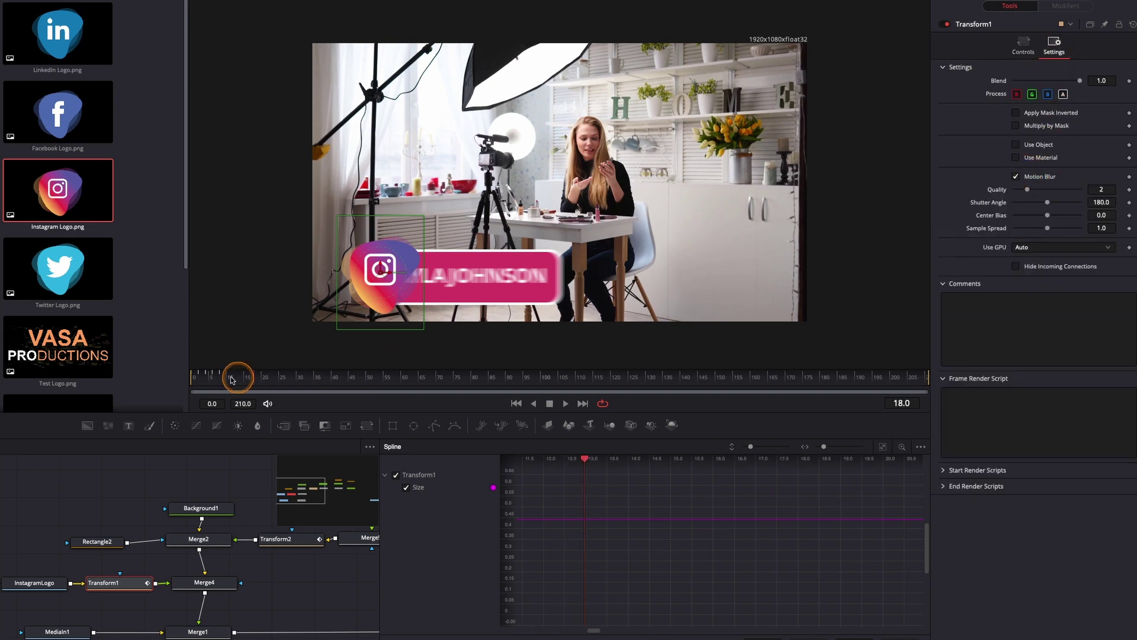
{"action": "left_click", "coordinate": [234, 375]}
{"action": "key", "text": "space"}
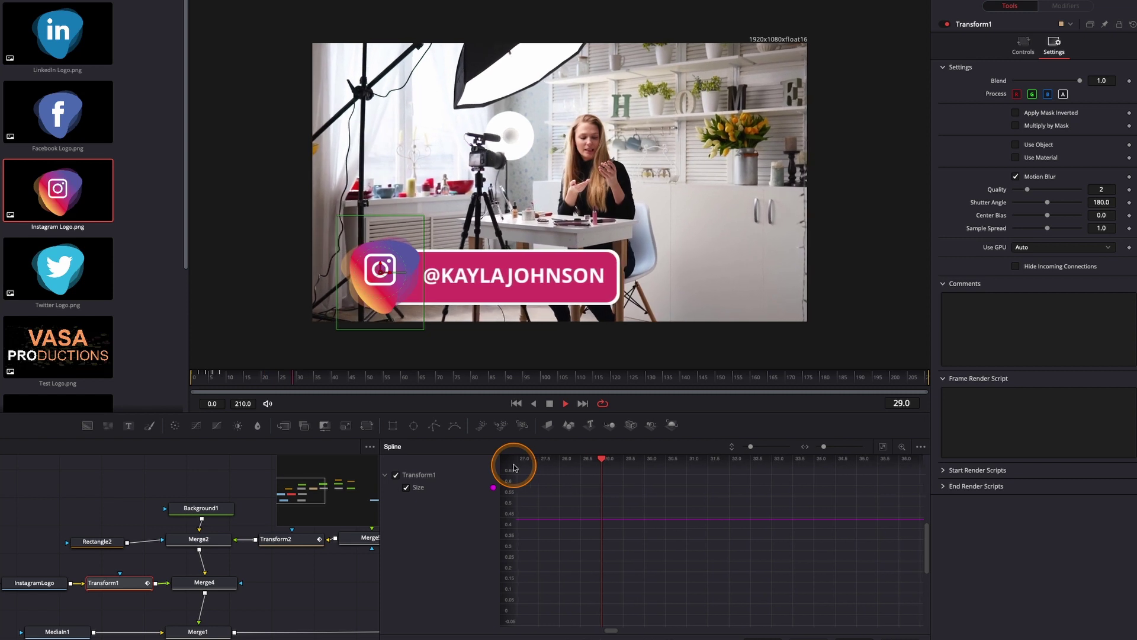
{"action": "key", "text": "space"}
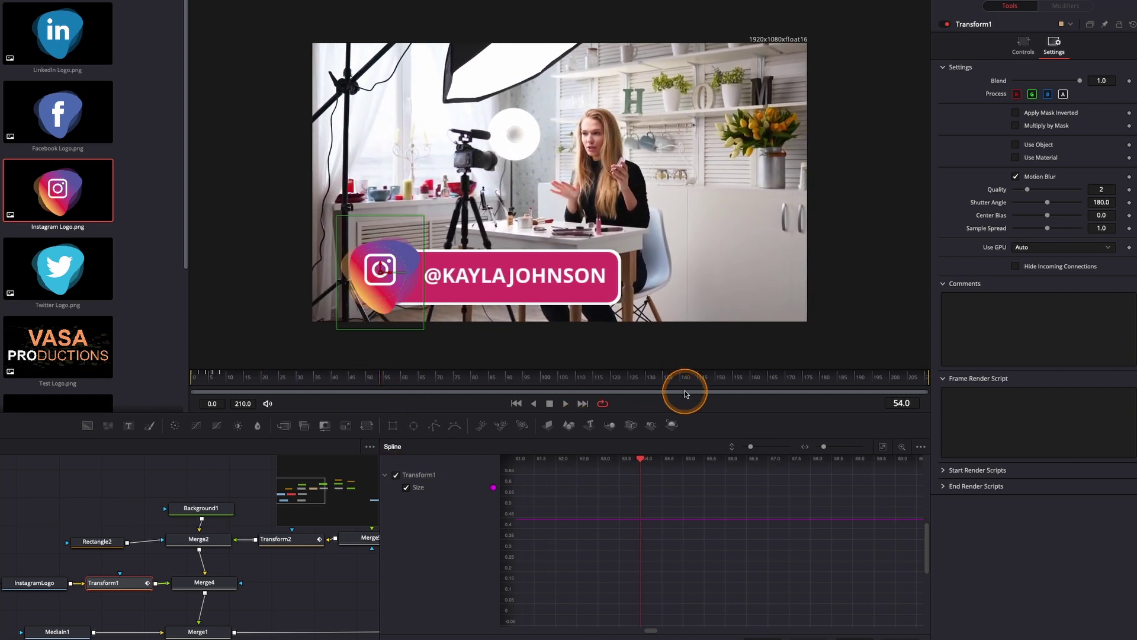
Turn on High Quality and Motion Blur viewer rendering, then play the lower third from frame 0
{"action": "right_click", "coordinate": [753, 403]}
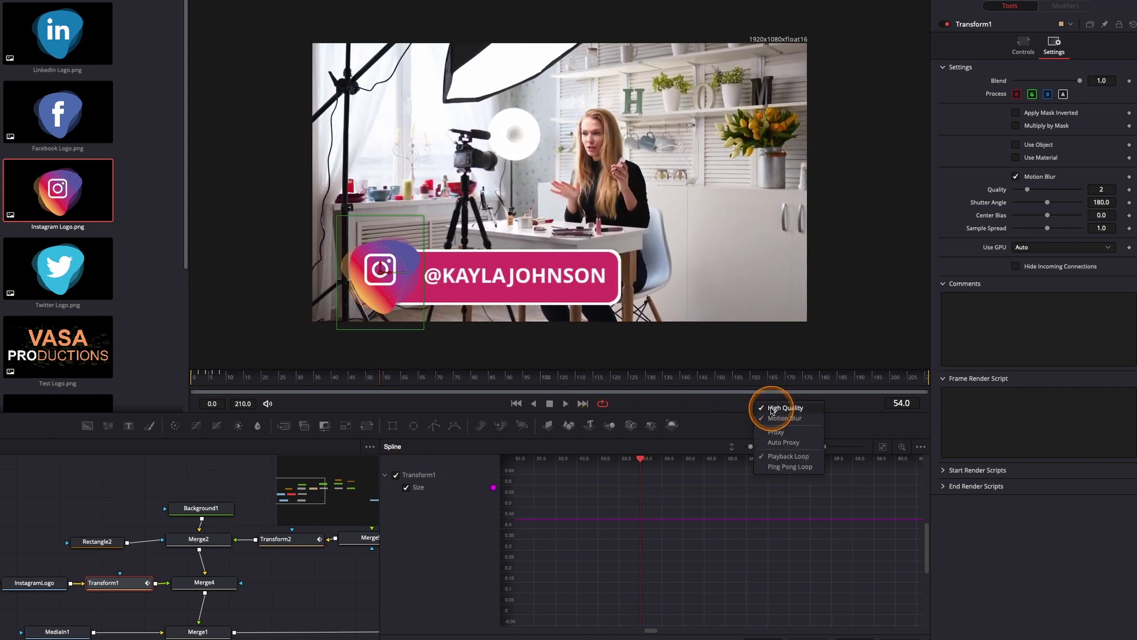
{"action": "left_click", "coordinate": [772, 408]}
{"action": "right_click", "coordinate": [770, 406]}
{"action": "left_click", "coordinate": [776, 418]}
{"action": "left_click", "coordinate": [197, 378]}
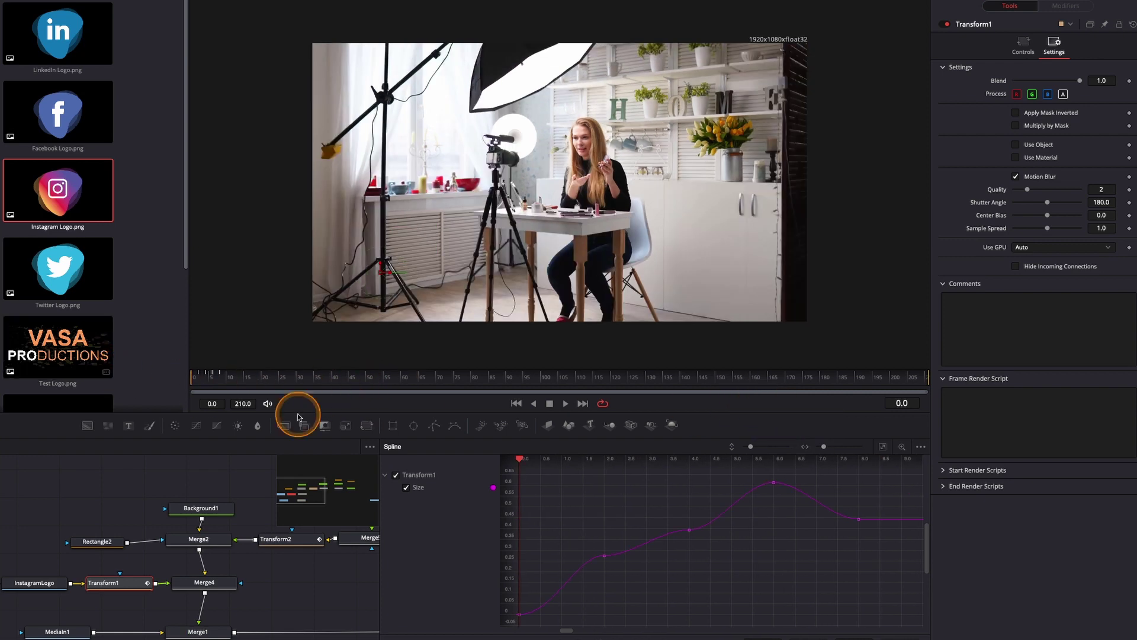
{"action": "key", "text": "space"}
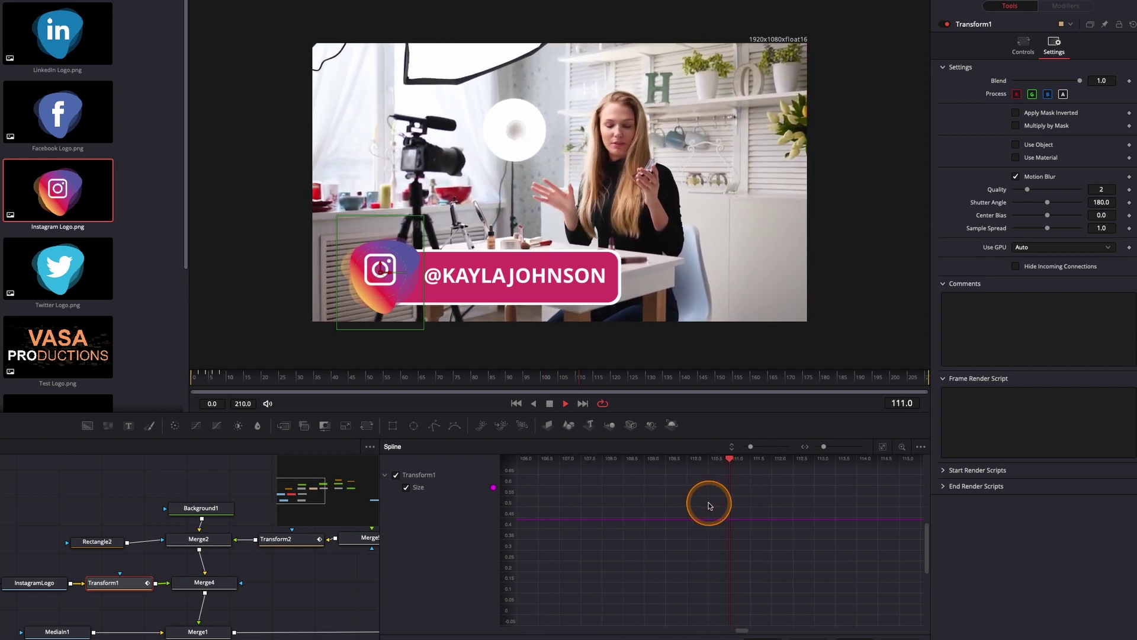
{"action": "key", "text": "space"}
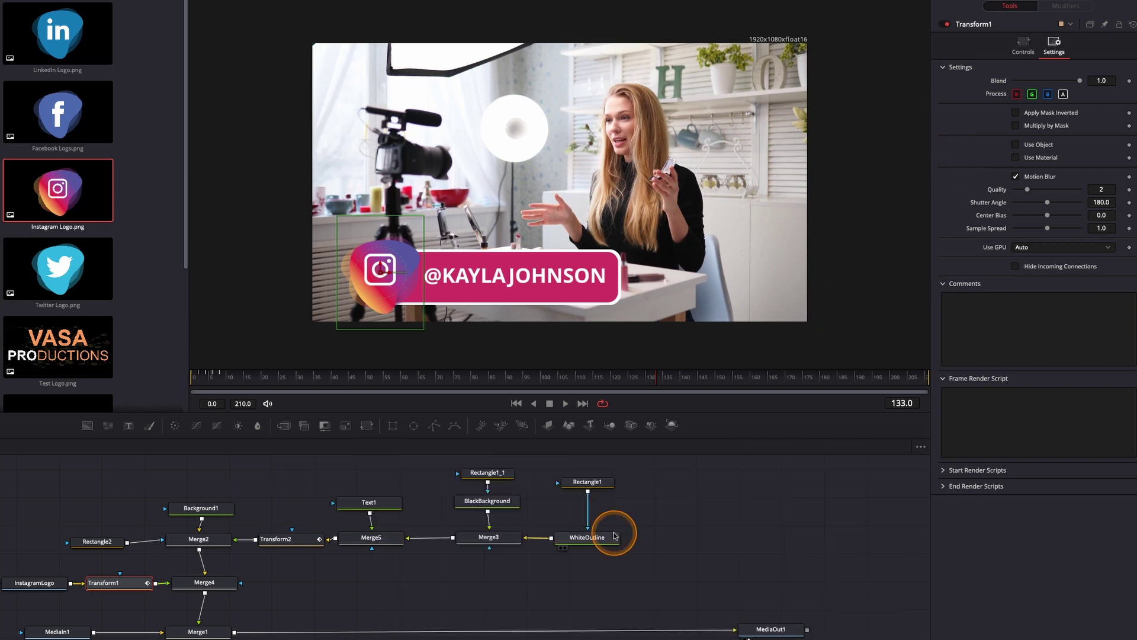
Show Transform2's Controls near frame 128, with Center at X 0.374417, Y 0.159259
{"action": "left_click", "coordinate": [298, 539]}
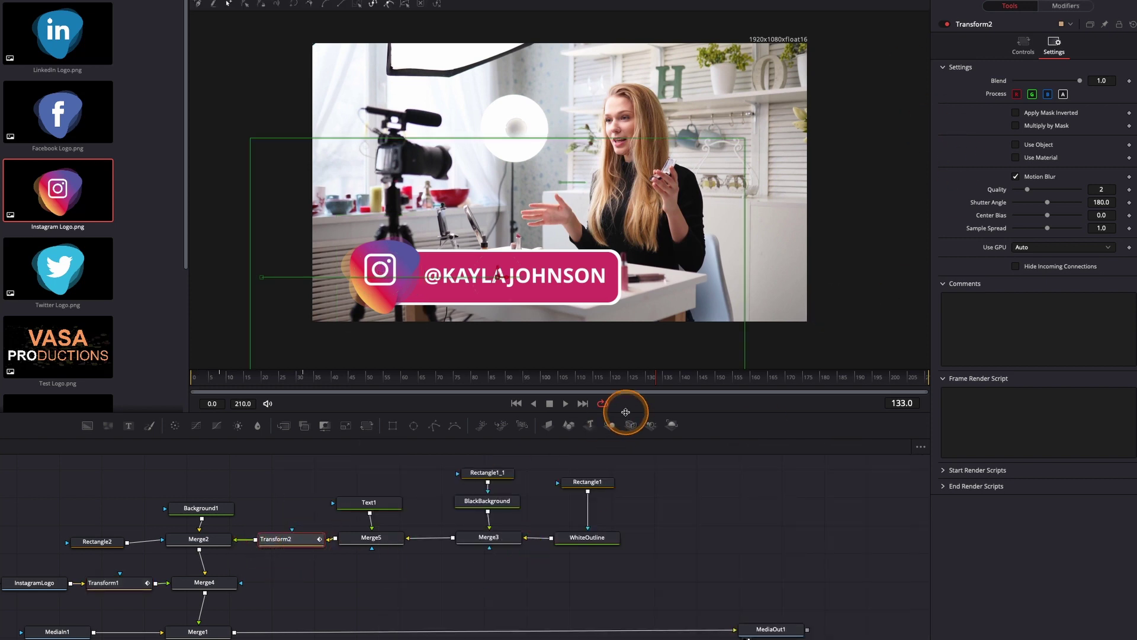
{"action": "left_click_drag", "start_coordinate": [657, 375], "coordinate": [305, 379]}
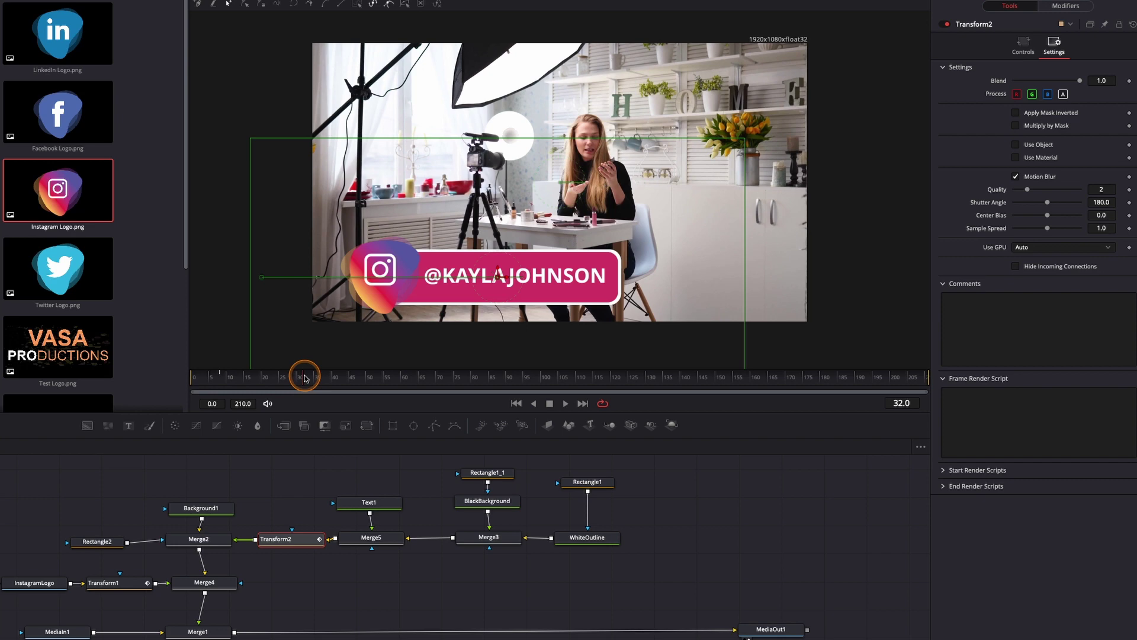
{"action": "left_click_drag", "start_coordinate": [305, 379], "coordinate": [641, 377]}
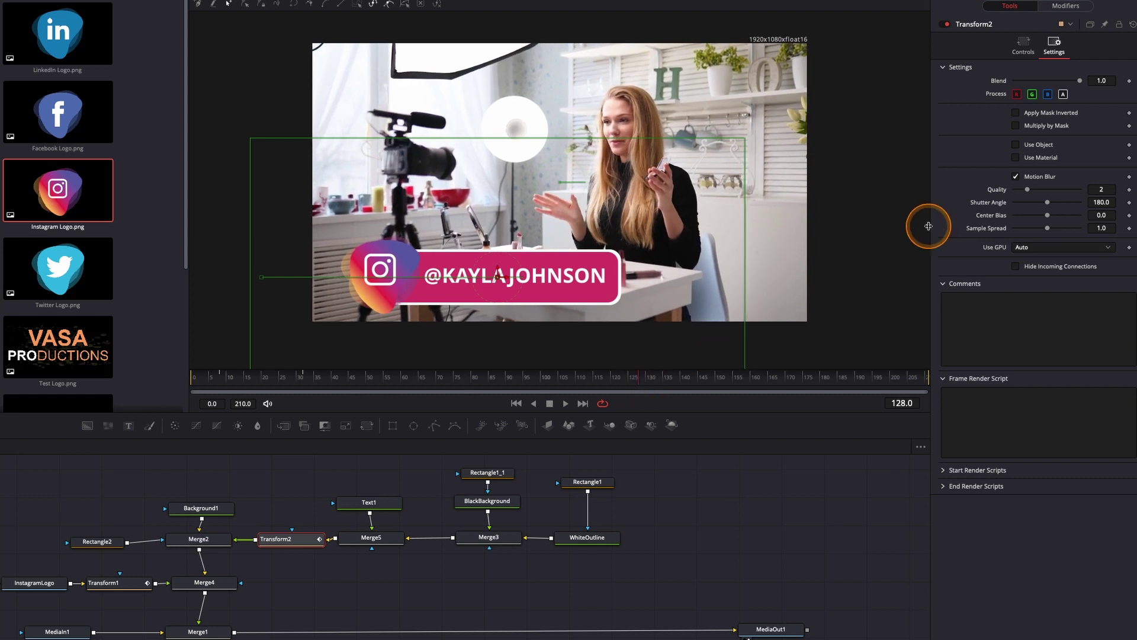
{"action": "left_click", "coordinate": [1022, 48]}
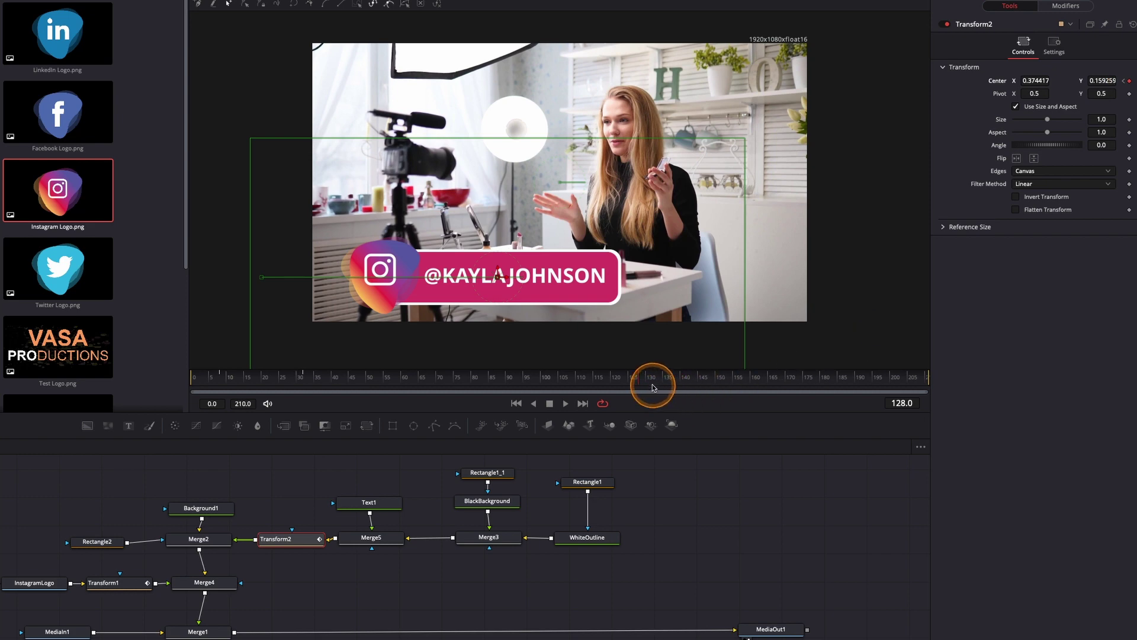
Keyframe the name bar sliding left to Center X -0.14958 at frame 152
{"action": "left_click_drag", "start_coordinate": [639, 382], "coordinate": [728, 382]}
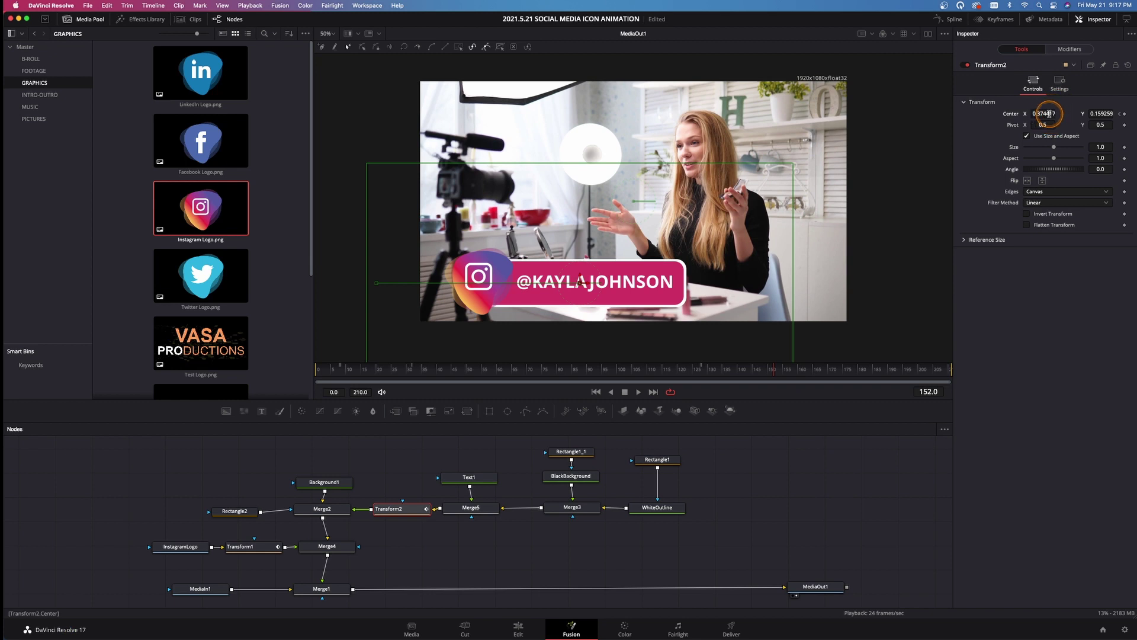
{"action": "left_click_drag", "start_coordinate": [1048, 113], "coordinate": [839, 124]}
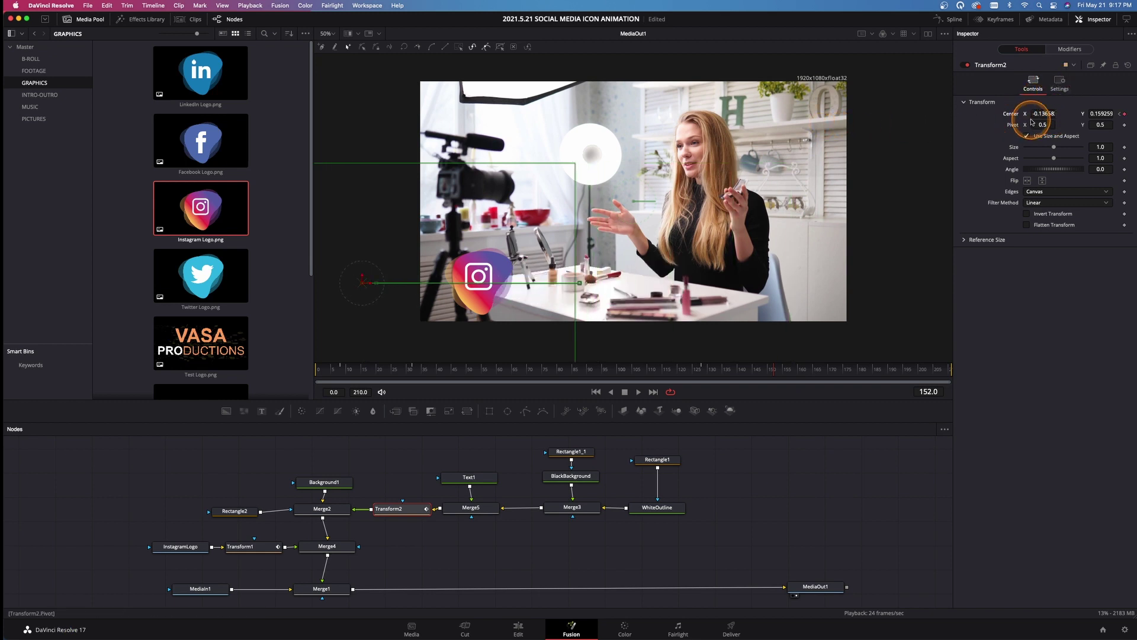
{"action": "left_click_drag", "start_coordinate": [1043, 115], "coordinate": [1033, 119]}
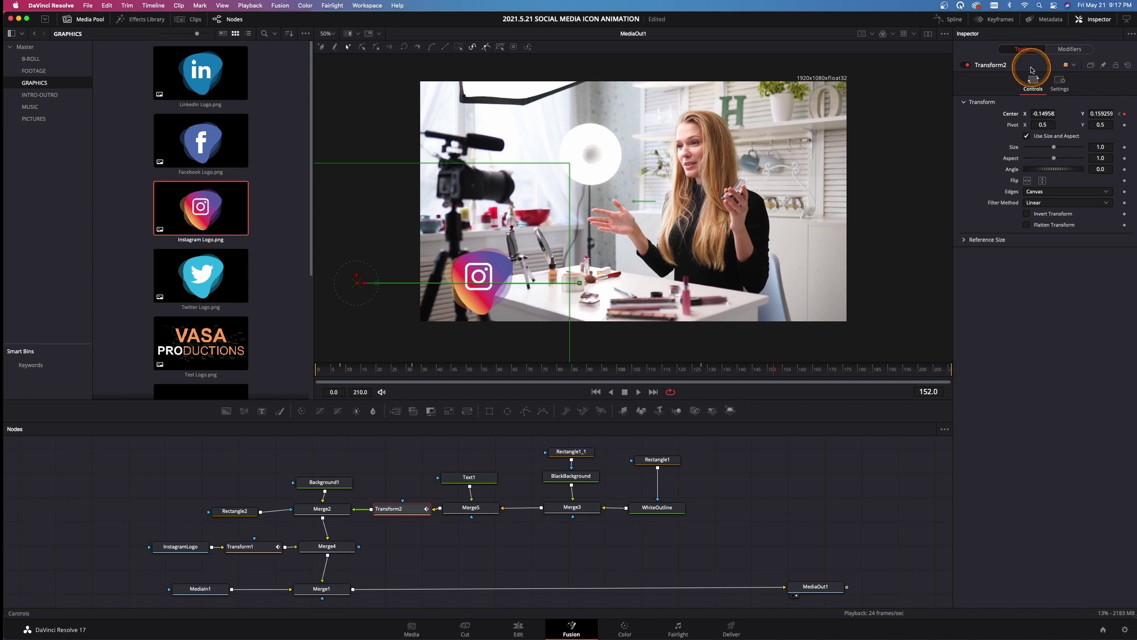
Smooth the bar's two exit keyframes into an eased curve in the Spline editor
{"action": "left_click", "coordinate": [951, 24]}
{"action": "left_click", "coordinate": [912, 429]}
{"action": "left_click_drag", "start_coordinate": [942, 541], "coordinate": [946, 541]}
{"action": "key", "text": "shift+s"}
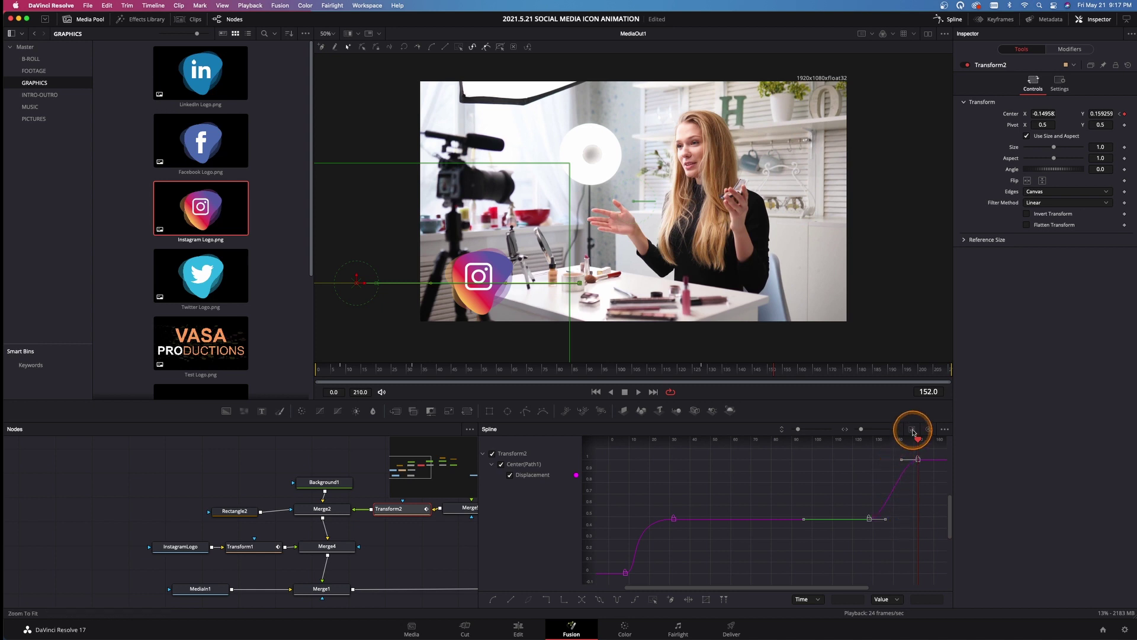
{"action": "left_click", "coordinate": [929, 430]}
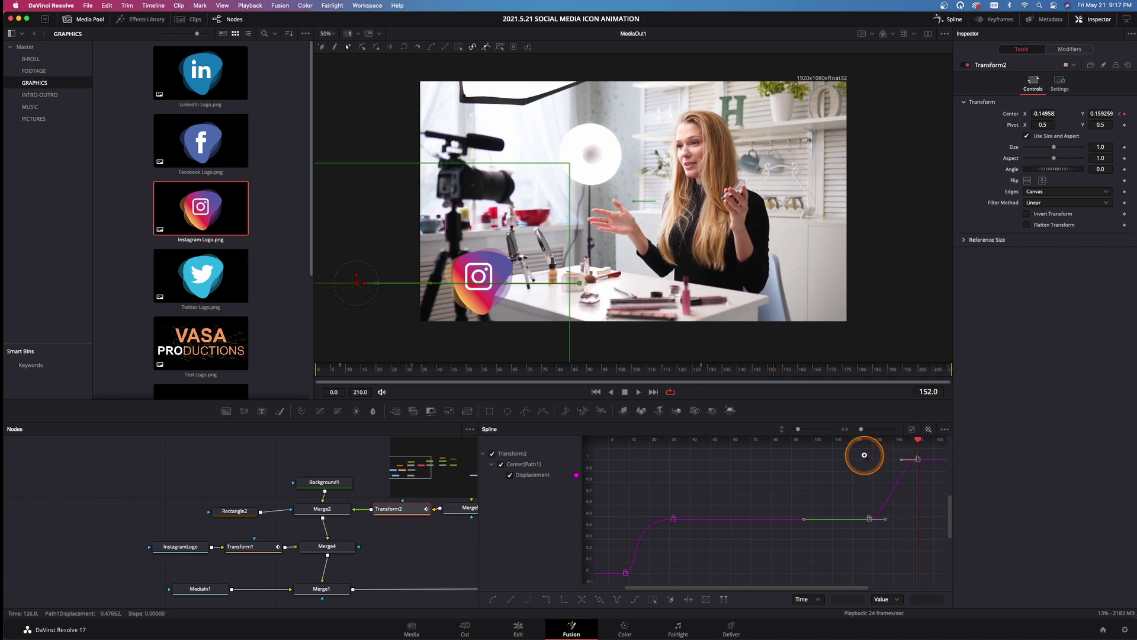
{"action": "left_click_drag", "start_coordinate": [919, 505], "coordinate": [920, 507]}
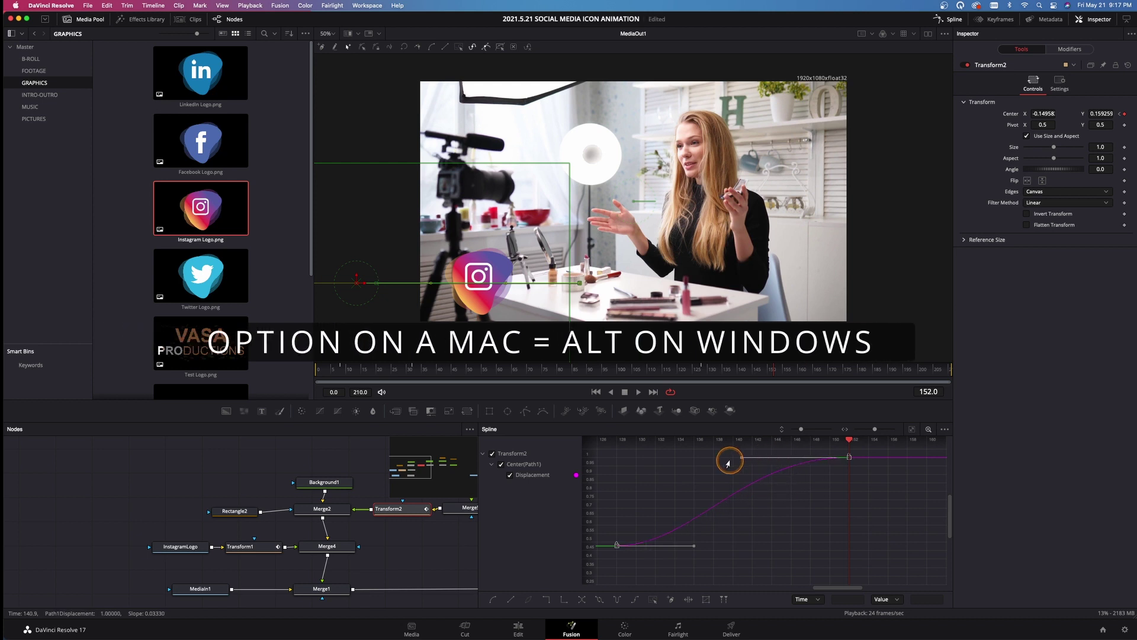
{"action": "left_click", "coordinate": [947, 19]}
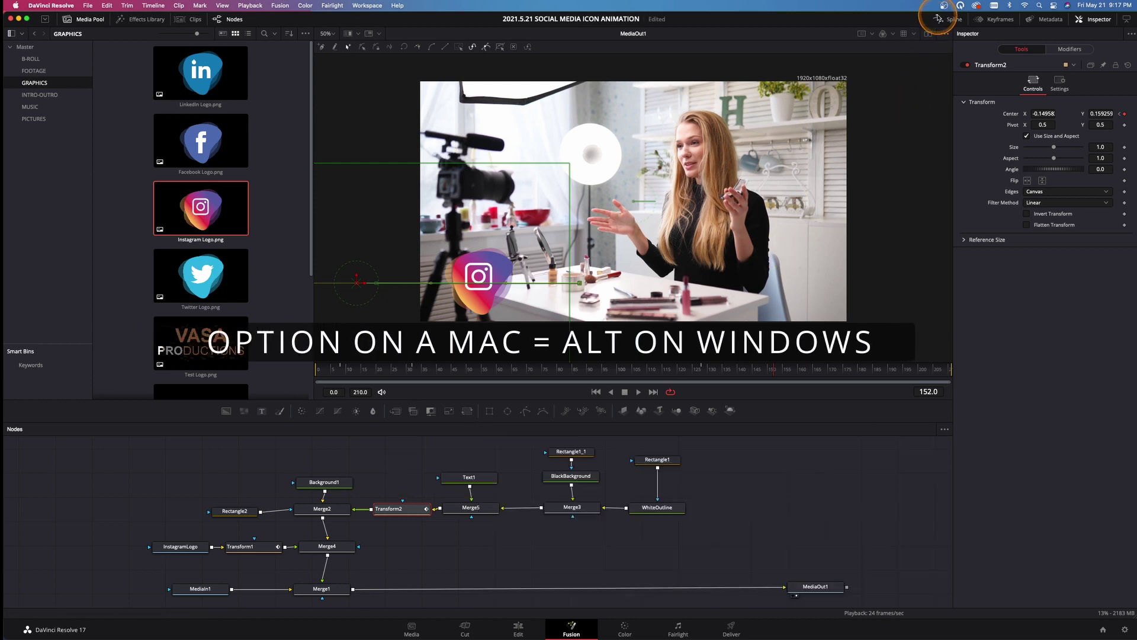
Keyframe the logo's Size swelling to 0.56, then easing back to 0.45, ahead of frame 158
{"action": "left_click", "coordinate": [248, 551]}
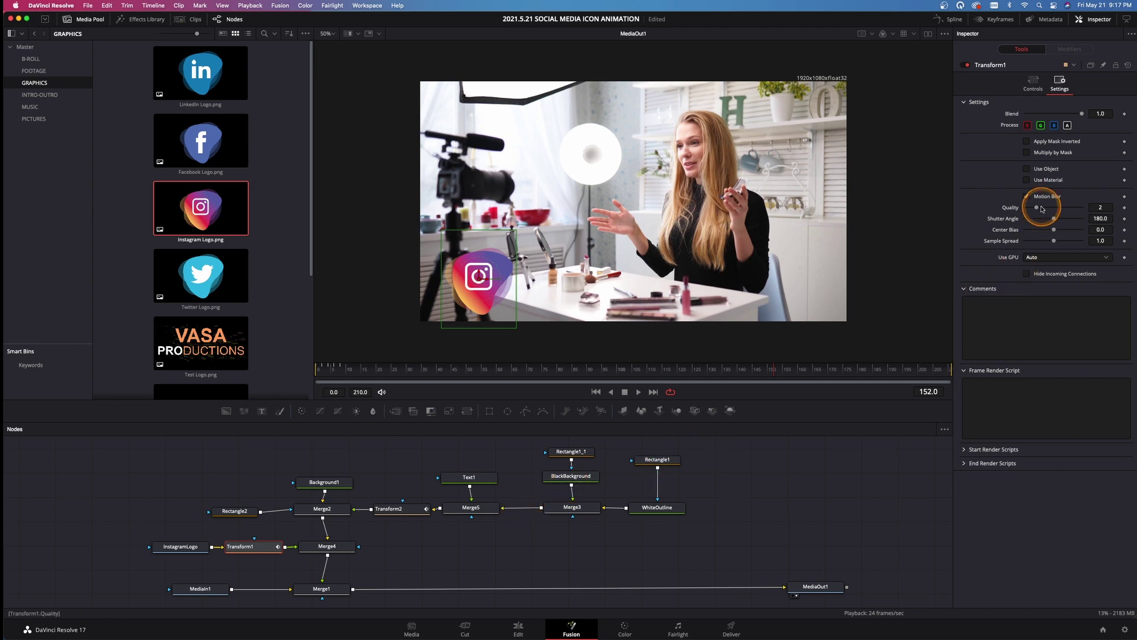
{"action": "left_click", "coordinate": [1033, 81]}
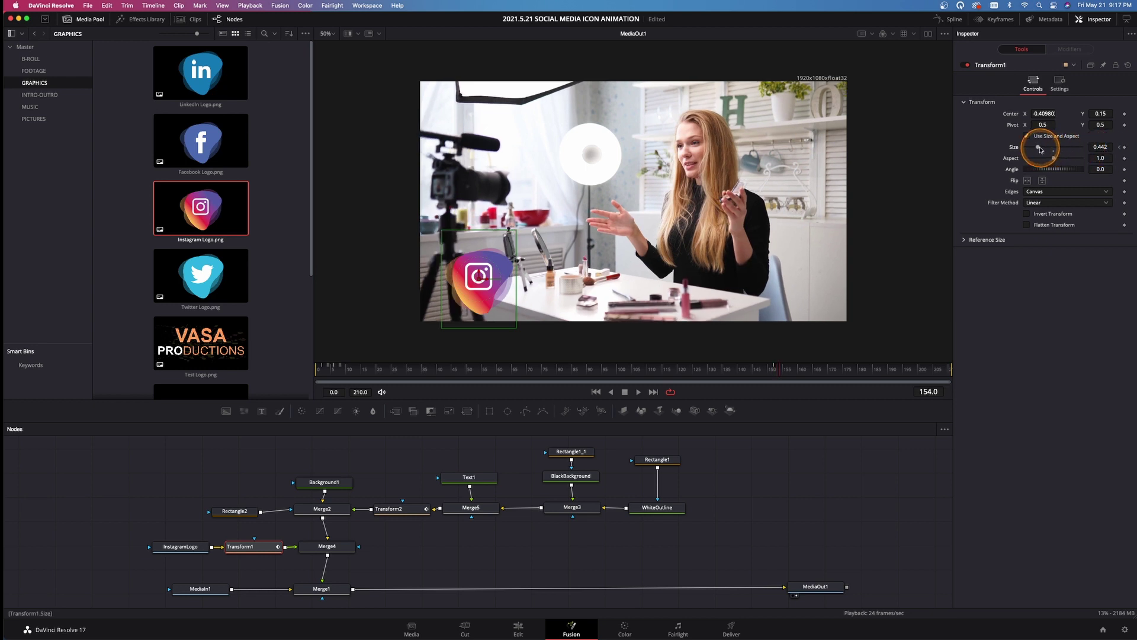
{"action": "left_click_drag", "start_coordinate": [1041, 149], "coordinate": [1045, 149]}
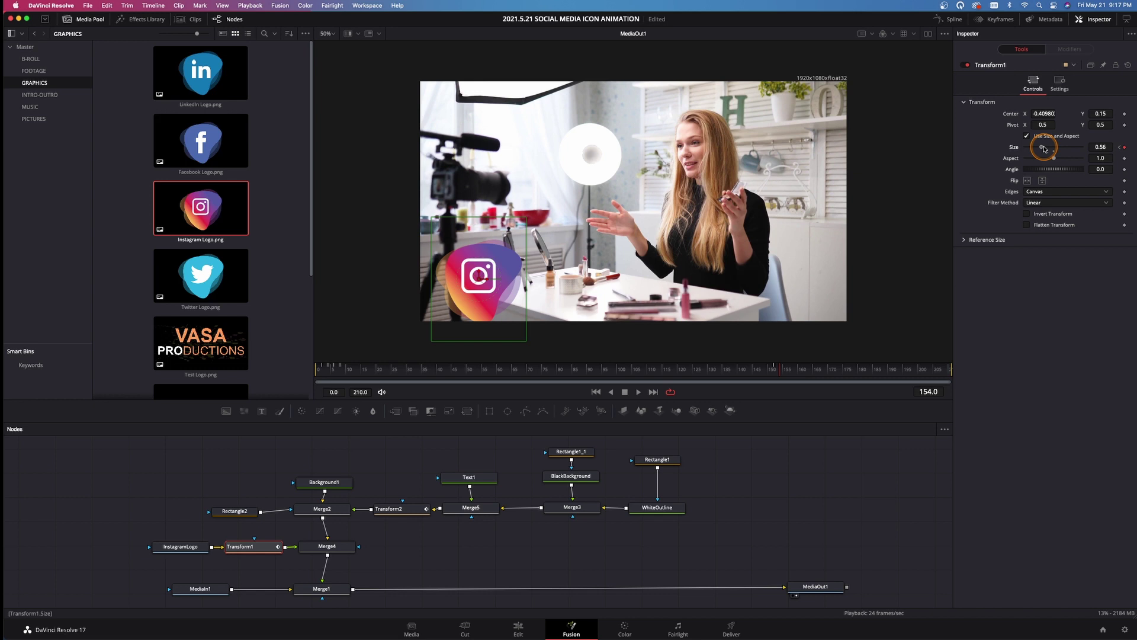
{"action": "left_click_drag", "start_coordinate": [1041, 148], "coordinate": [1013, 152]}
{"action": "key", "text": "Right"}
{"action": "key", "text": "Right"}
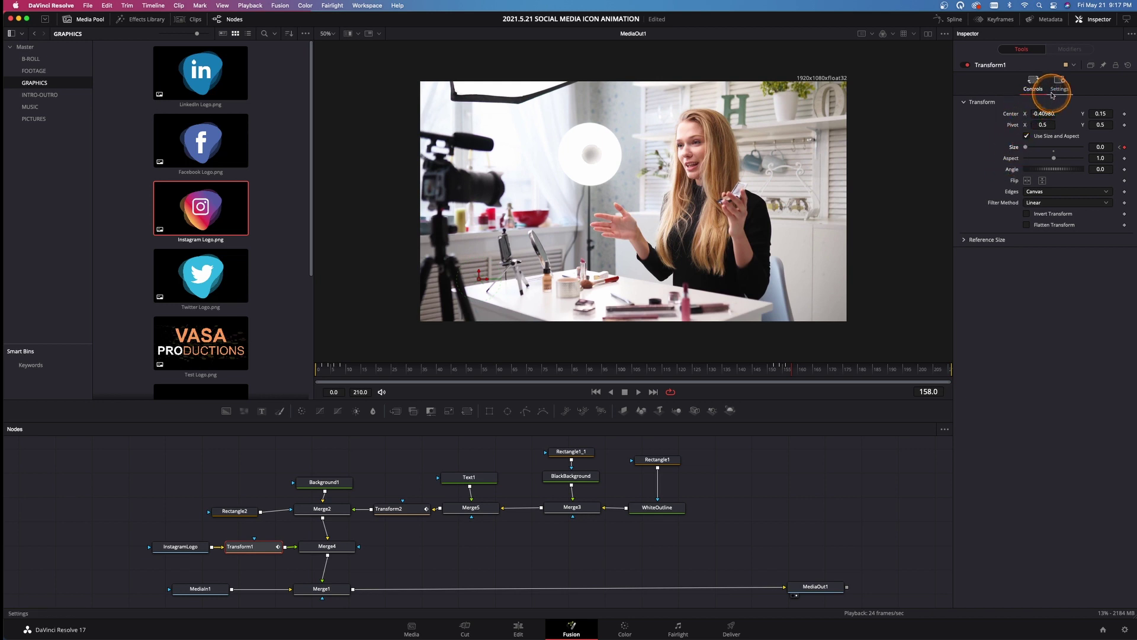
Review the logo's size curve, play the lower third, then play Fusion Clip 1 on the Edit page
{"action": "left_click", "coordinate": [949, 19]}
{"action": "left_click_drag", "start_coordinate": [829, 485], "coordinate": [923, 553]}
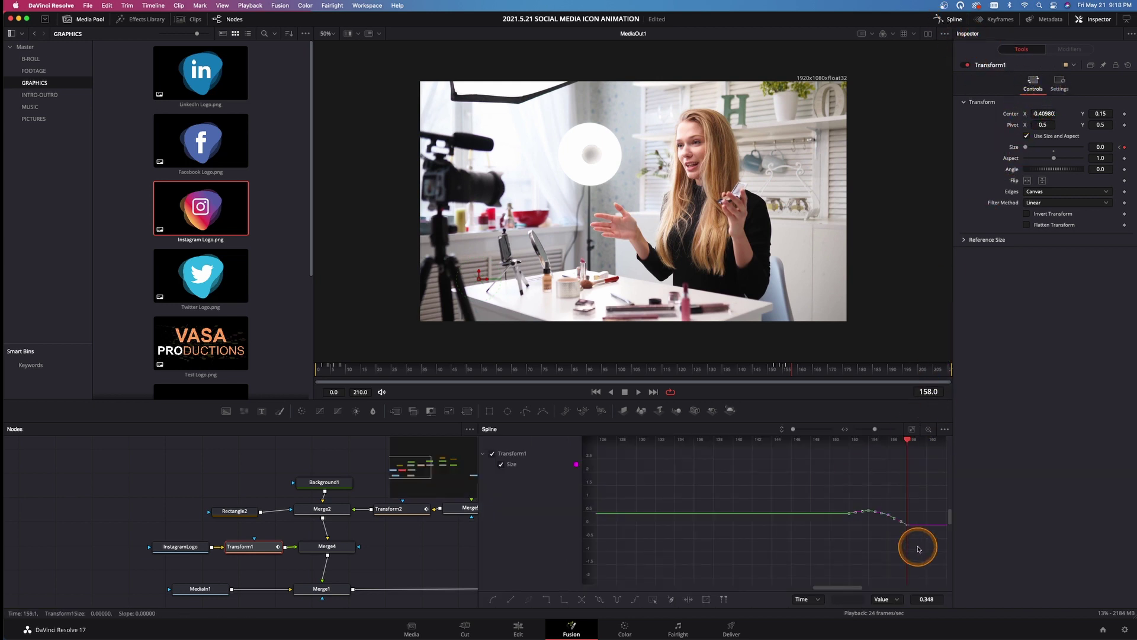
{"action": "left_click_drag", "start_coordinate": [596, 371], "coordinate": [276, 371]}
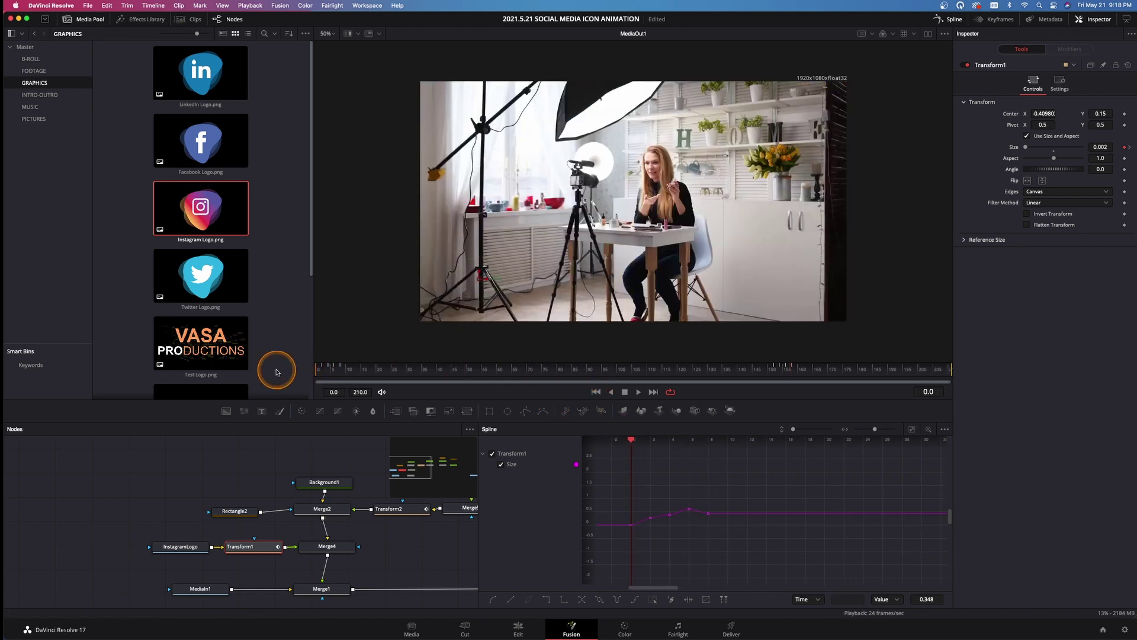
{"action": "left_click", "coordinate": [947, 19]}
{"action": "key", "text": "space"}
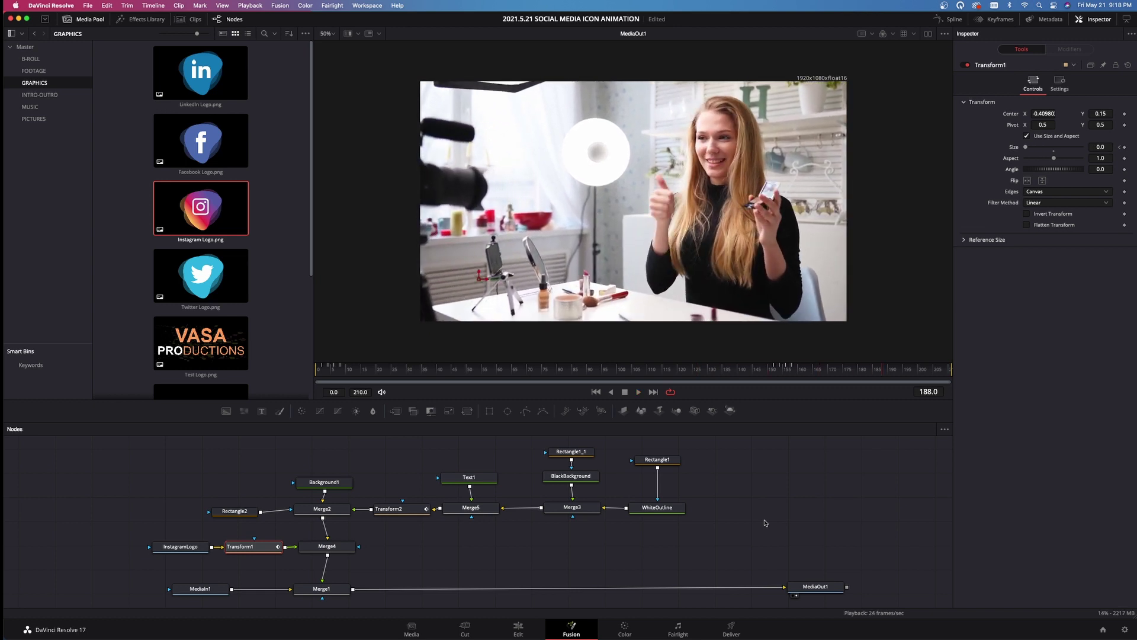
{"action": "left_click", "coordinate": [518, 629]}
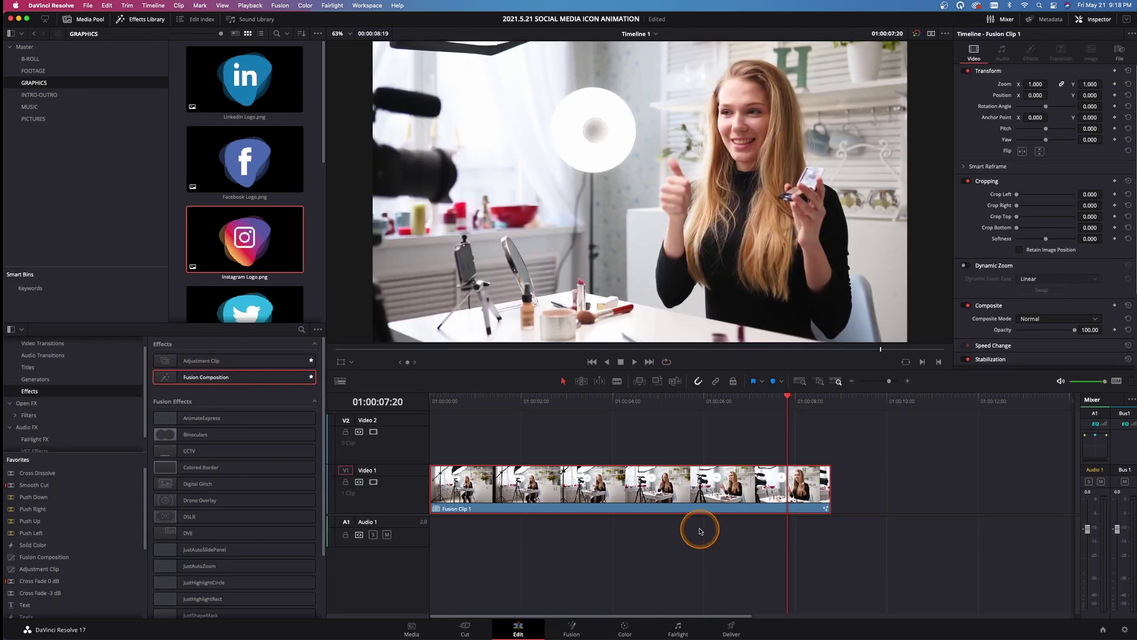
{"action": "key", "text": "space"}
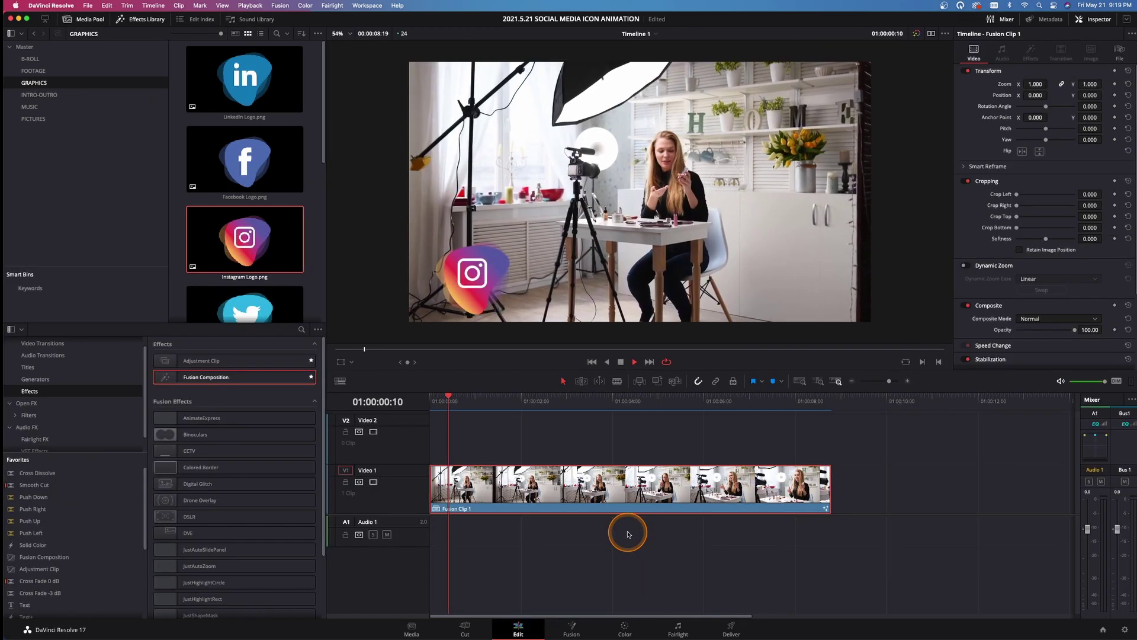